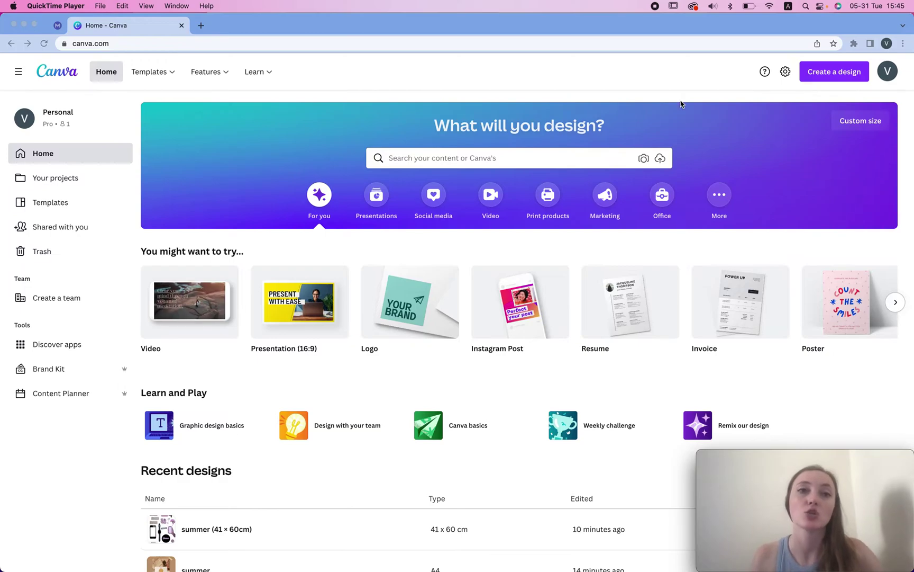
Open a new blank browser tab beside the Canva home page
click(210, 29)
Search Google for 'canva links not working' and open the Canva Help article on text-effect hyperlinks
click(201, 25)
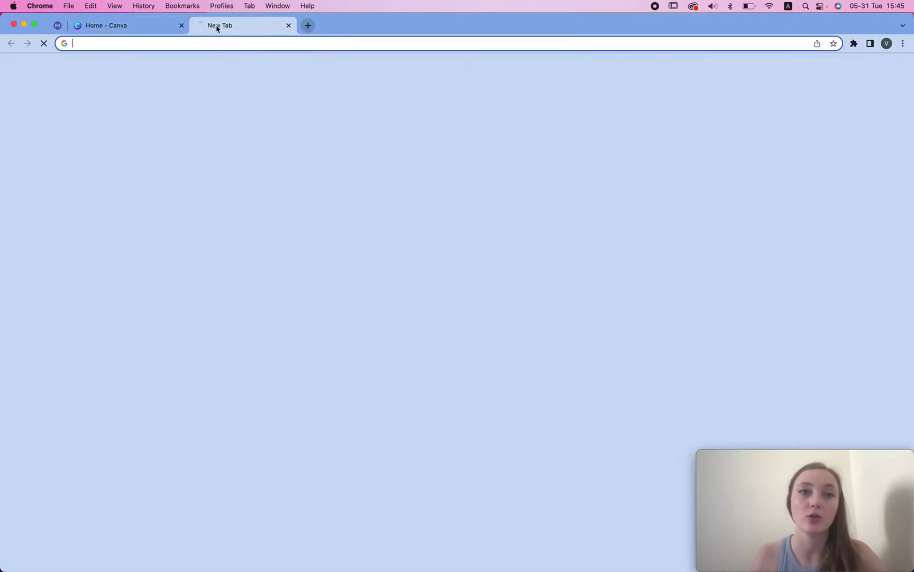
text(canva lin)
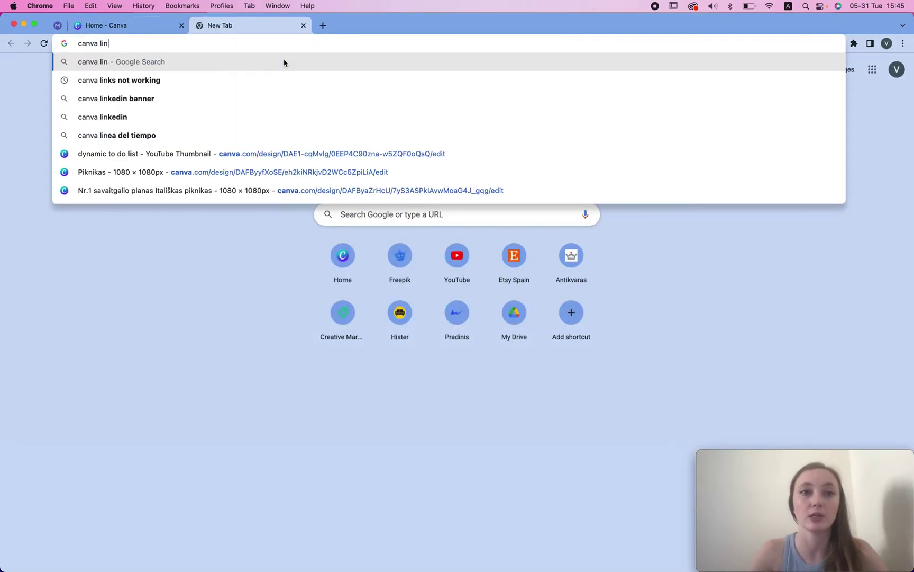
text(ks not working)
key(Return)
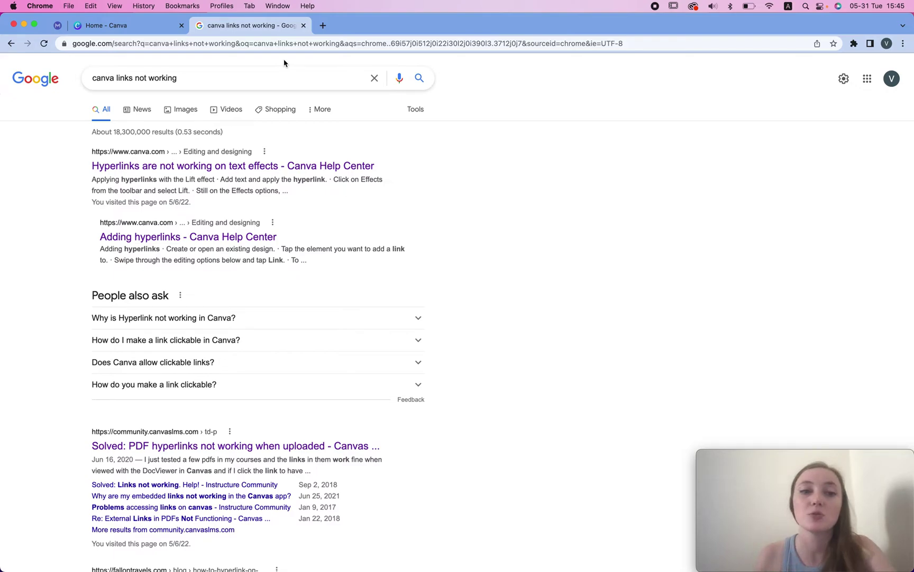
click(157, 166)
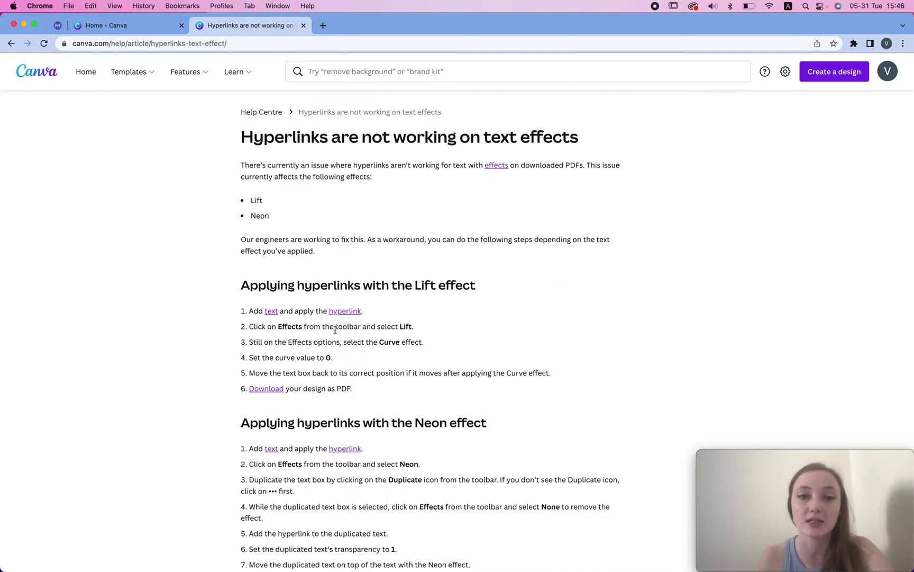
Read the article's Lift and Curve effect workaround steps, then return to the Canva home tab
drag(259, 313, 374, 386)
drag(441, 351, 273, 330)
scroll(394, 389, down, 10)
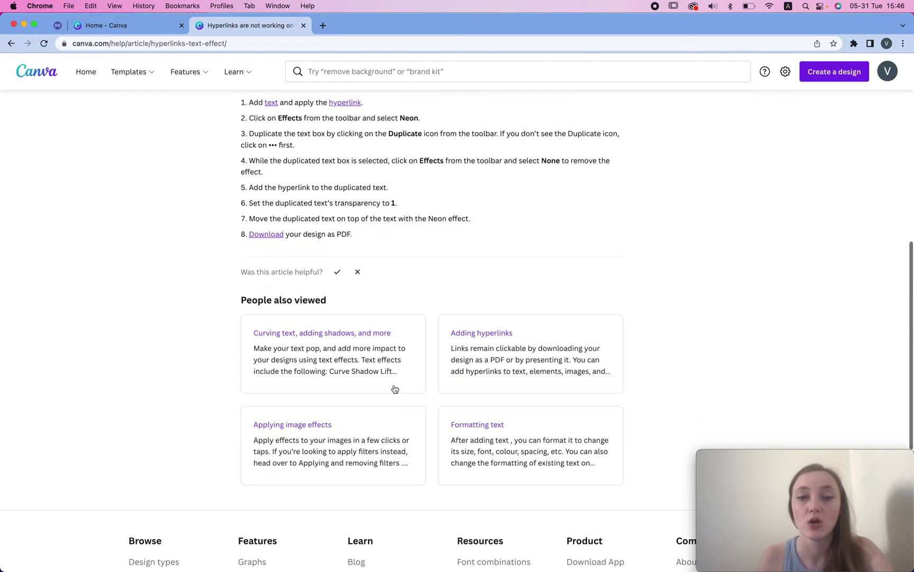
scroll(429, 176, up, 4)
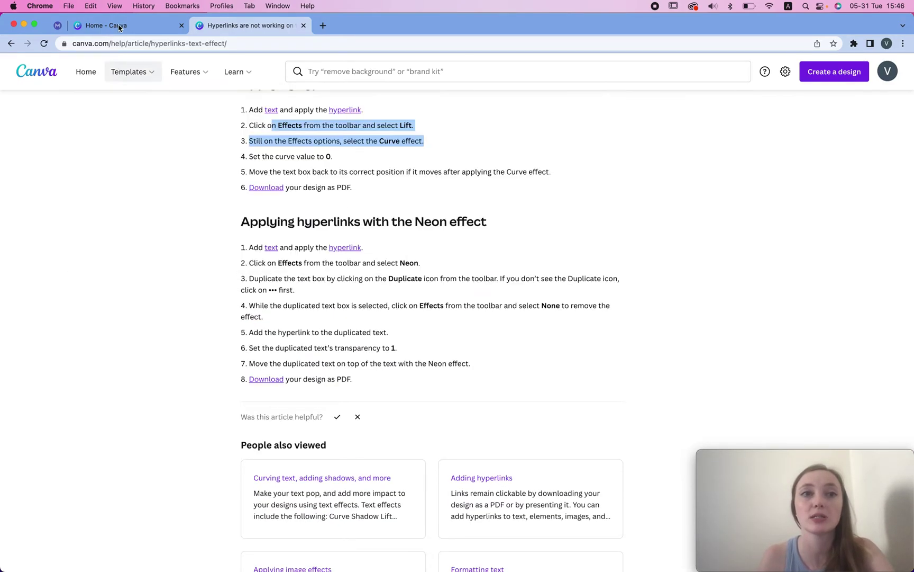
click(120, 25)
Start a new Canva design in A4 size
click(834, 72)
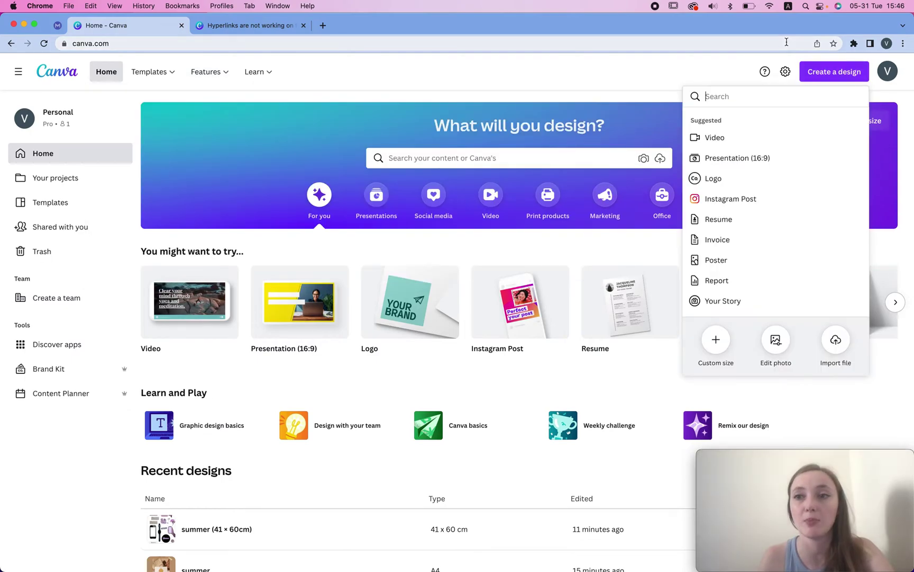
click(743, 96)
text(a4)
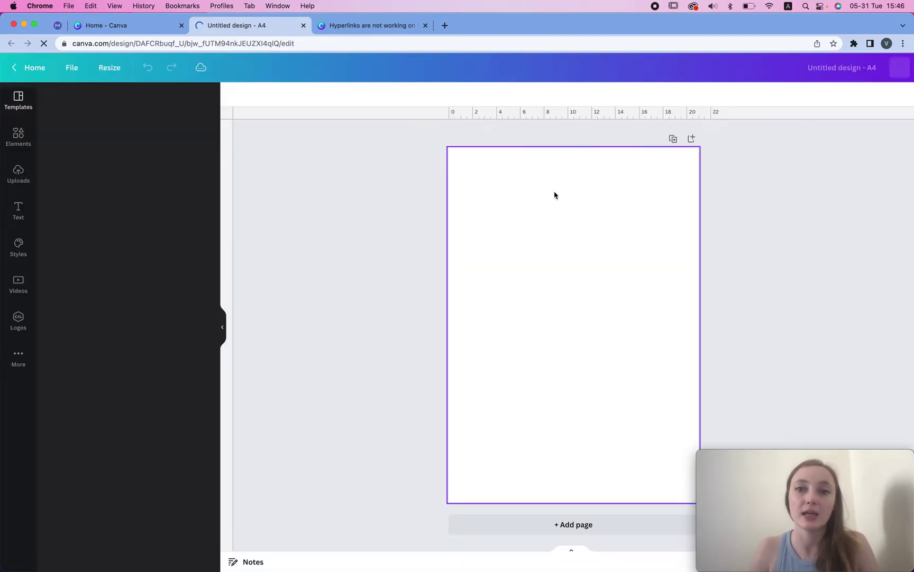
Apply the 'Daily Planner' template found by searching templates for 'planner'
click(76, 100)
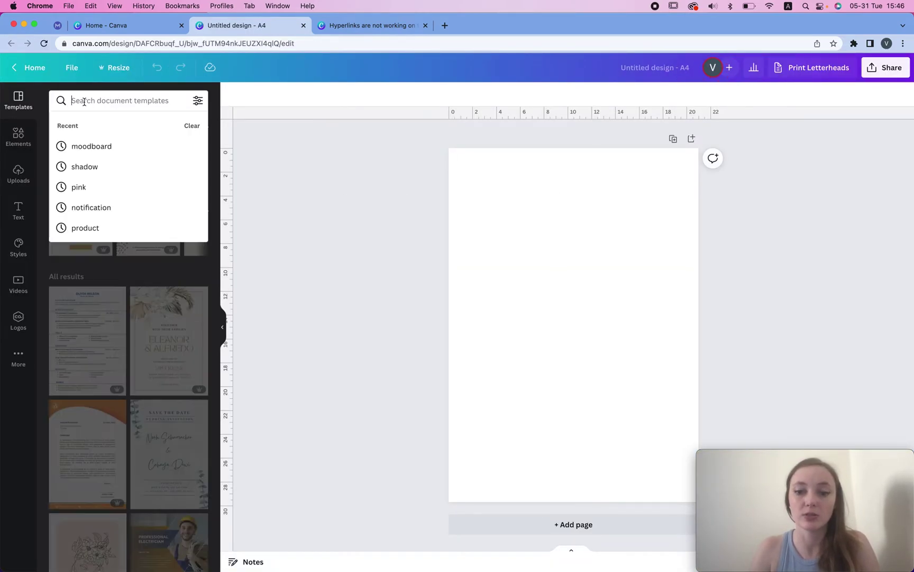
text(planner)
key(Return)
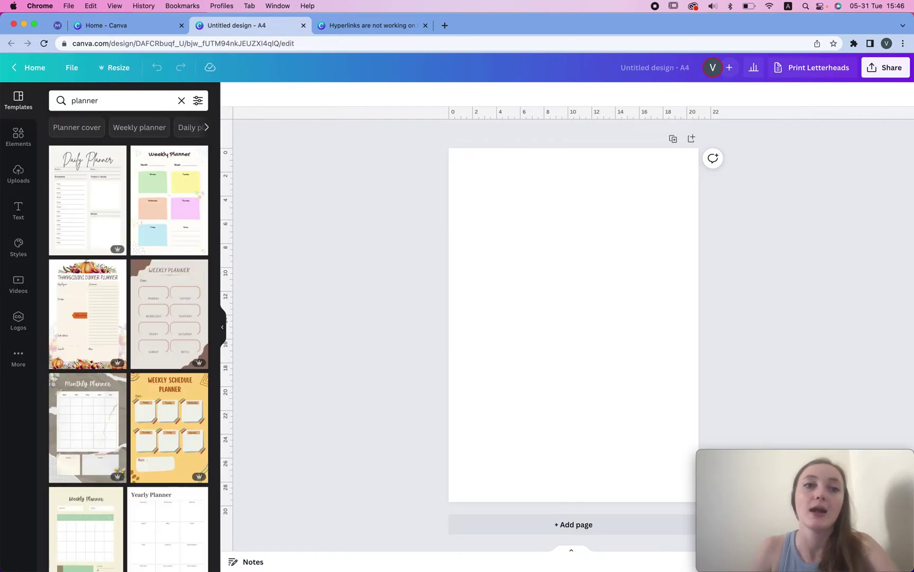
click(87, 200)
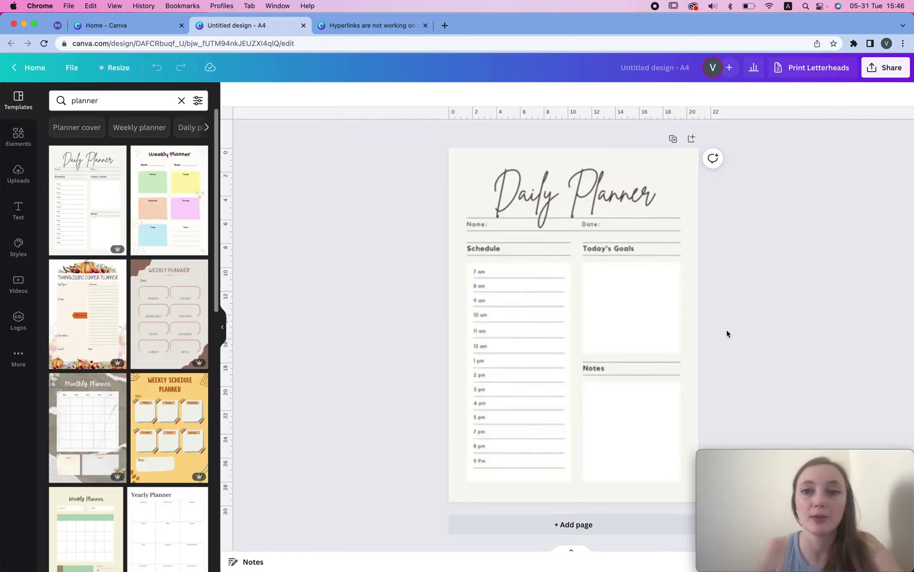
click(615, 249)
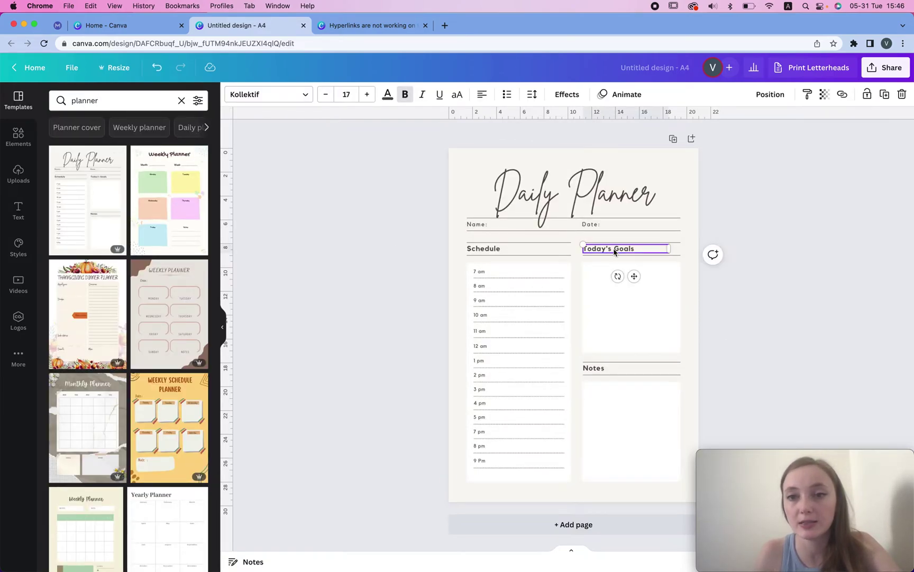
click(567, 95)
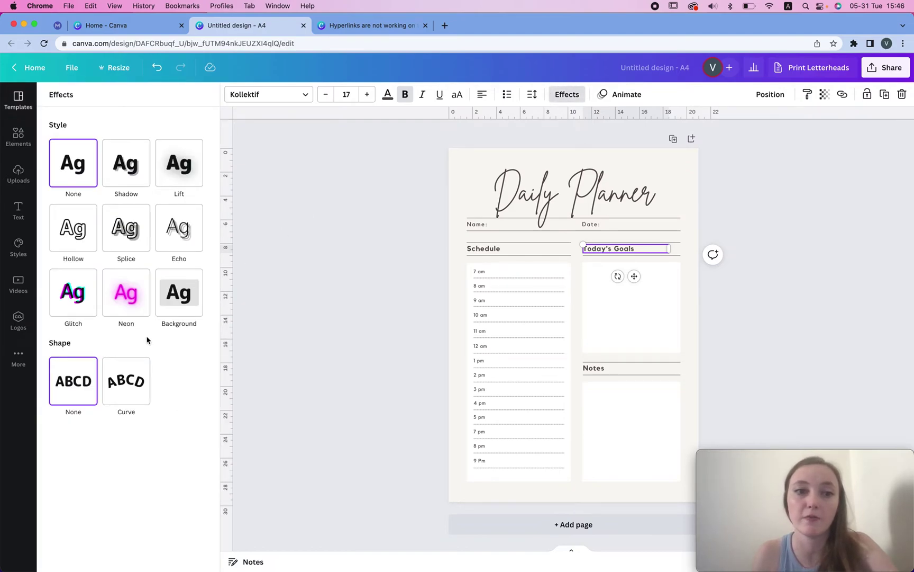
click(124, 302)
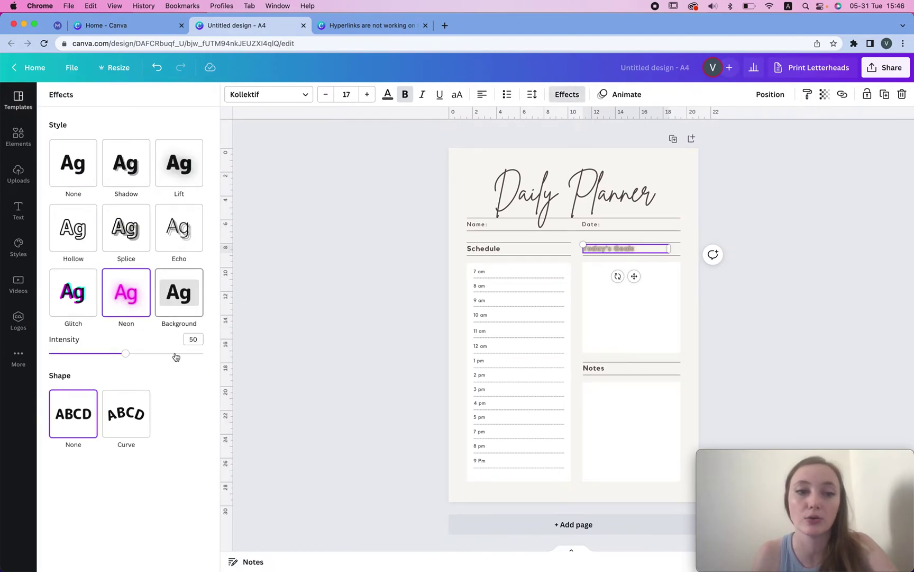
click(135, 420)
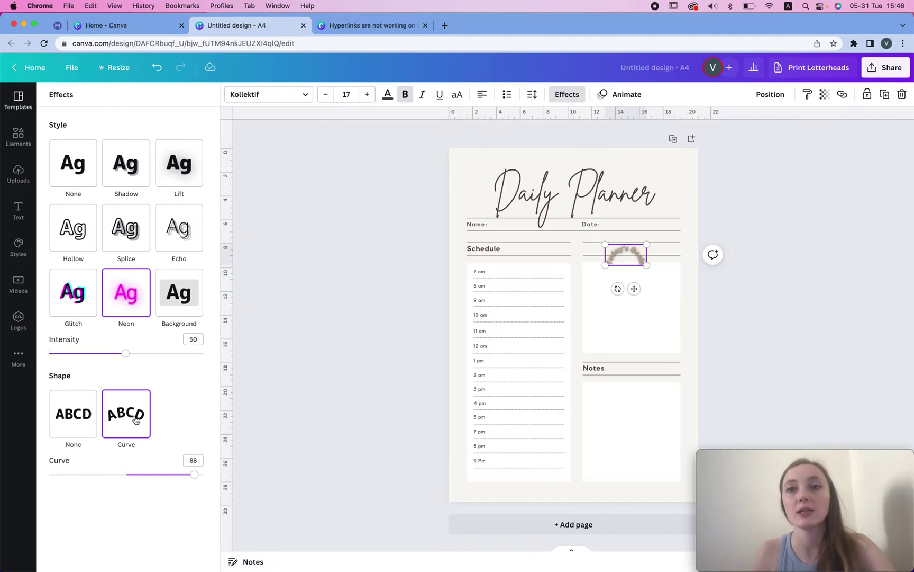
key(super+z)
key(super+z)
key(super+z)
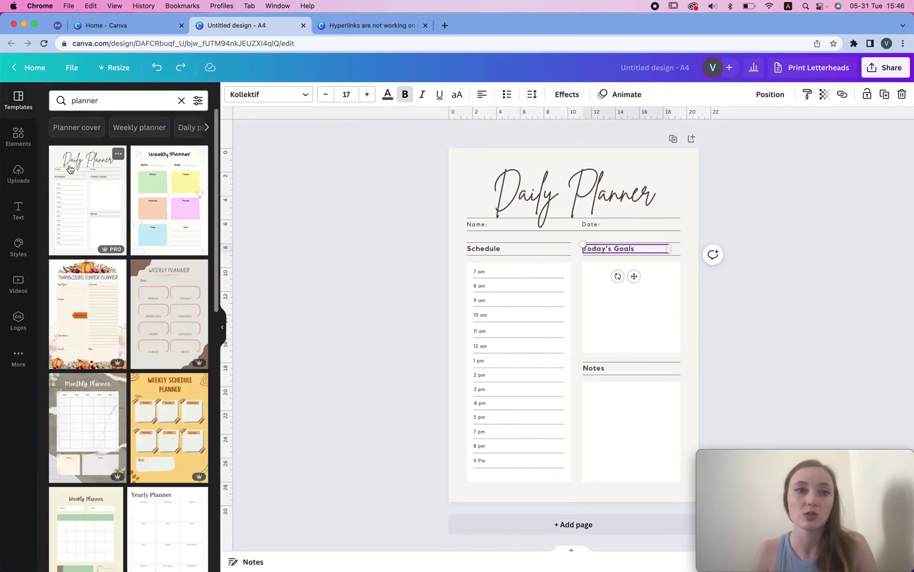
click(18, 136)
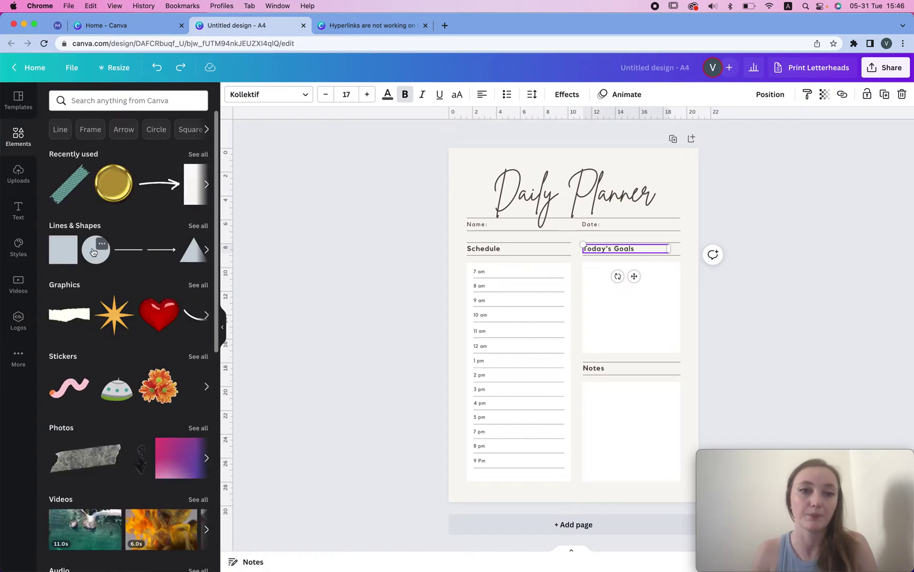
Add a pink square and size it as a tab at the page's top-right edge
click(63, 249)
drag(572, 307, 713, 191)
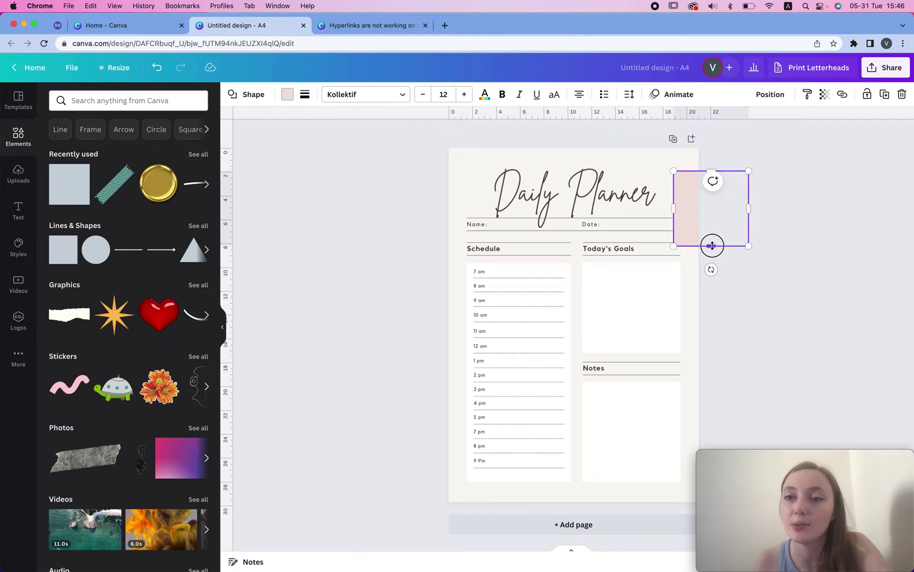
drag(712, 245, 695, 188)
click(796, 197)
Copy the Today's Goals text onto the square as a 'jan' label and align the tab
drag(636, 246, 713, 191)
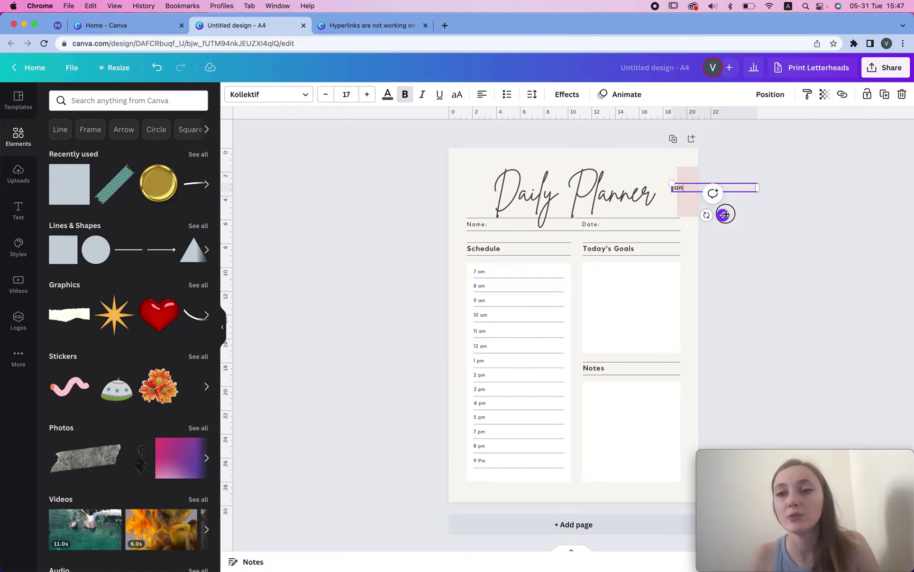
drag(725, 214, 738, 216)
click(775, 253)
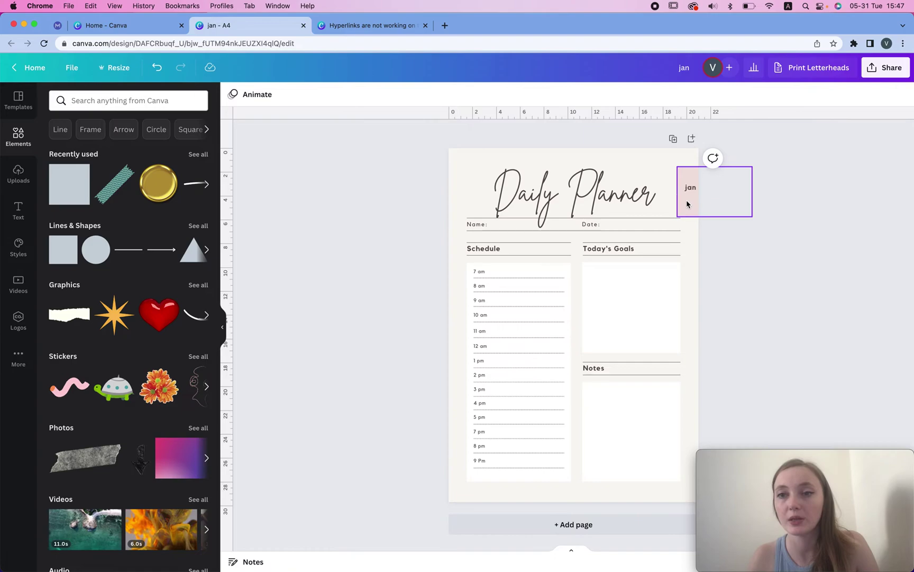
click(690, 190)
drag(690, 180, 686, 173)
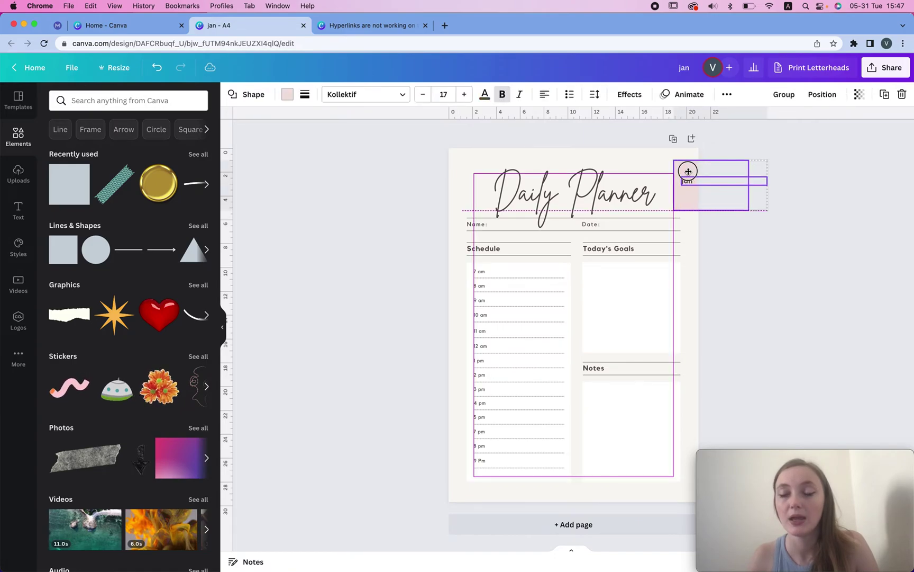
click(833, 174)
Duplicate the planner page and copy the jan tab just below the original
click(694, 206)
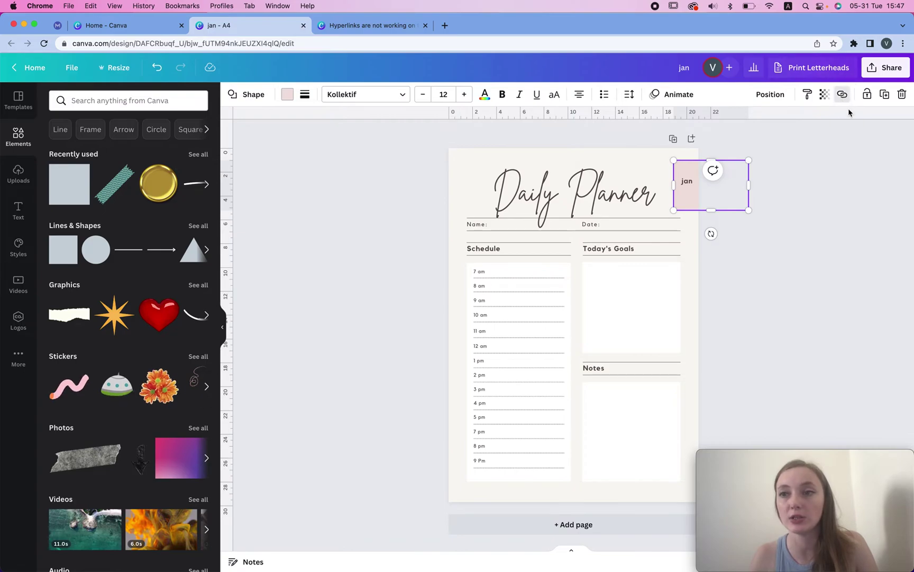
click(843, 94)
click(802, 334)
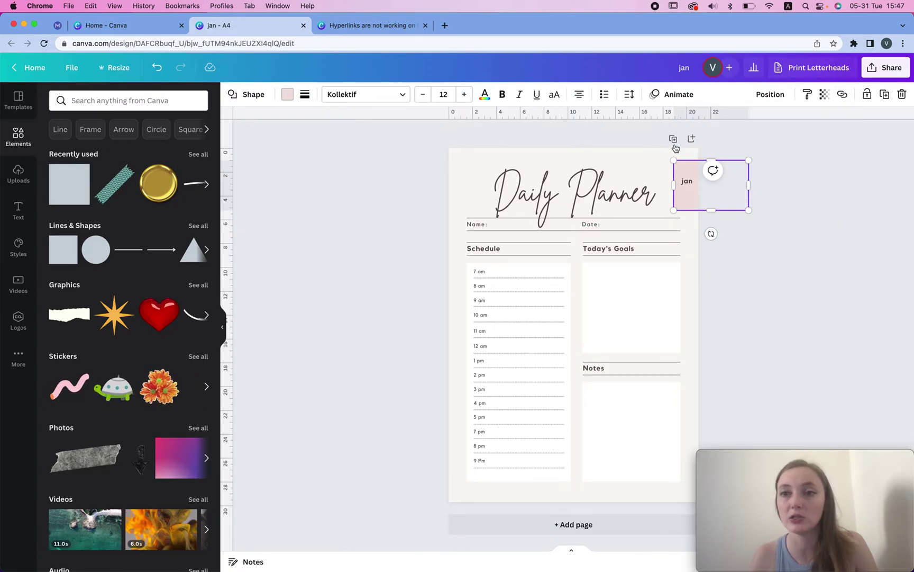
click(784, 280)
click(687, 181)
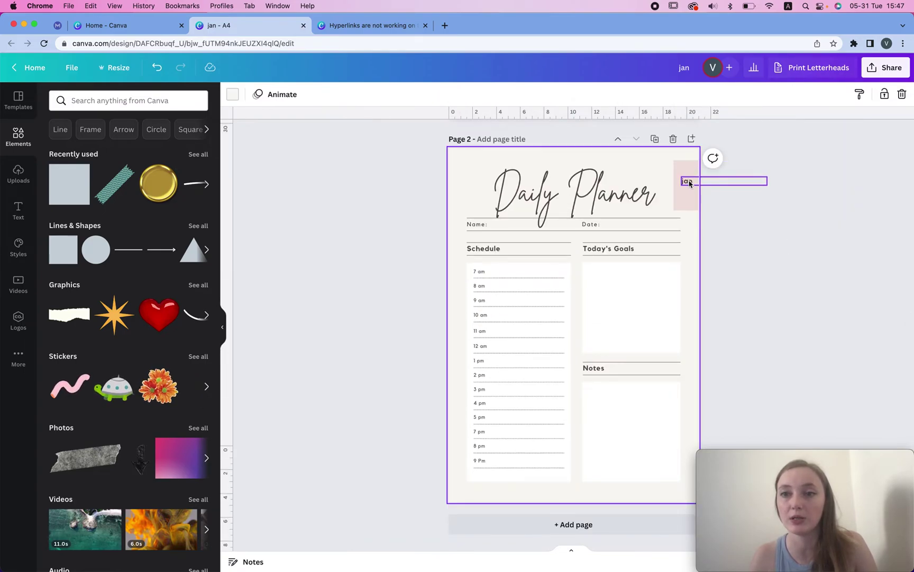
drag(688, 177, 686, 231)
click(808, 202)
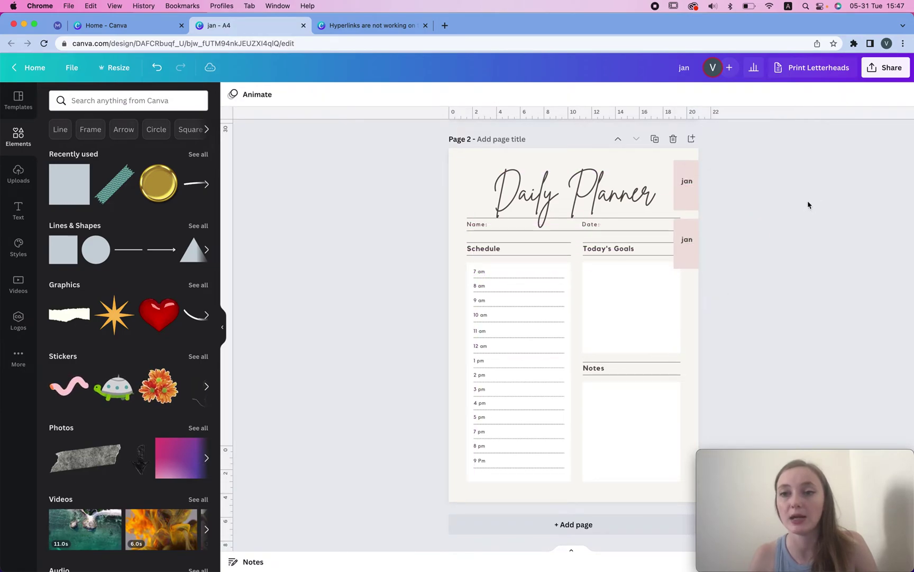
Relabel the copied lower tab 'nov' and adjust the jan tab on page 2
double_click(690, 242)
text(nov)
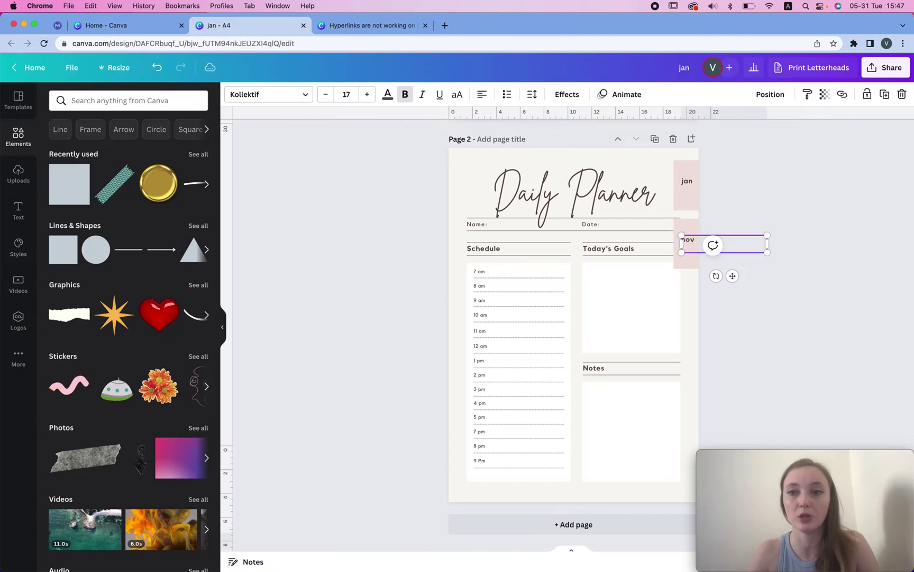
click(724, 201)
scroll(724, 200, up, 5)
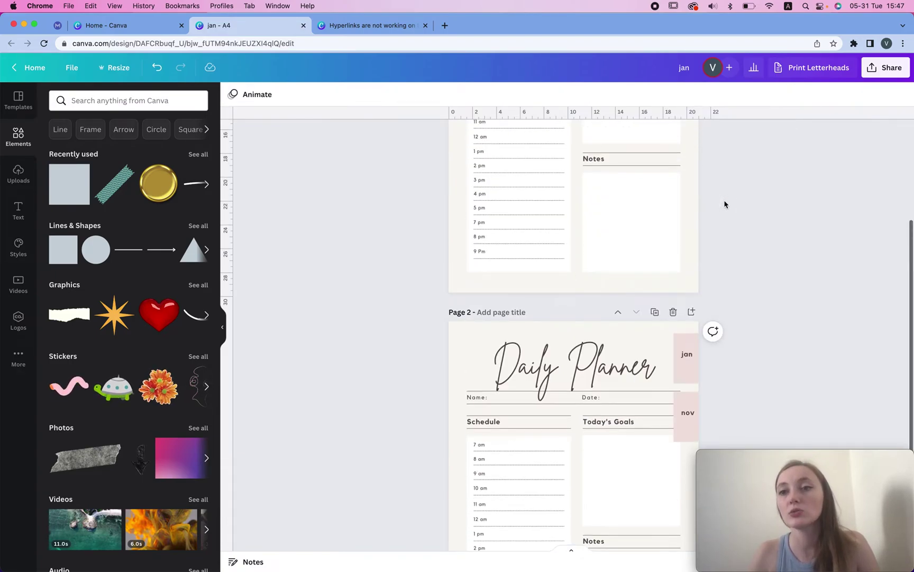
scroll(724, 199, down, 5)
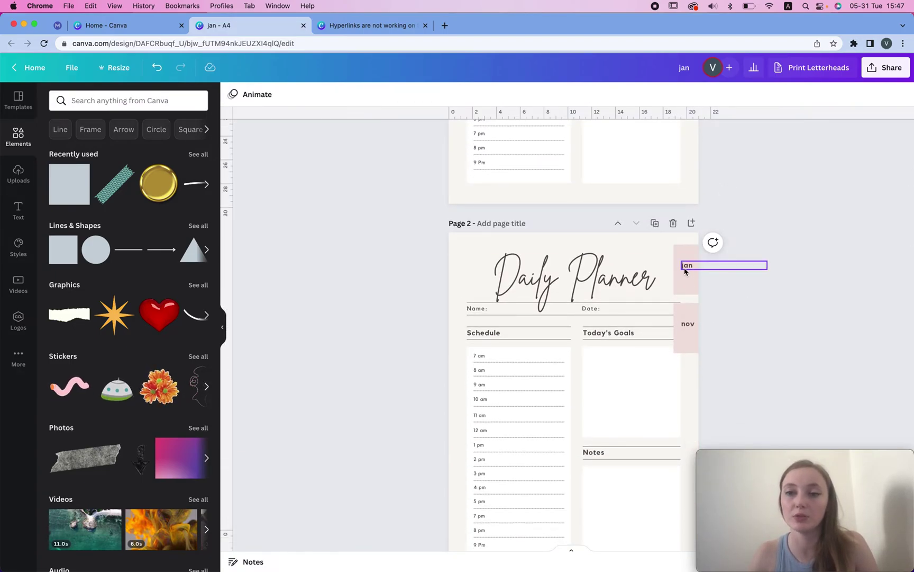
click(682, 277)
mouse_move(674, 269)
mouse_down()
mouse_move(591, 271)
mouse_move(668, 272)
mouse_up()
click(786, 251)
Link the page-1 jan tab to page 2, test the link, and open sharing options
scroll(786, 251, up, 5)
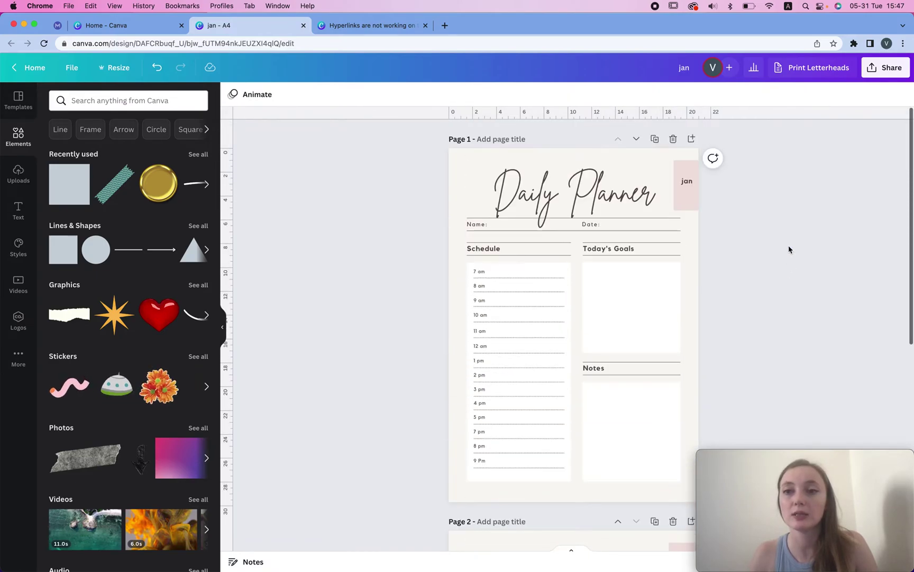
click(687, 165)
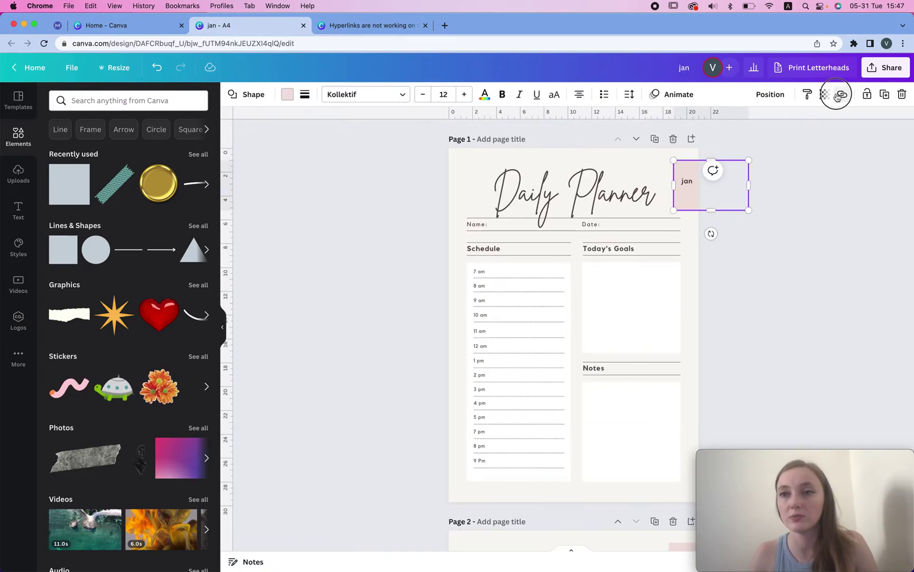
click(840, 95)
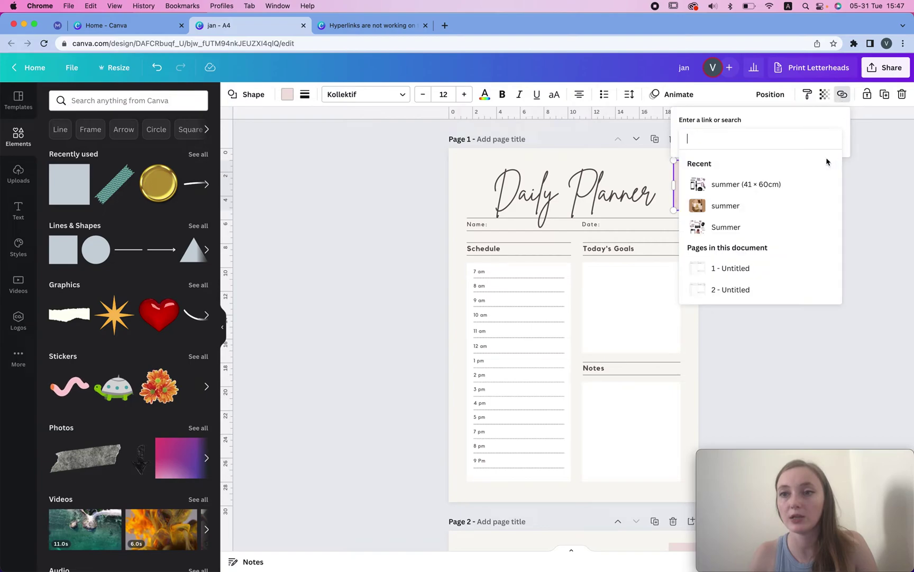
click(725, 290)
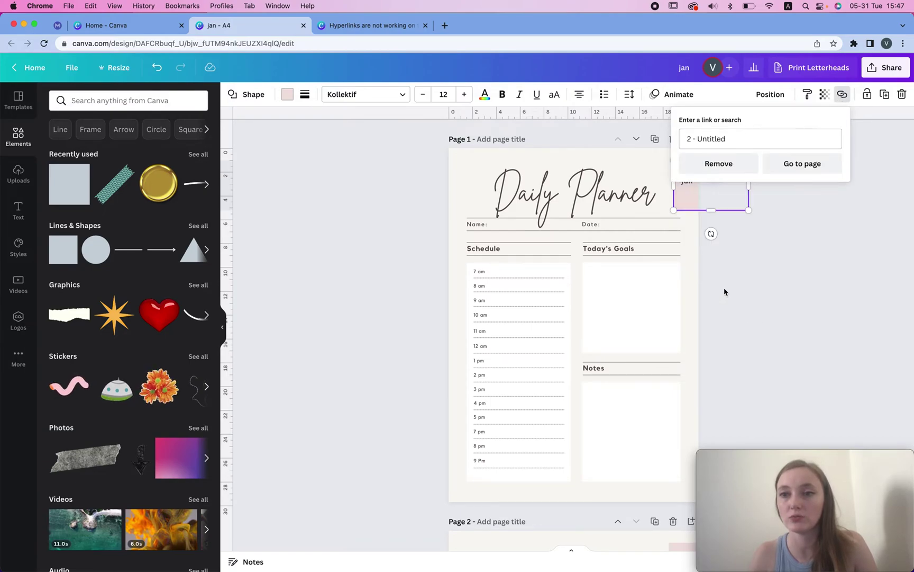
click(822, 168)
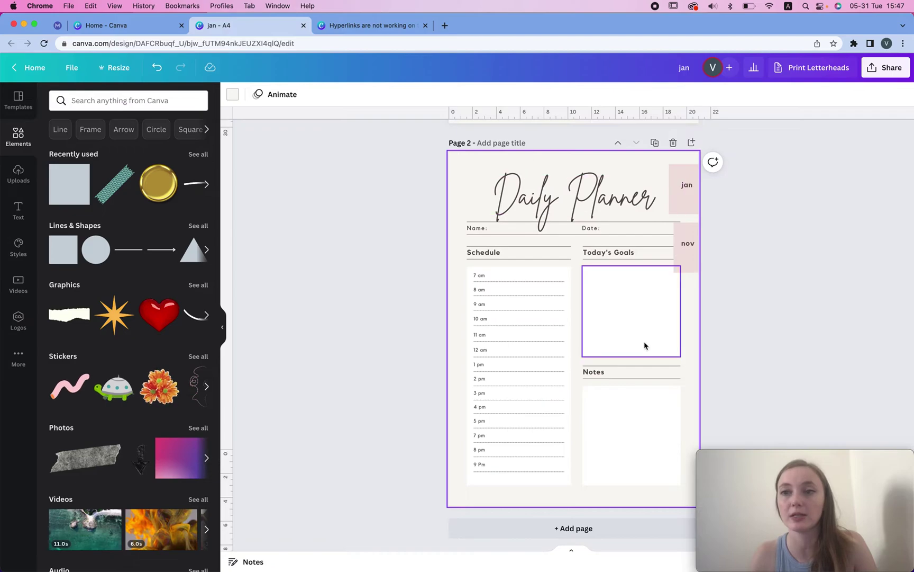
click(892, 74)
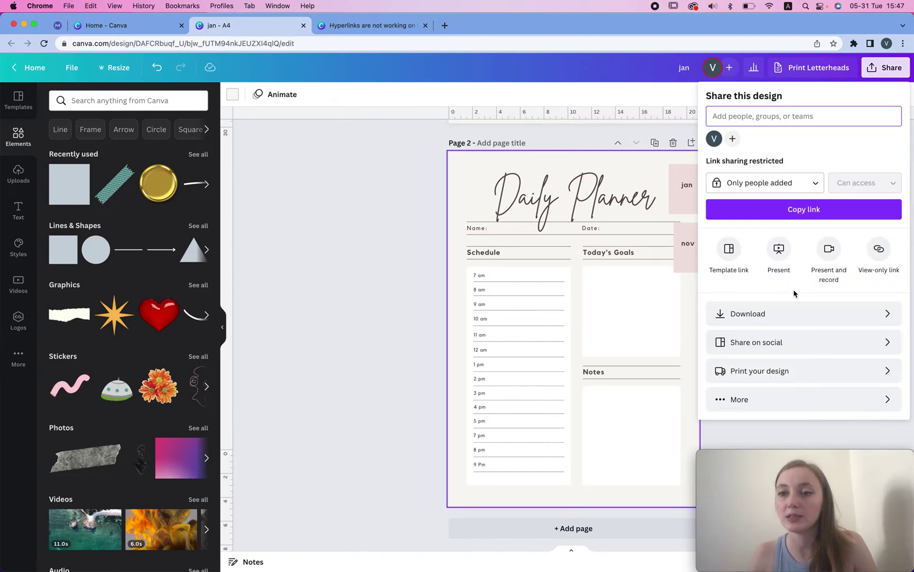
Download the planner as a PDF Standard file and open the downloaded jan.pdf
click(818, 314)
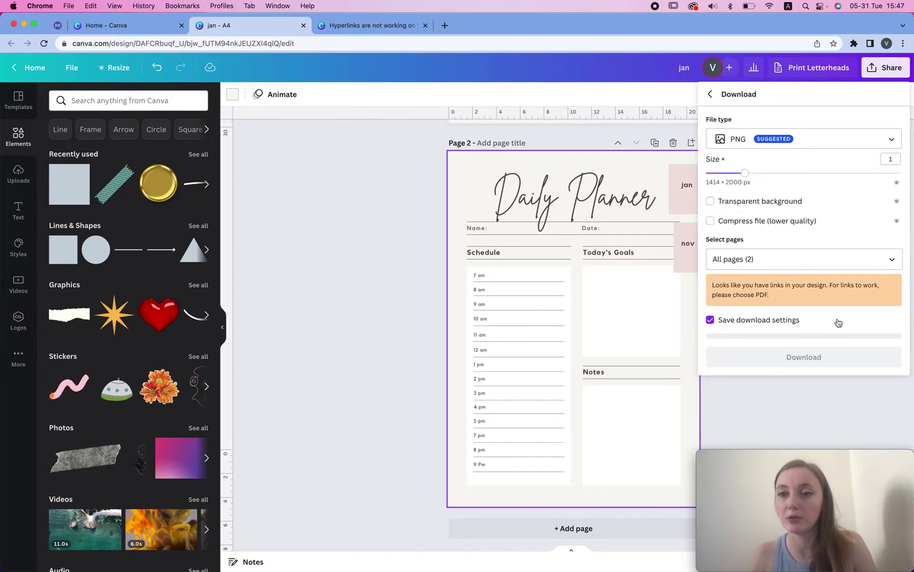
click(878, 138)
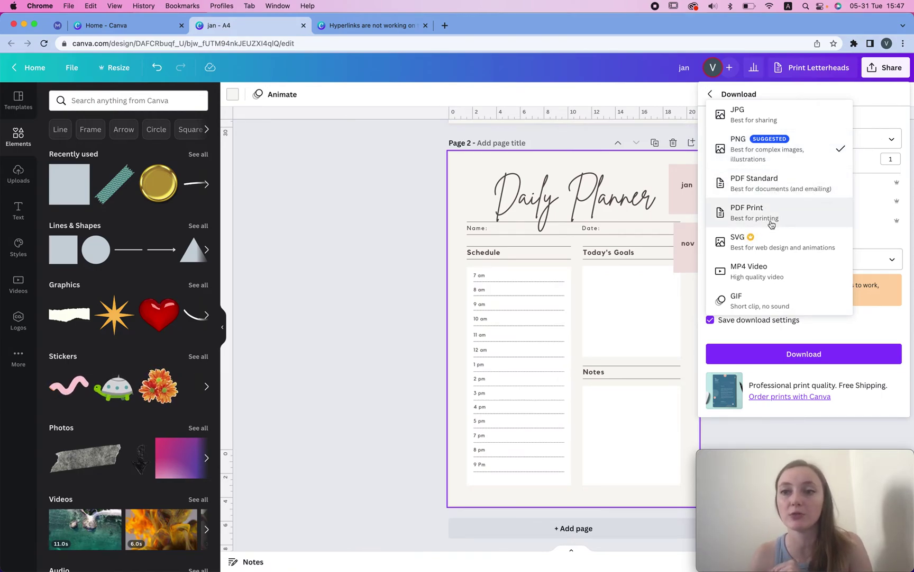
click(770, 183)
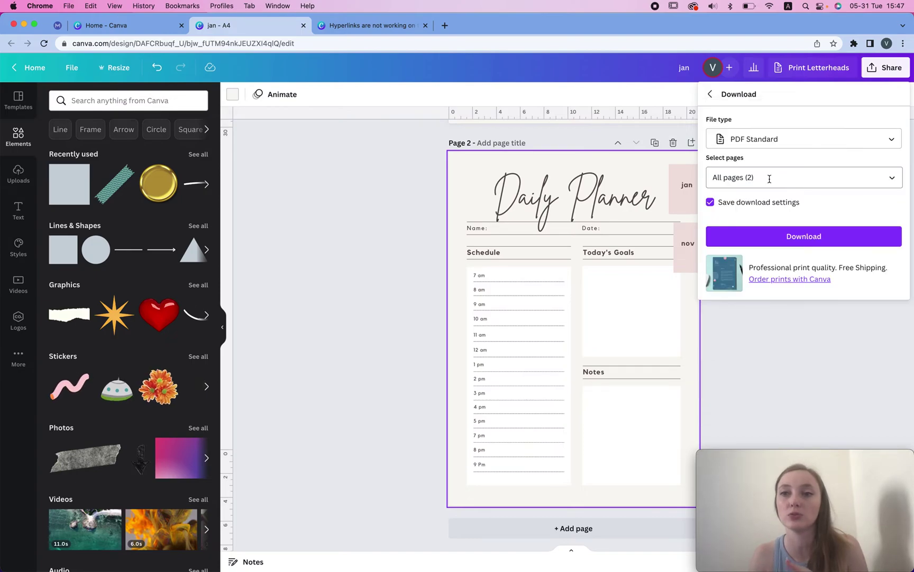
click(800, 238)
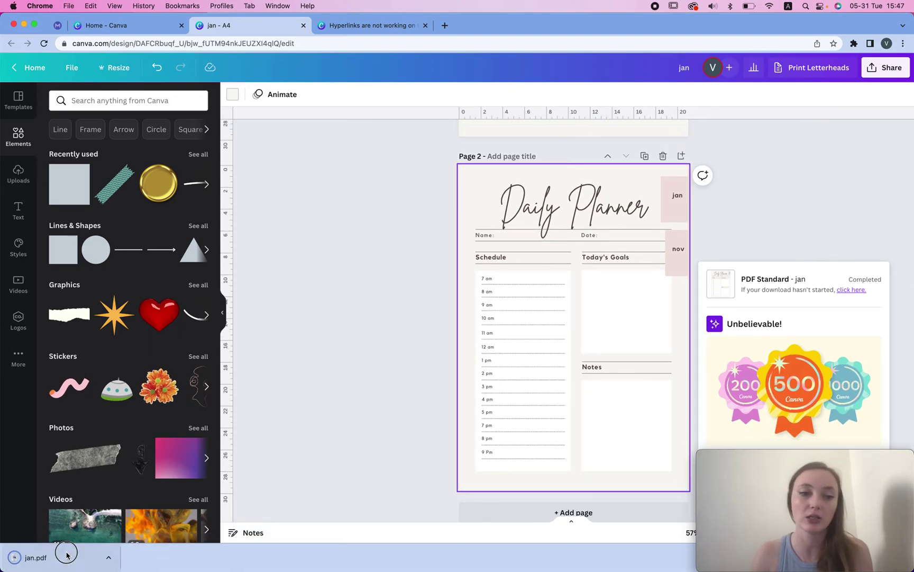
click(63, 556)
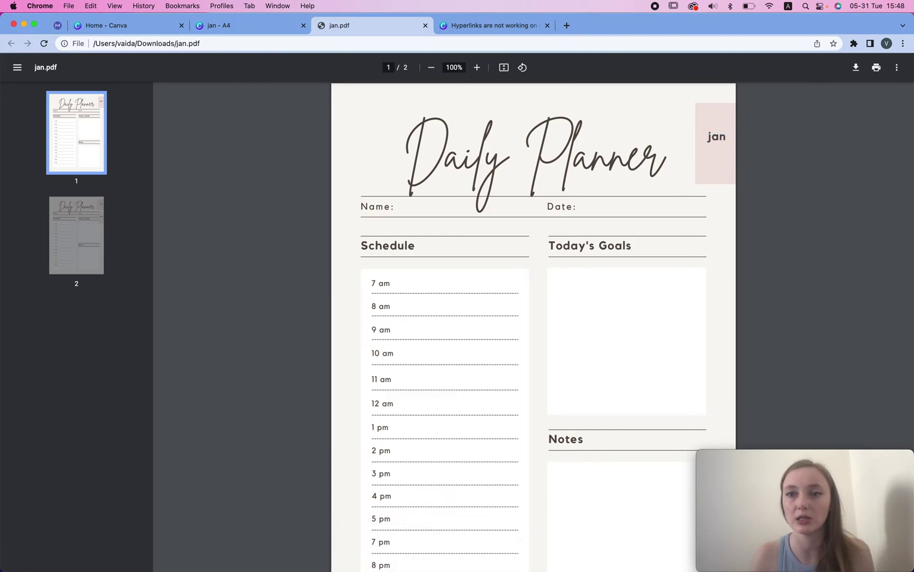
Bring GoodNotes' document library to the front
click(707, 557)
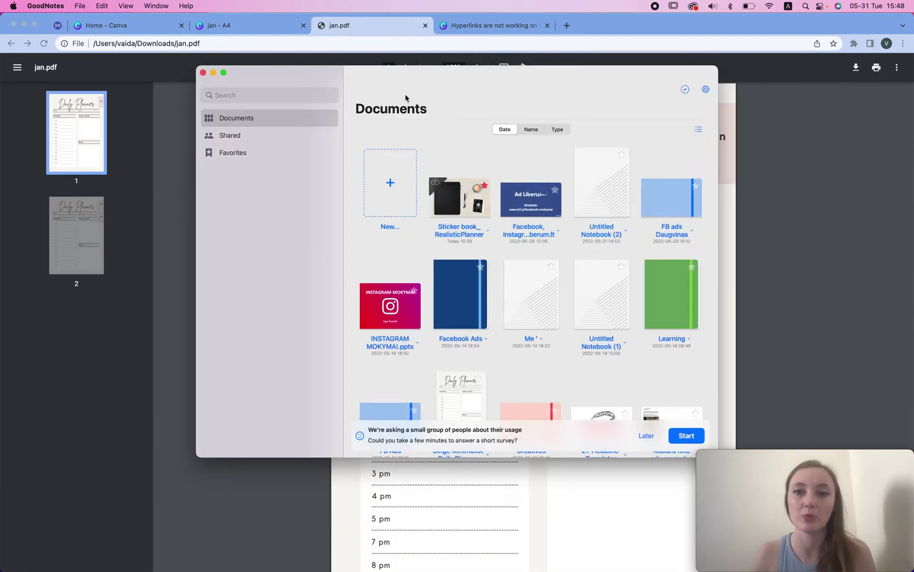
Delete the accidentally created blank draft notebook
click(390, 182)
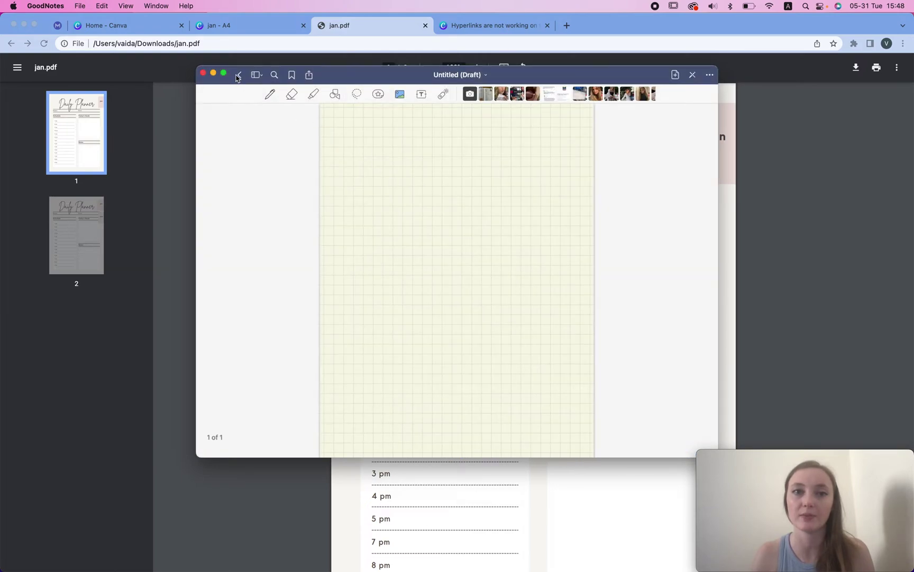
click(238, 75)
click(252, 139)
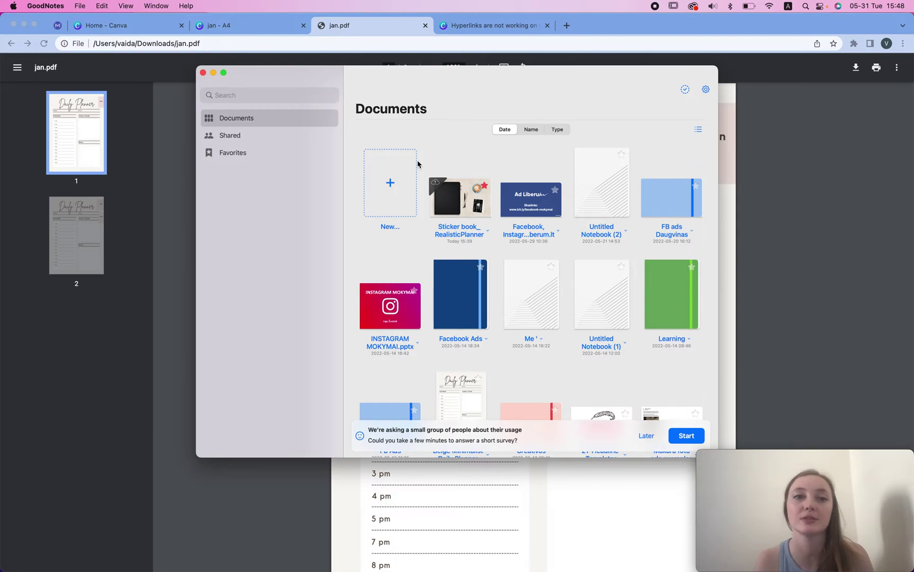
Import jan.pdf from the Downloads folder as a new GoodNotes document
drag(563, 69, 727, 71)
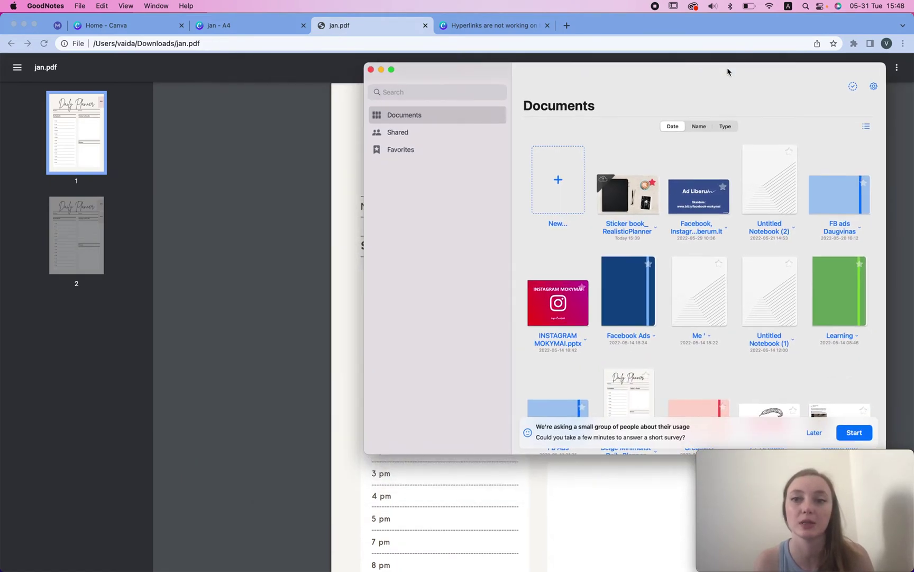
click(572, 203)
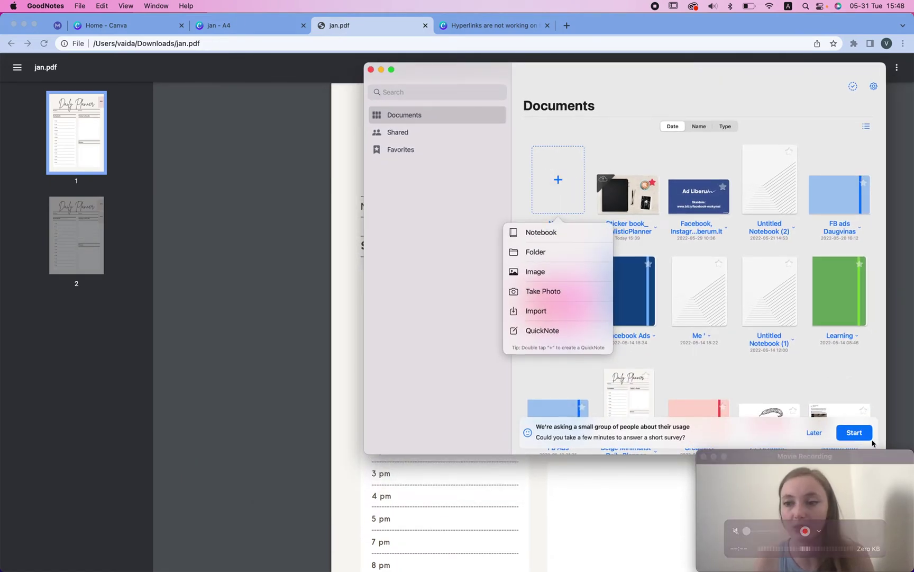
click(545, 312)
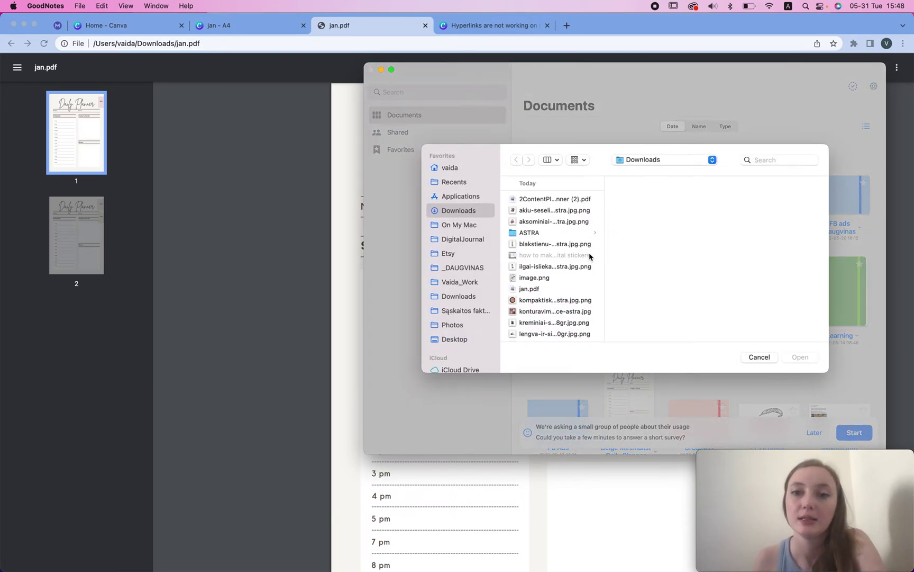
scroll(590, 248, down, 5)
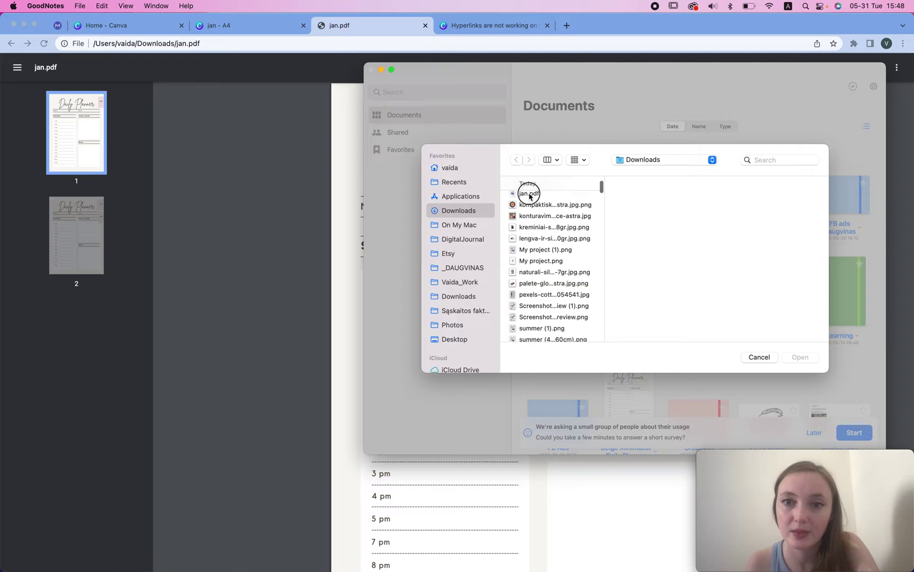
click(529, 194)
click(800, 354)
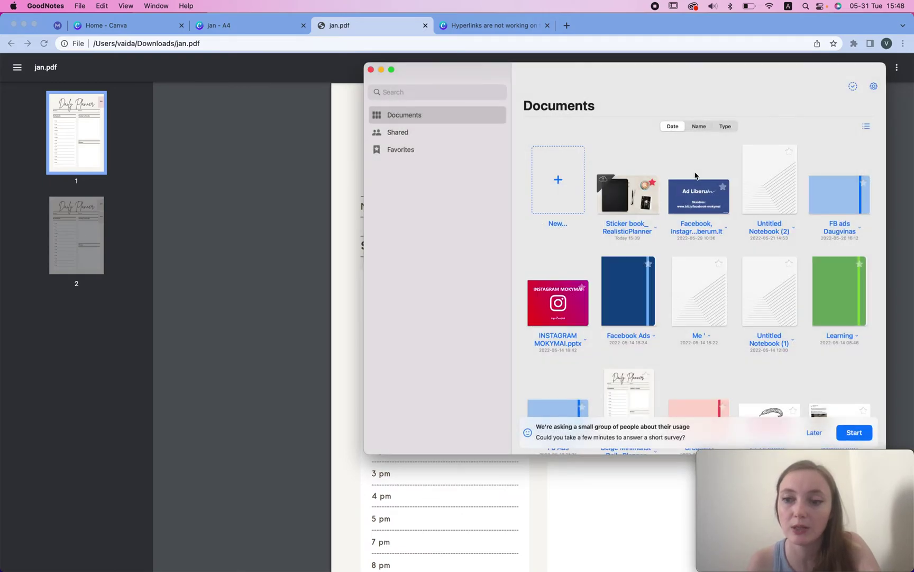
View the jan planner full screen with annotation tools hidden, then close the GoodNotes window
click(392, 71)
click(891, 13)
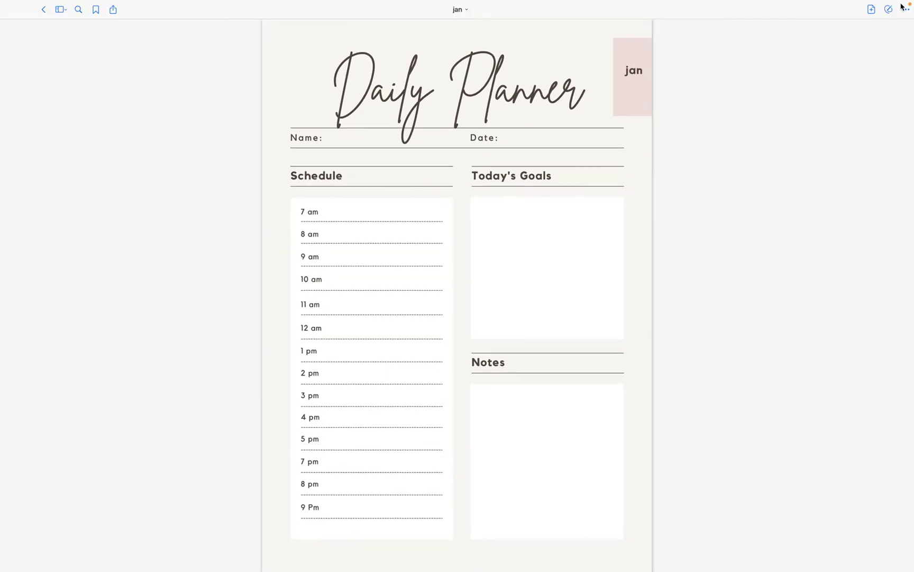
click(889, 9)
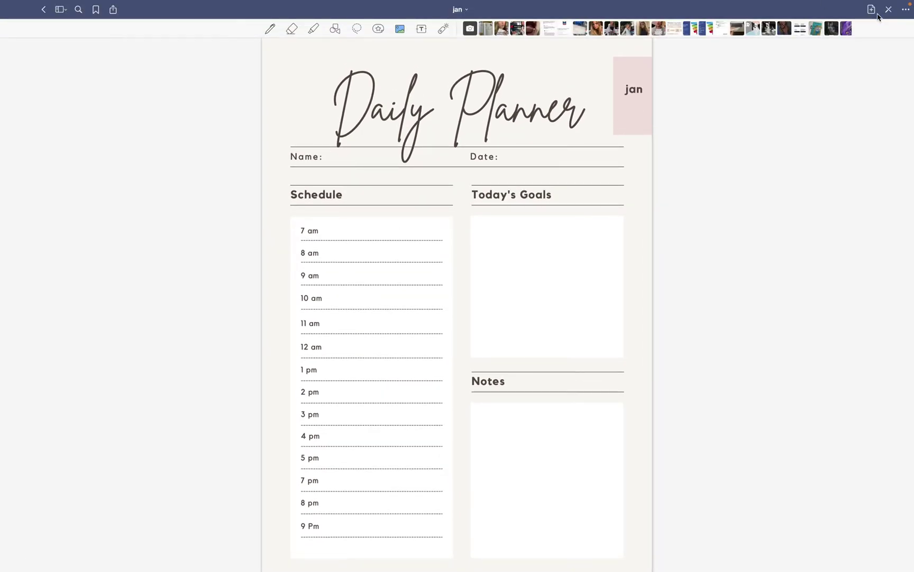
click(889, 10)
scroll(627, 71, up, 5)
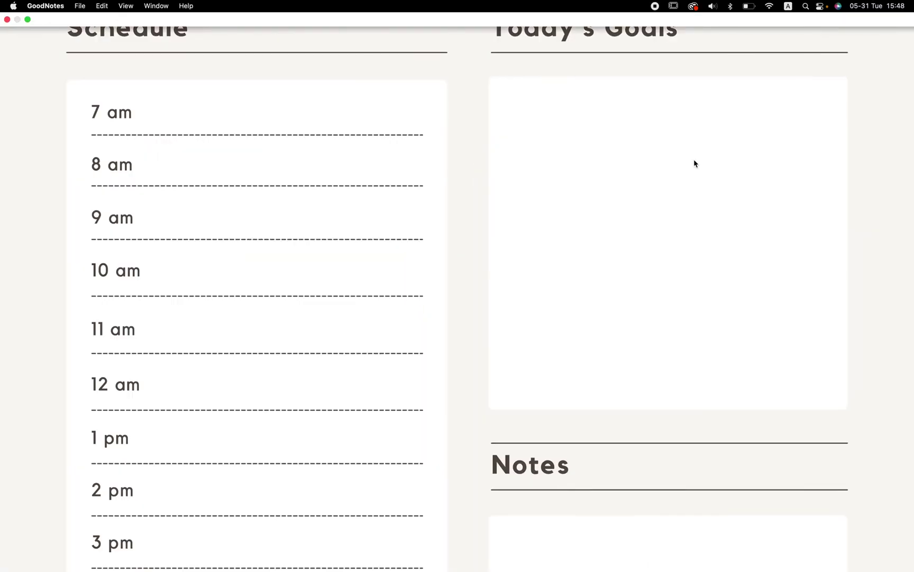
scroll(694, 159, down, 5)
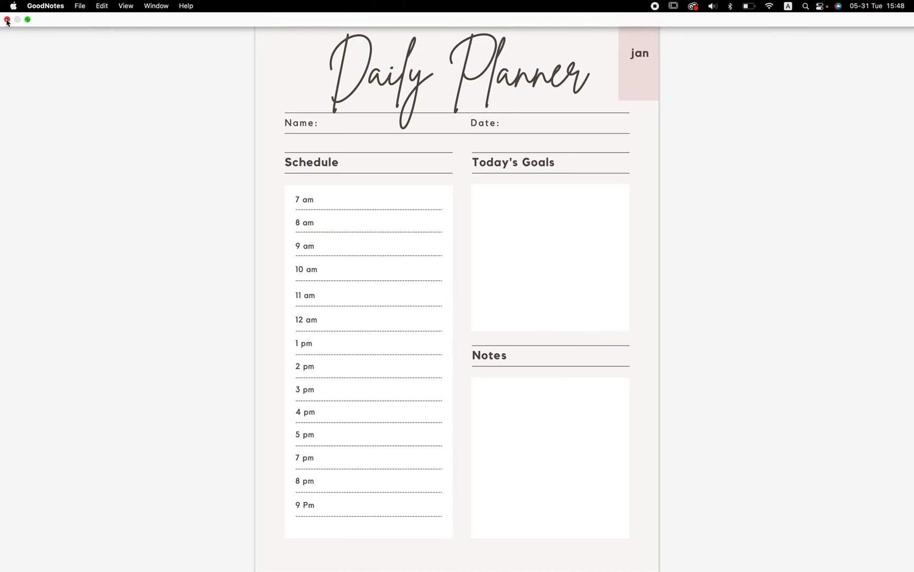
click(7, 20)
Check that the jan tab on Canva page 1 links to page 2
click(469, 31)
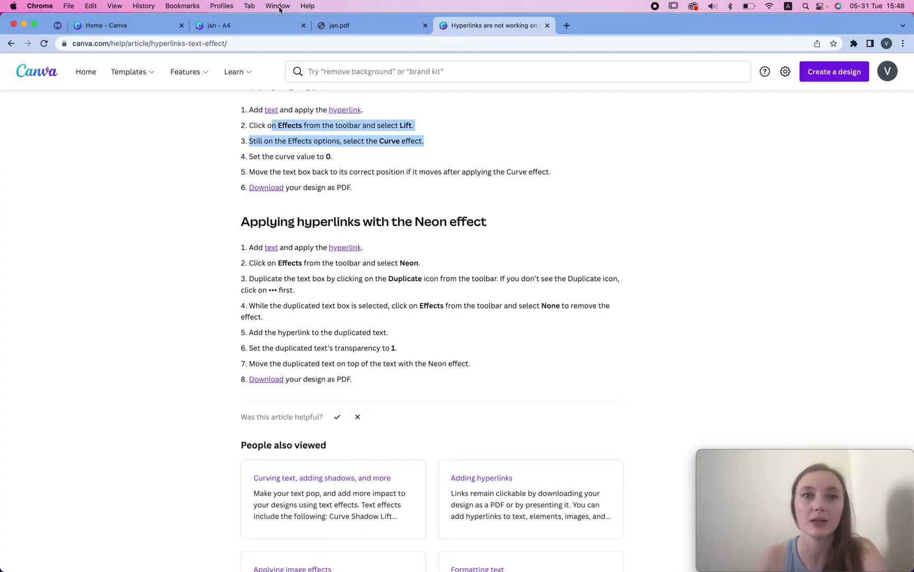
click(270, 26)
scroll(786, 200, up, 7)
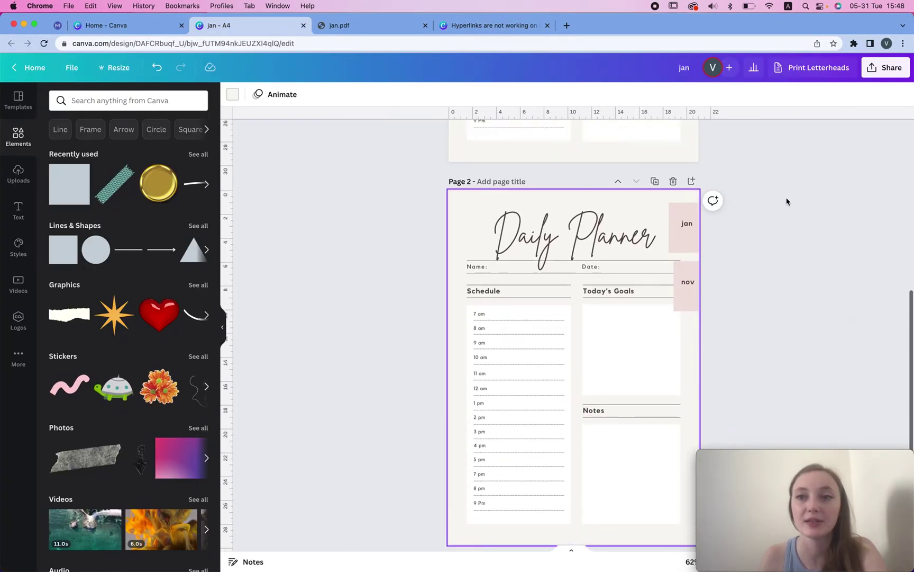
click(687, 165)
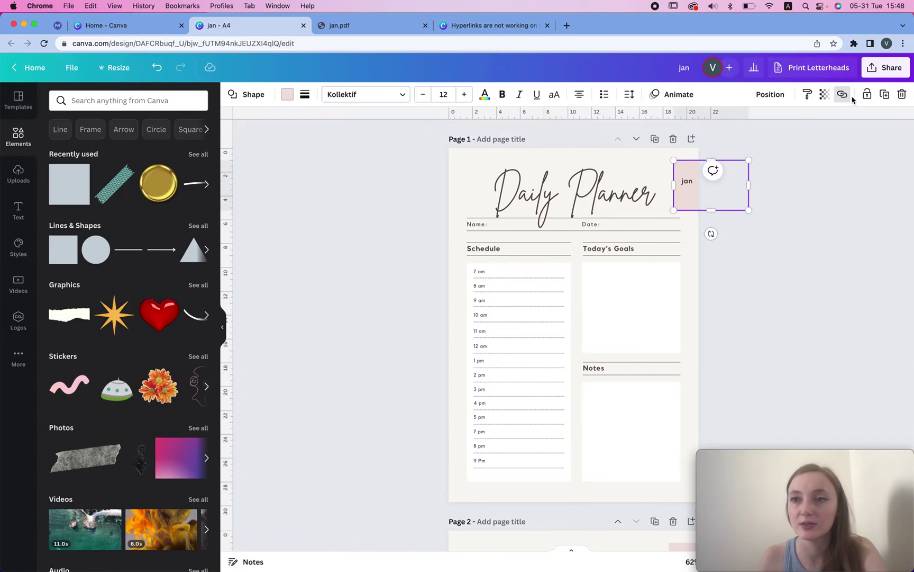
click(843, 94)
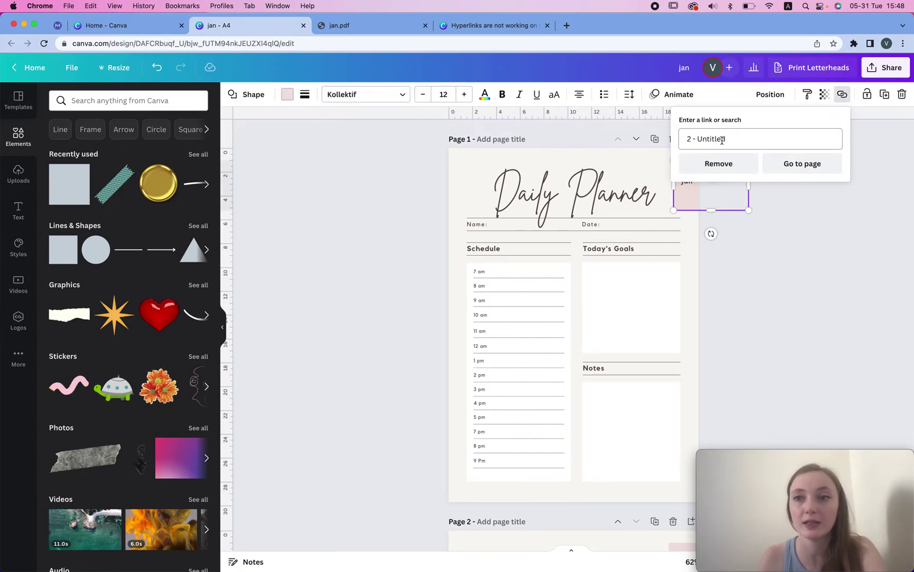
click(799, 164)
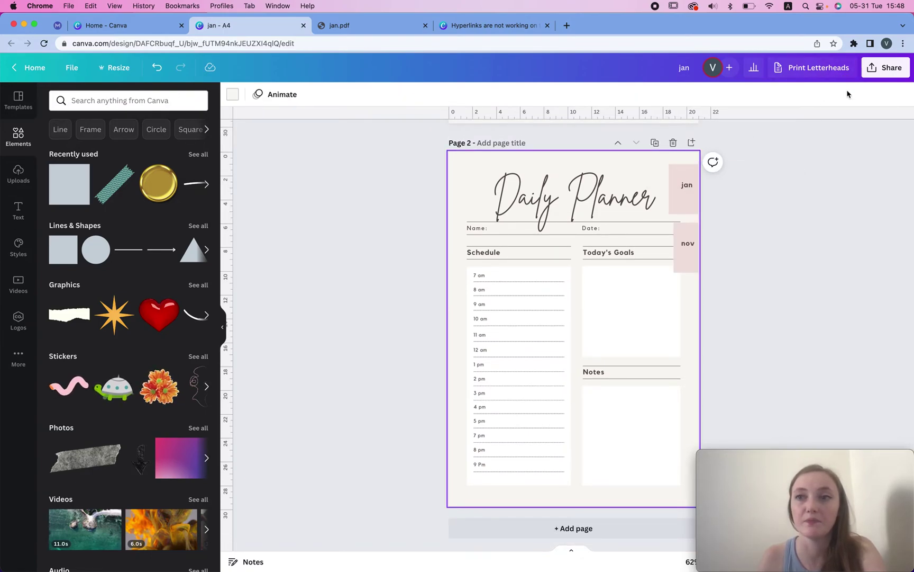
Download all pages of the jan design as a Standard PDF
click(890, 73)
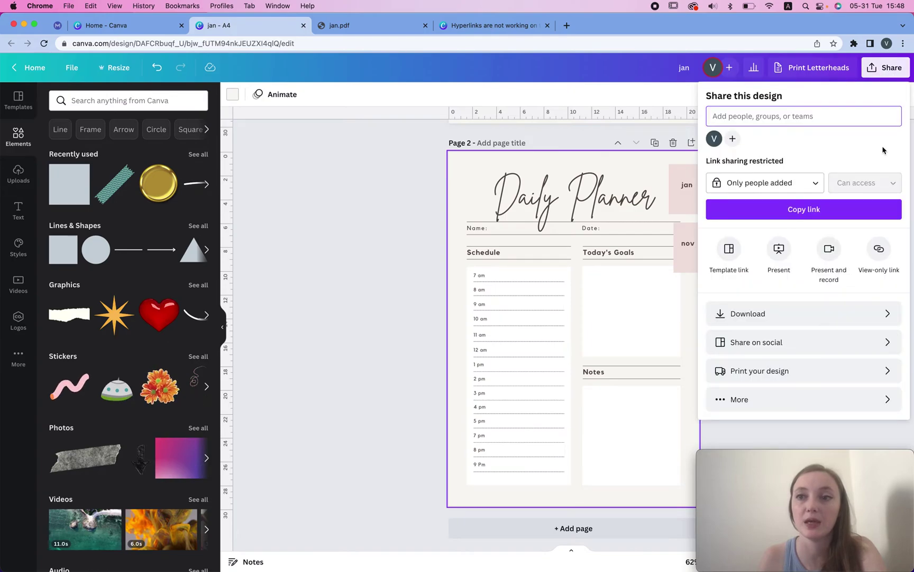
click(902, 311)
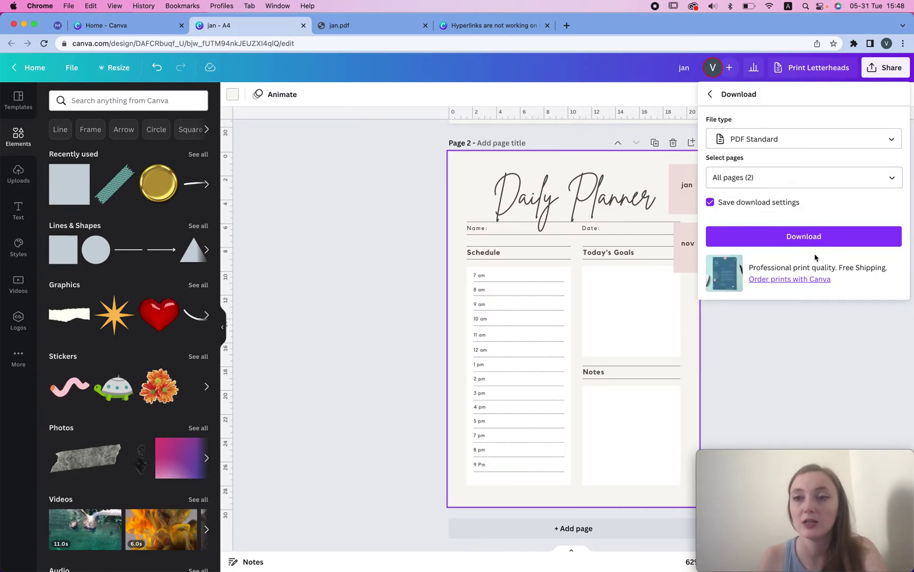
click(811, 242)
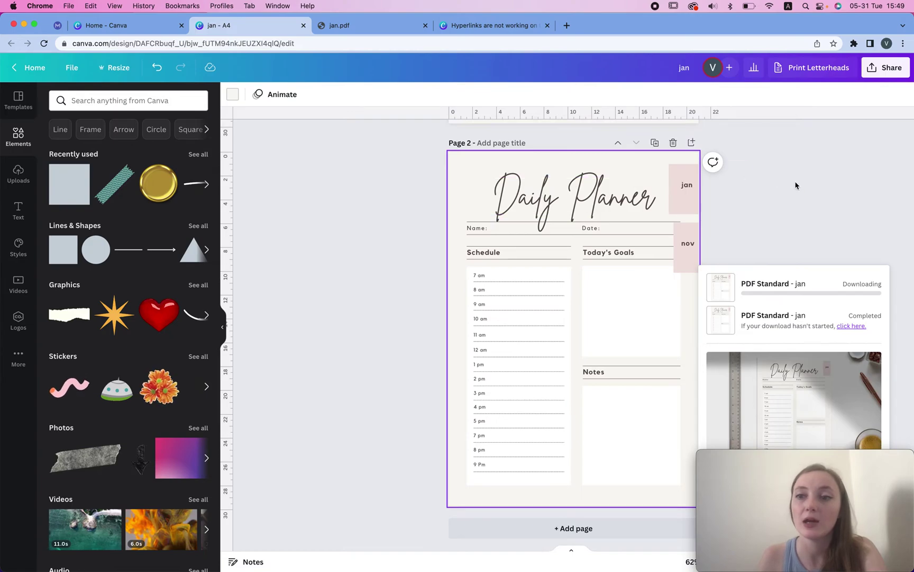
Inspect the jan label's text effects on page 2, then open the downloaded jan (1).pdf
click(538, 144)
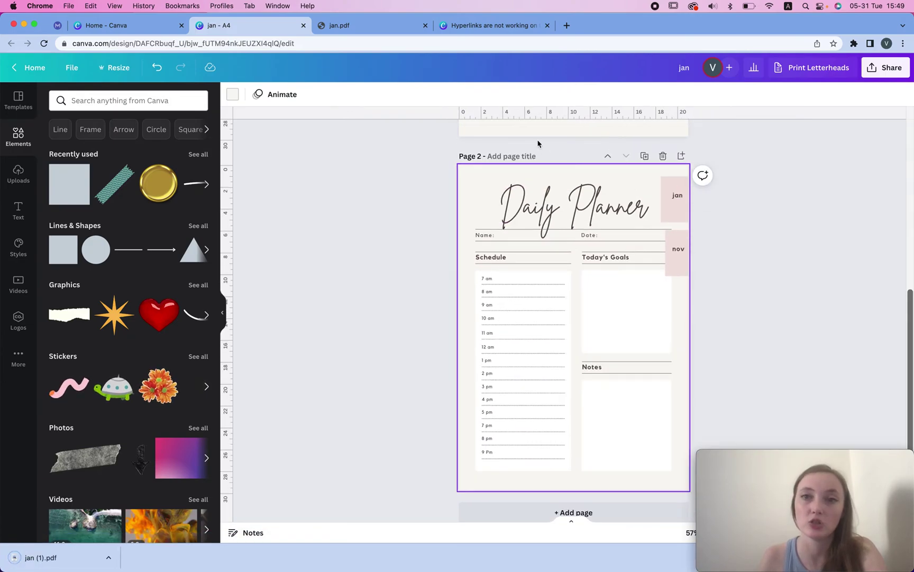
click(677, 197)
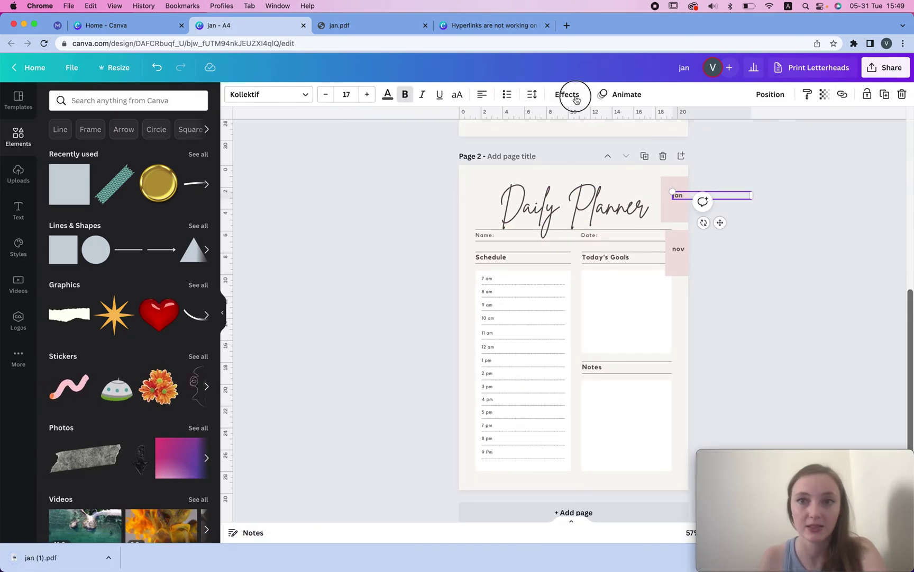
click(574, 95)
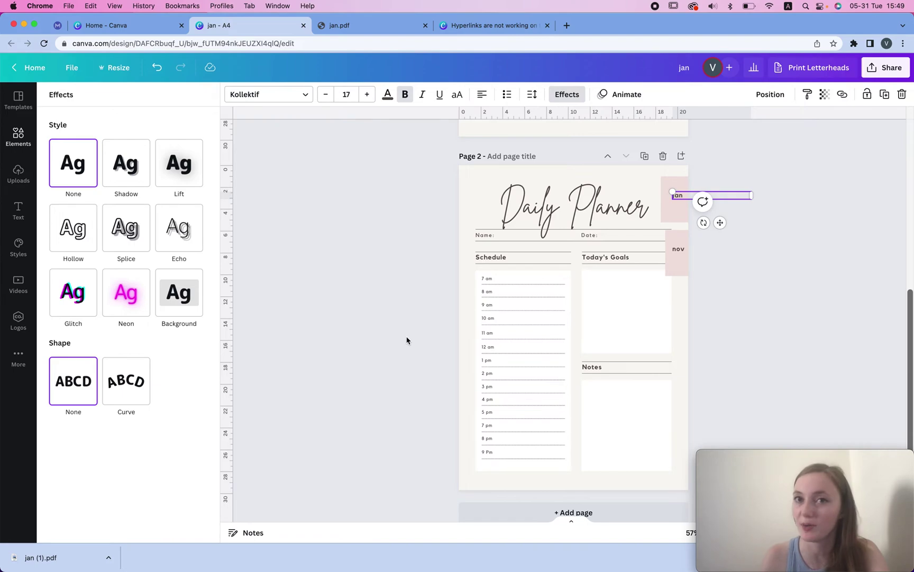
key(Escape)
click(55, 557)
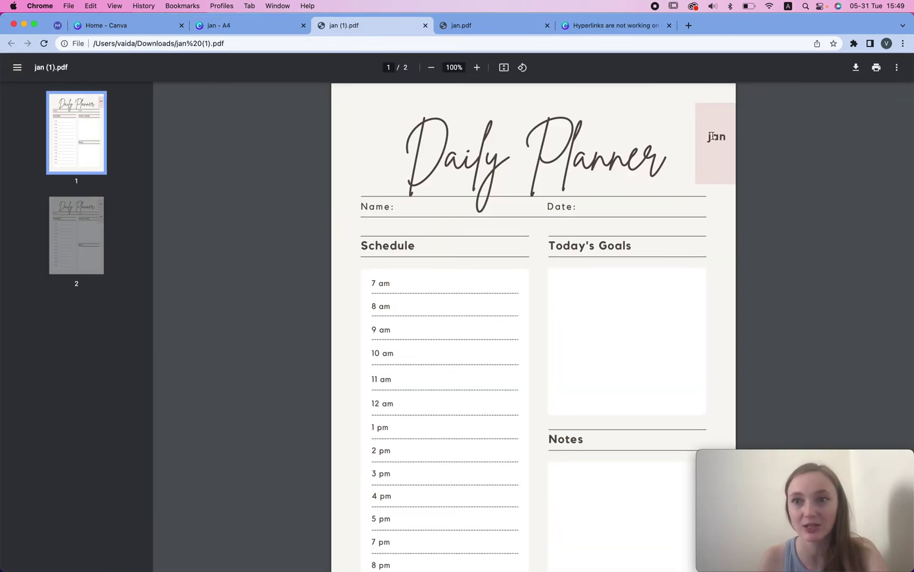
Review the two-page jan (1).pdf, then return to the jan – A4 Canva design
click(770, 153)
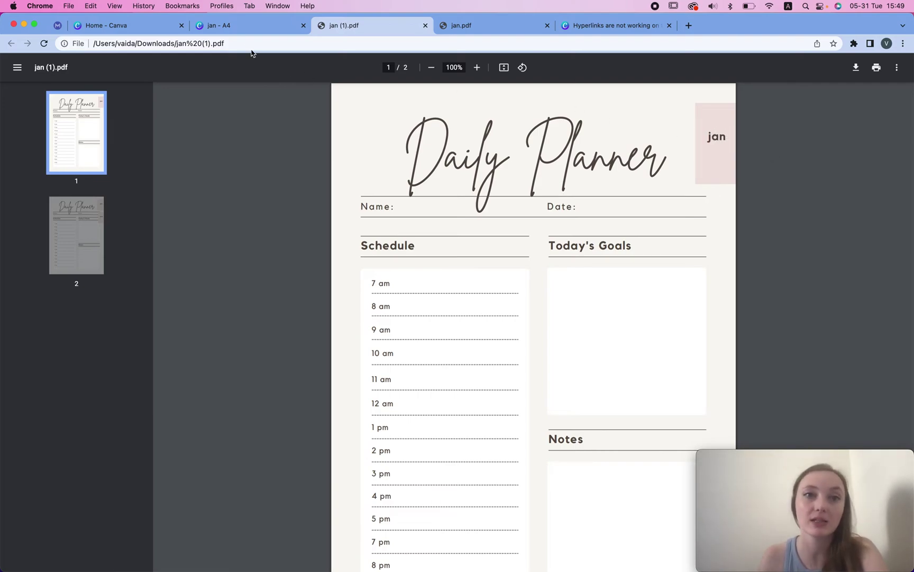
click(239, 26)
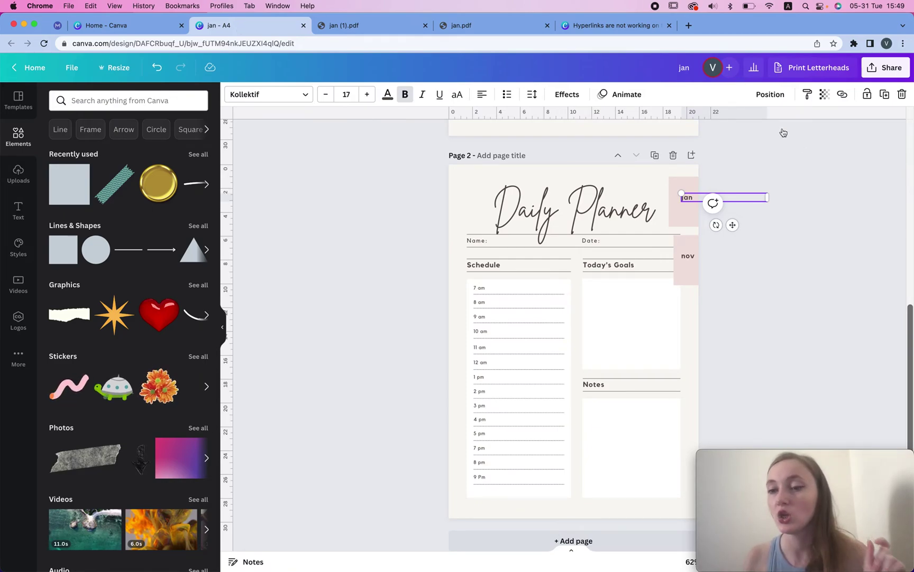
Download all pages of the Daily Planner design as PNG files
click(885, 67)
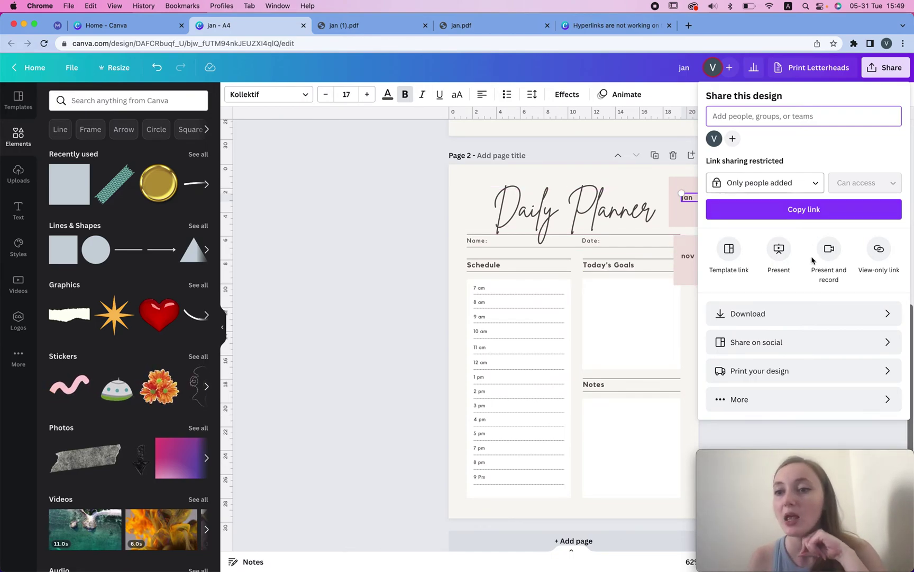
click(812, 308)
click(783, 144)
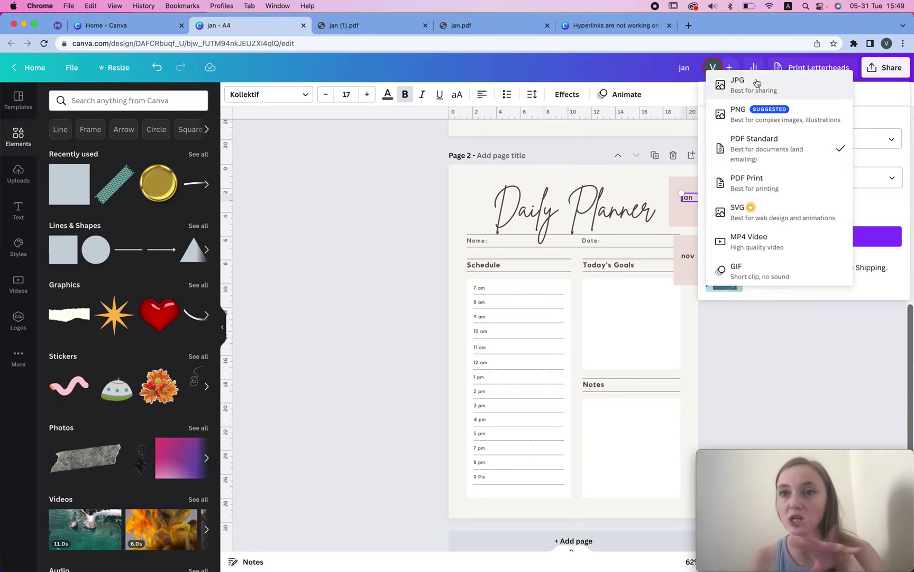
click(767, 112)
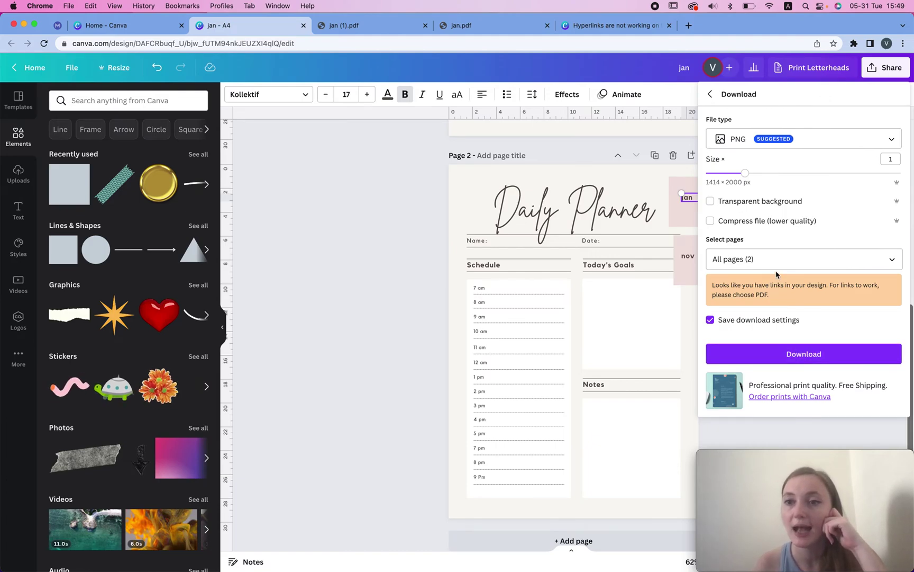
click(889, 259)
click(820, 259)
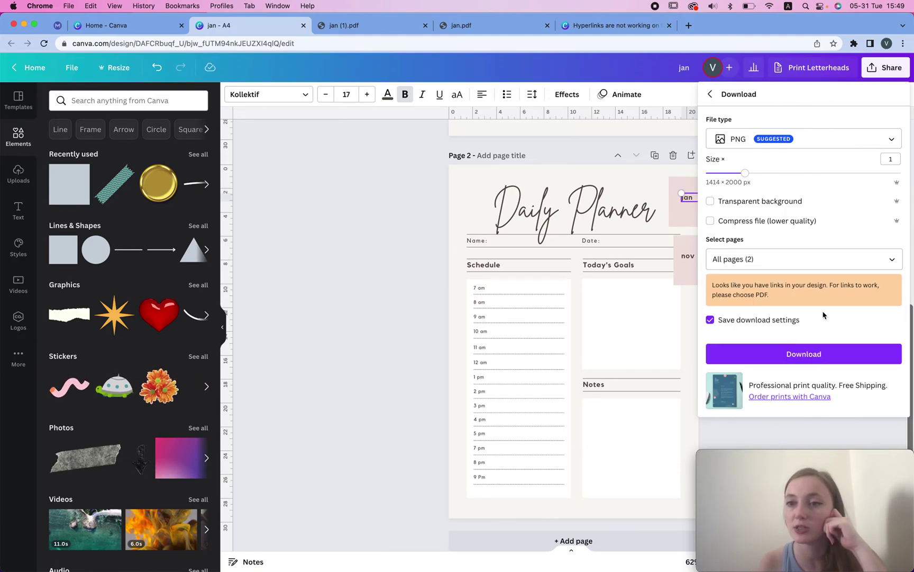
click(813, 351)
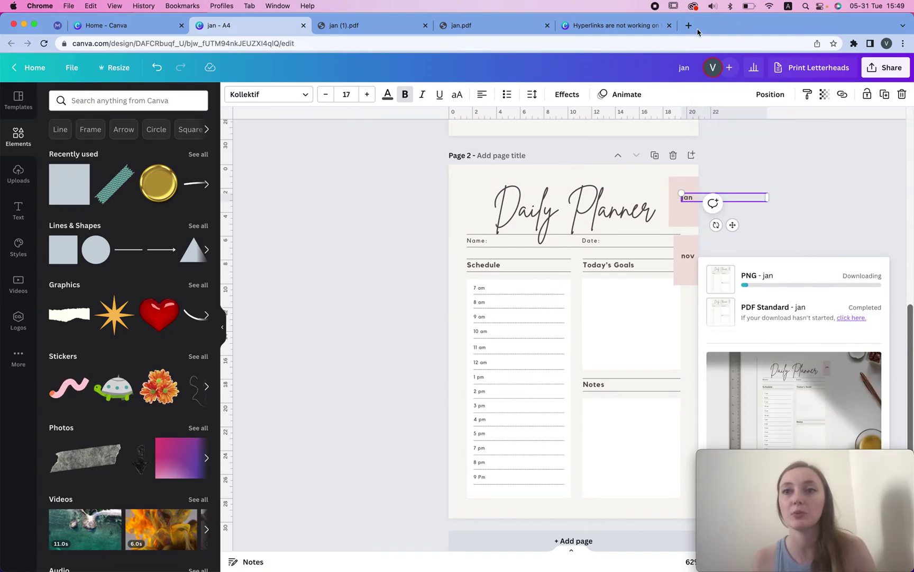
click(688, 26)
Search 'google slides' and start a blank presentation from the Slides home page
text(google slides)
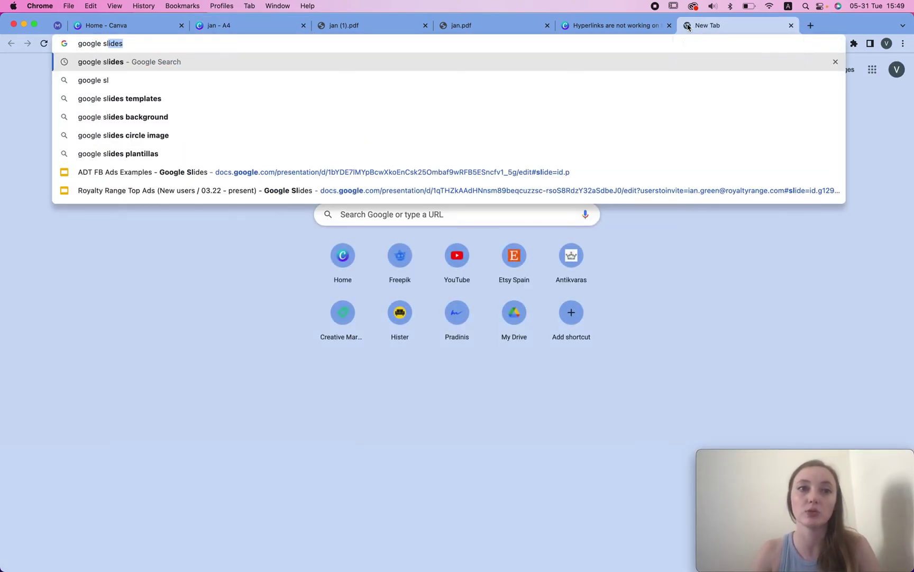
key(Return)
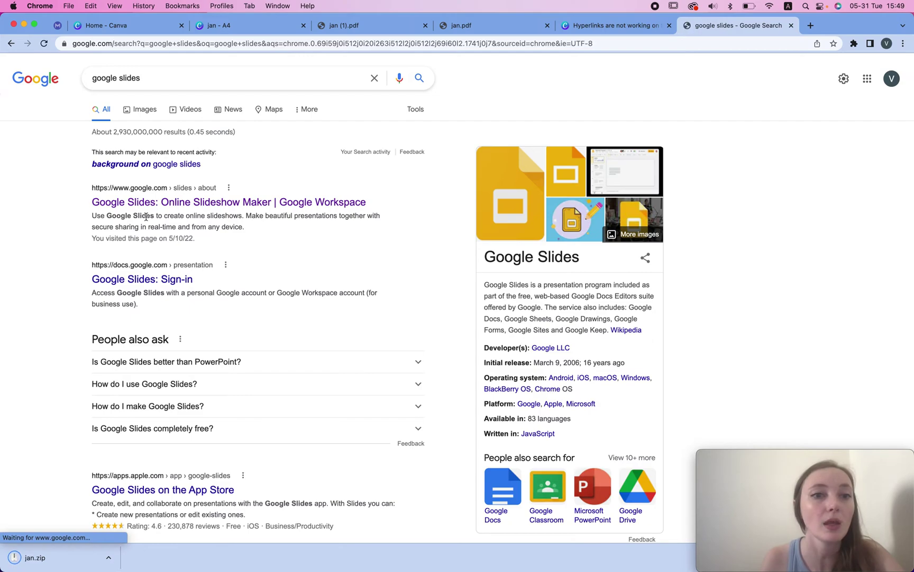
click(142, 203)
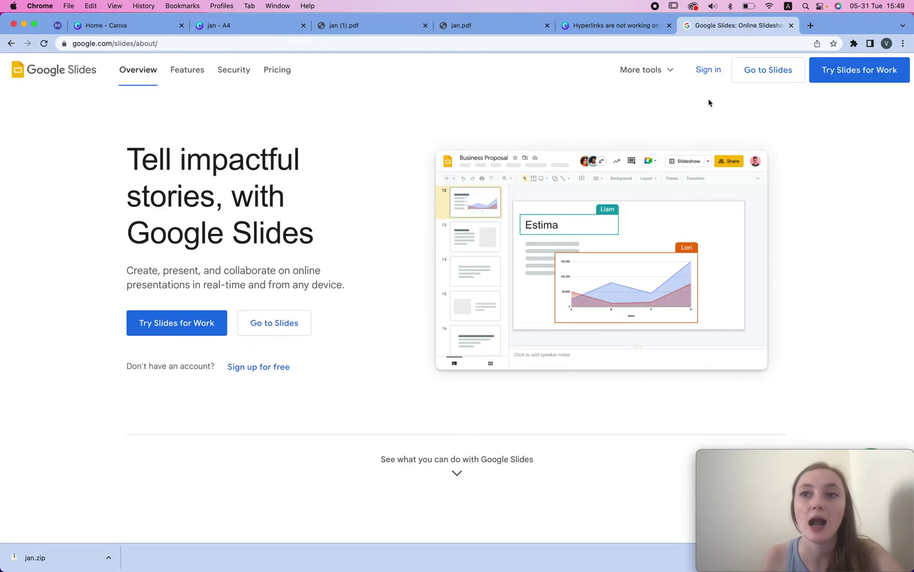
click(769, 71)
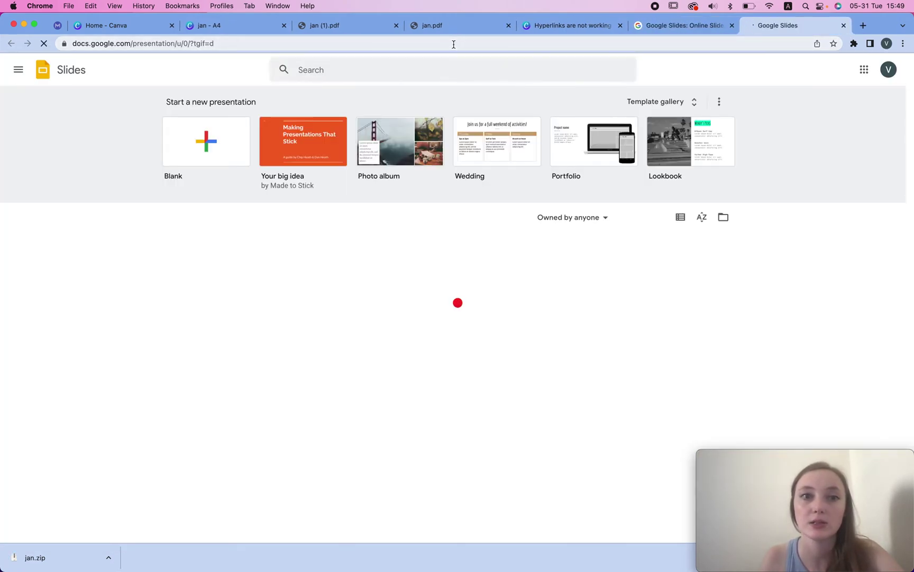
click(285, 127)
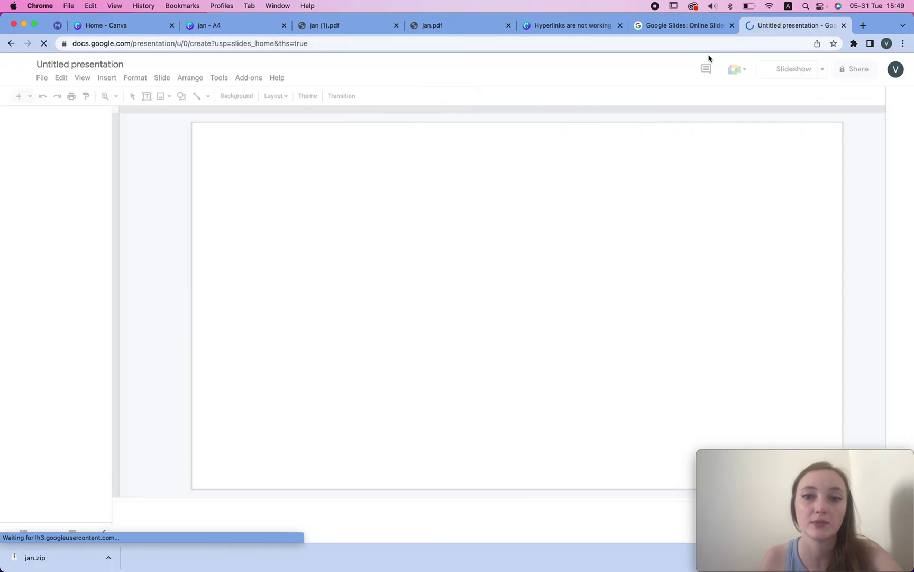
Change Page setup from Widescreen 16:9 to Custom and select the 25.4 width value
click(42, 78)
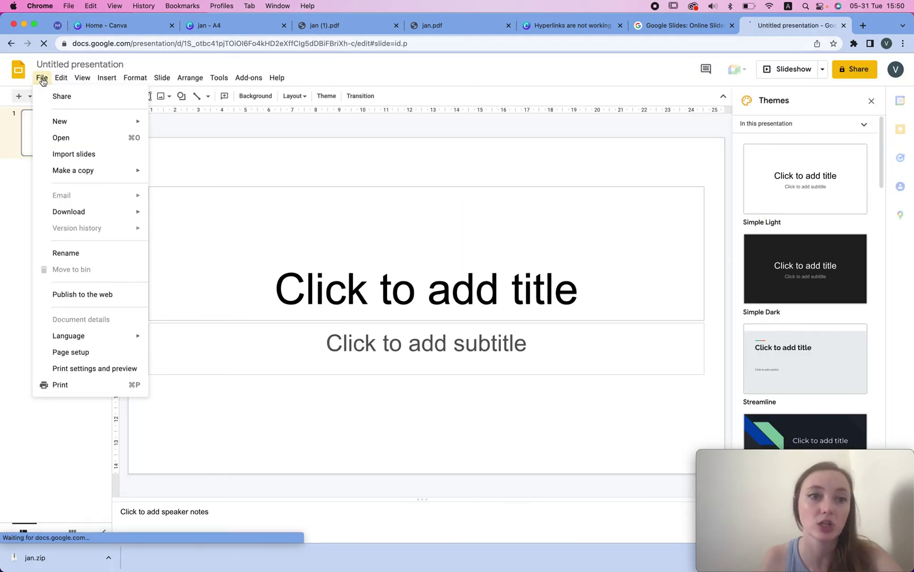
click(80, 369)
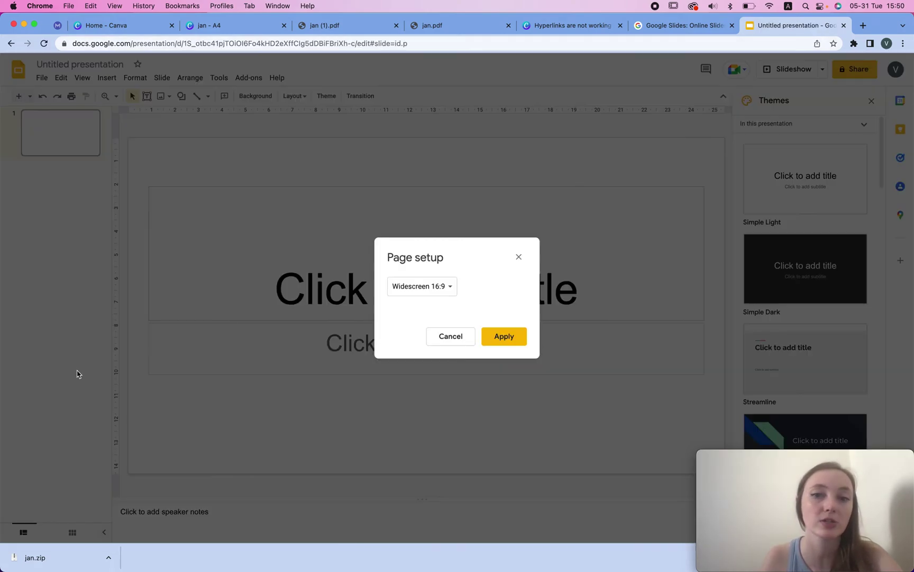
click(445, 288)
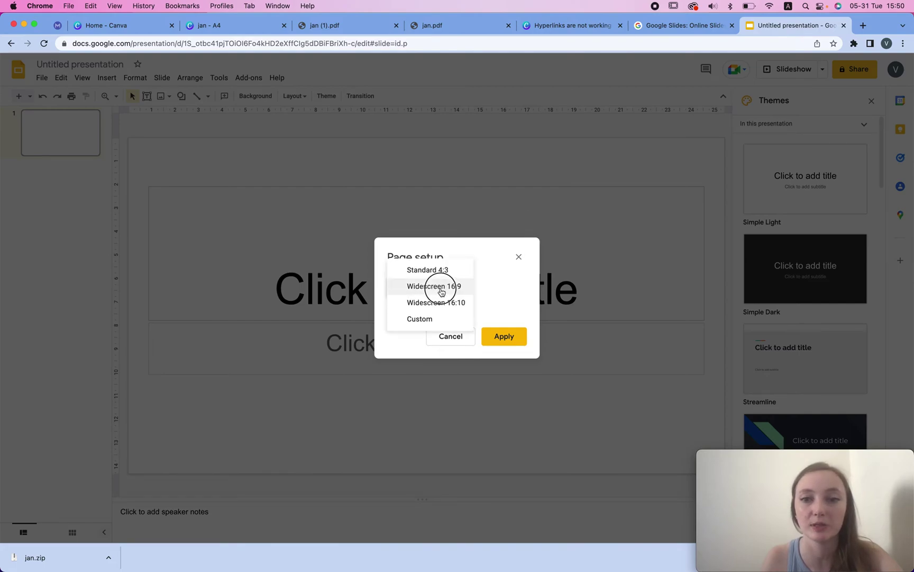
click(450, 319)
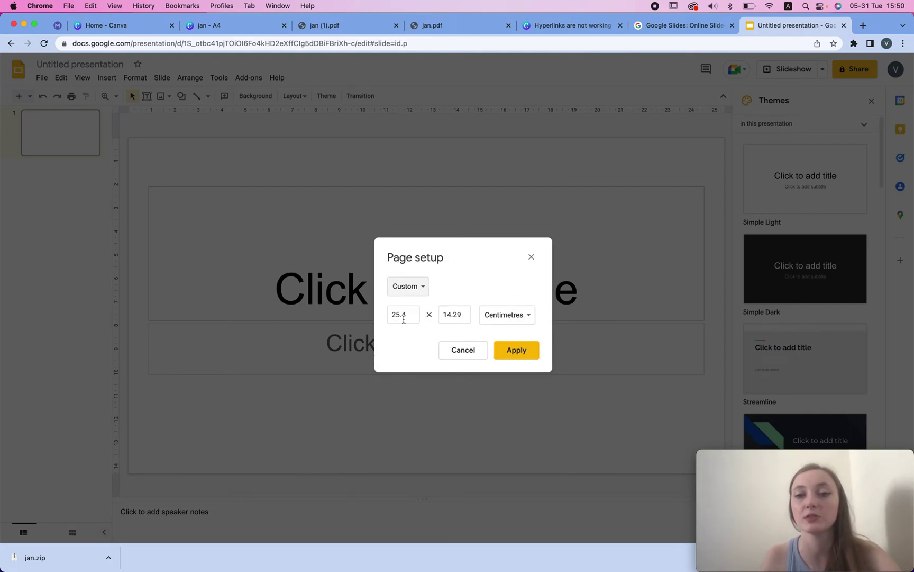
double_click(404, 315)
Search Google for 'a4 size' and 'goodnotes standard paper size', then return to the A4 results
click(862, 26)
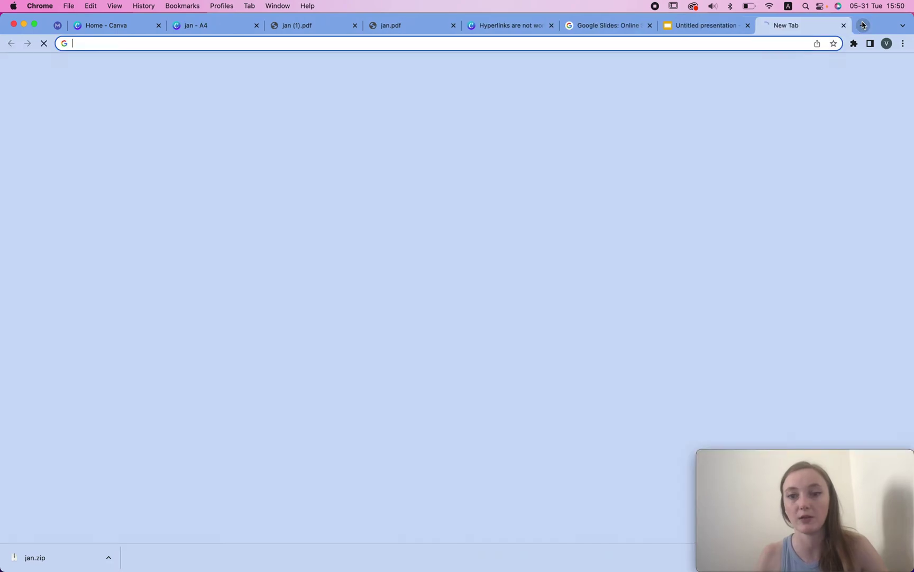
text(a4 size)
key(Return)
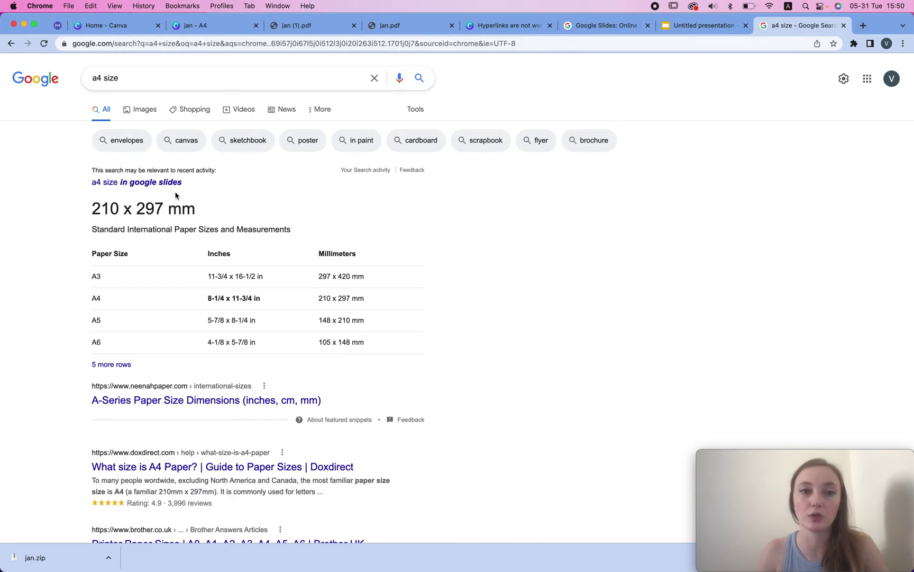
double_click(149, 74)
text(goodnotes standa)
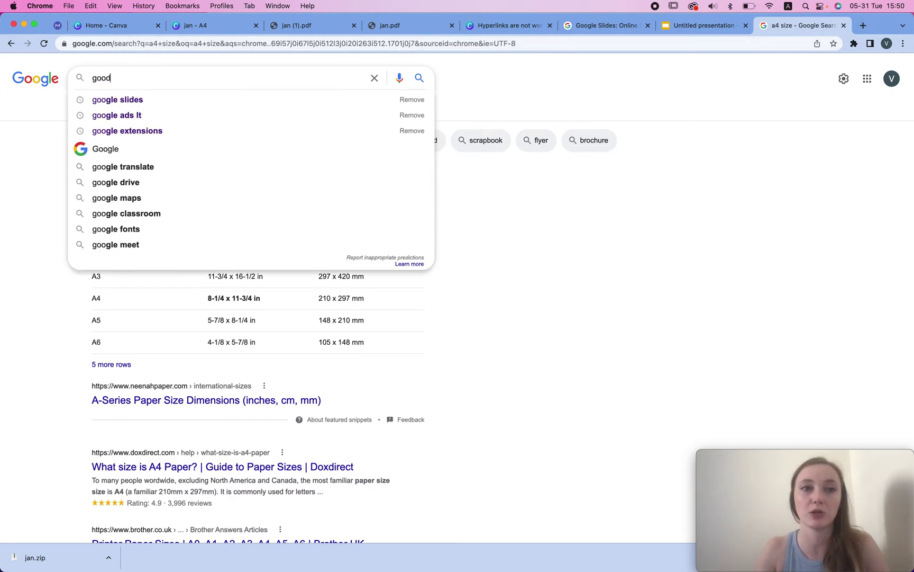
key(Down)
key(Down)
key(Up)
key(Return)
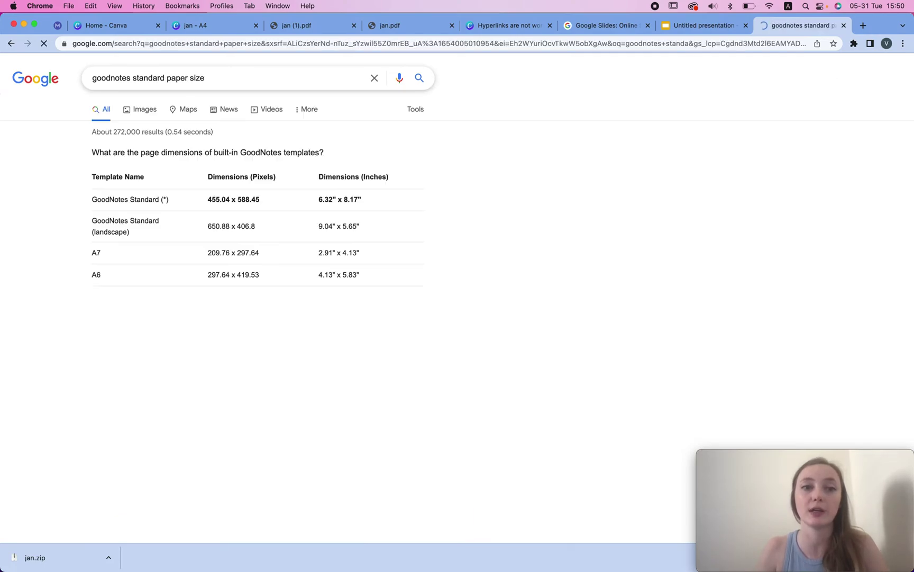
click(11, 44)
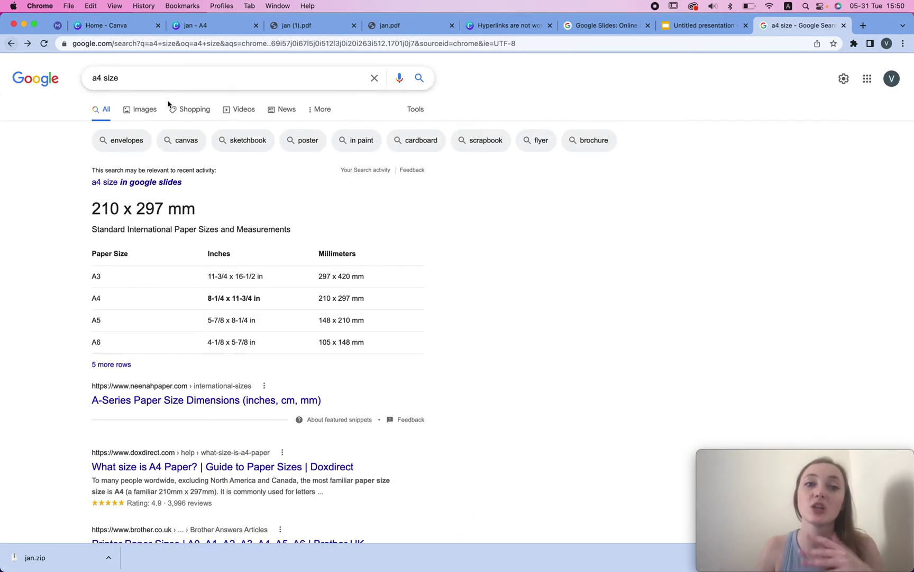
Copy the 210 mm A4 width and return to the presentation's Custom page setup units list
double_click(323, 297)
key(super+c)
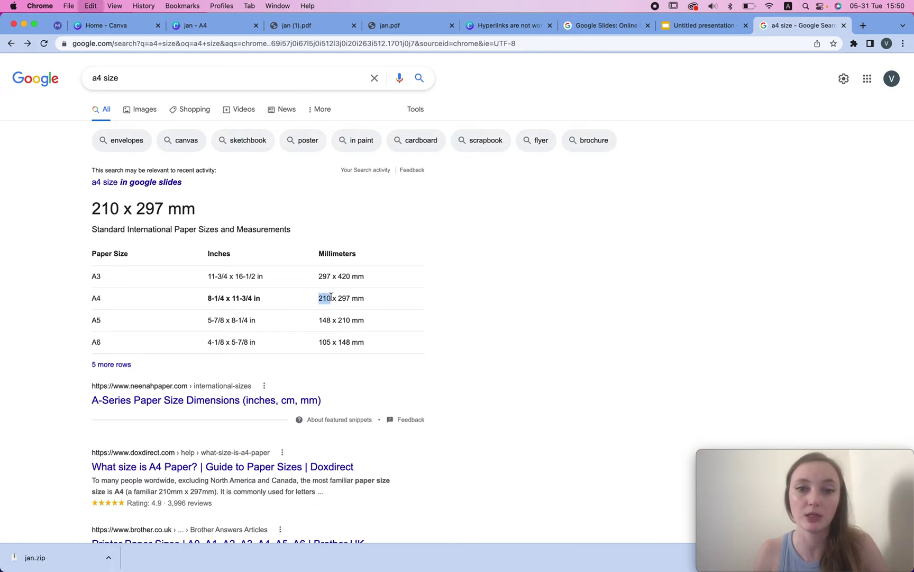
click(691, 27)
click(508, 316)
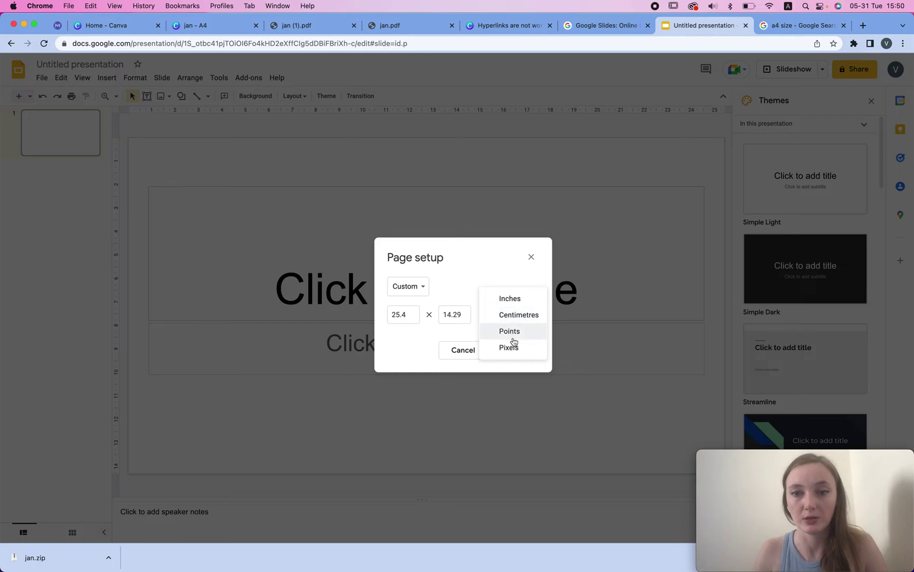
Switch the page size units to centimetres and set the width to 21
click(519, 315)
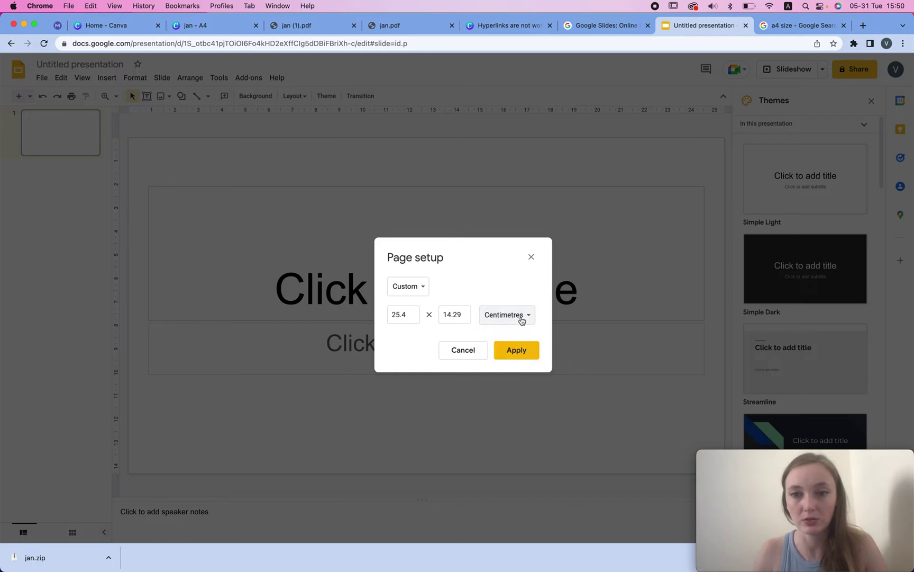
double_click(402, 314)
key(super+v)
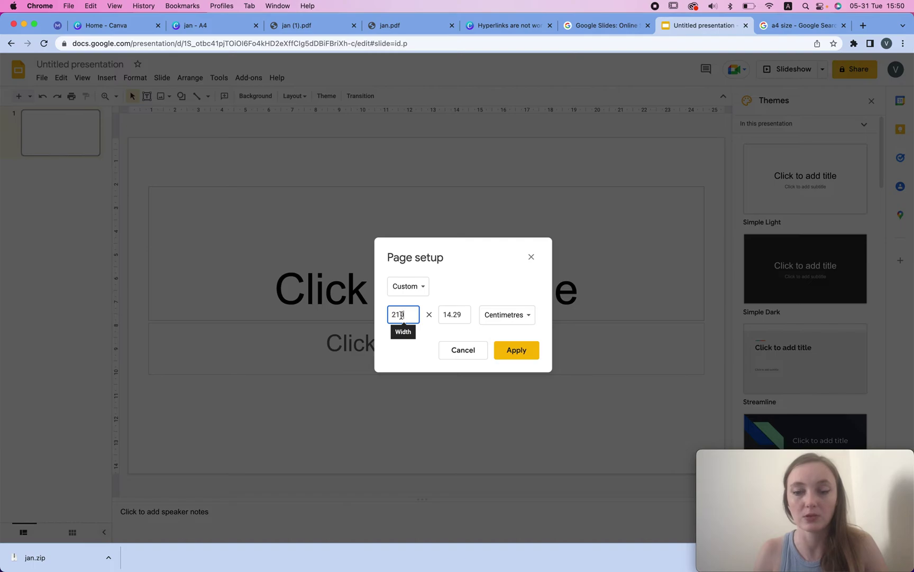
key(BackSpace)
Set the height to 29.7 cm from the A4 297 mm result and apply the size
click(815, 25)
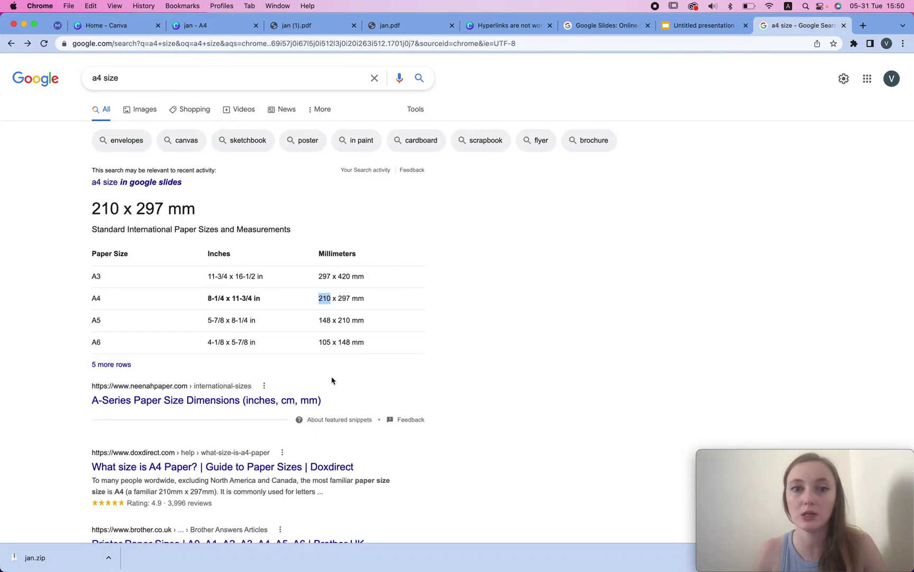
double_click(347, 297)
key(super+c)
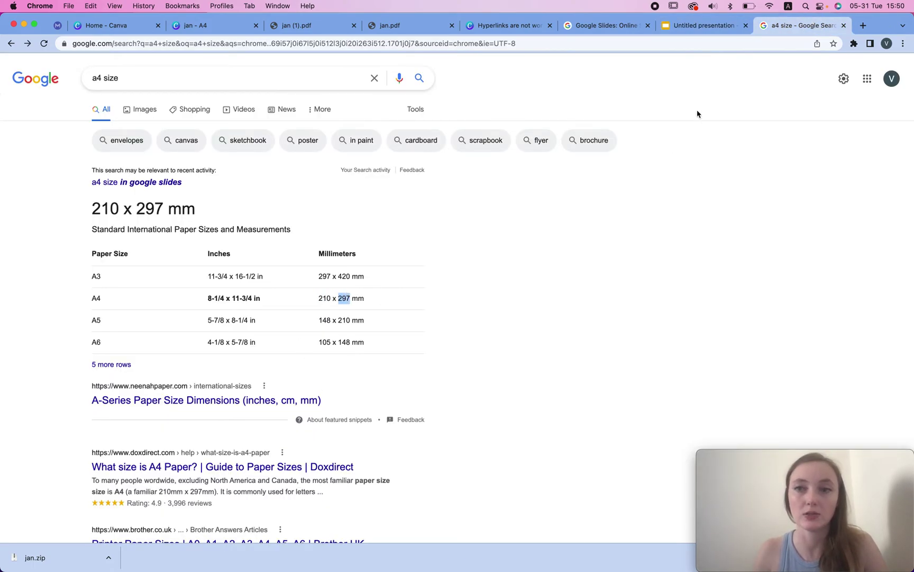
click(704, 26)
click(458, 315)
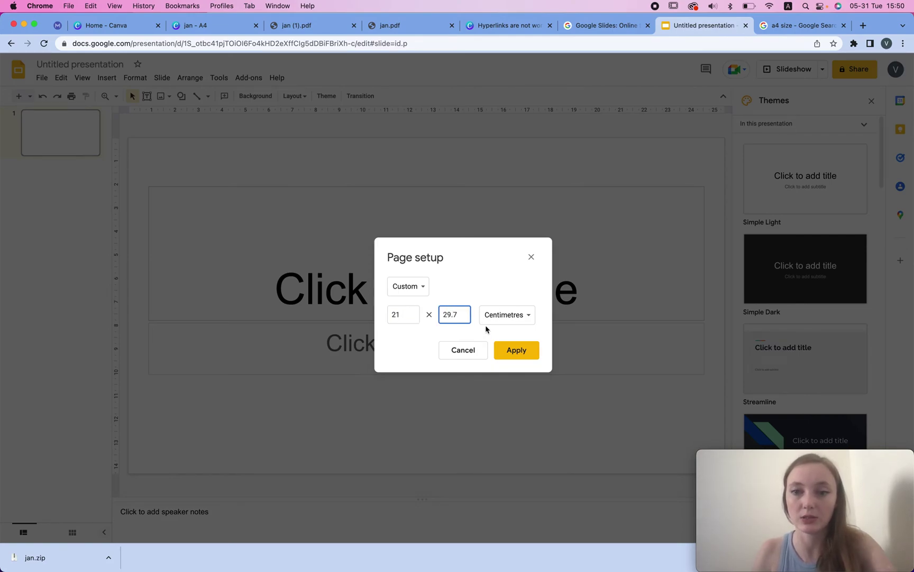
click(519, 352)
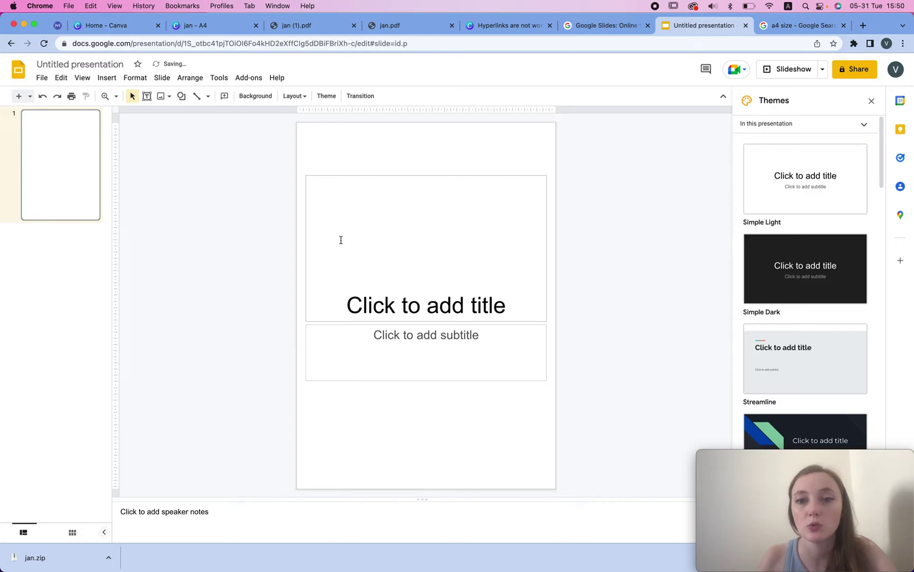
drag(482, 426, 421, 113)
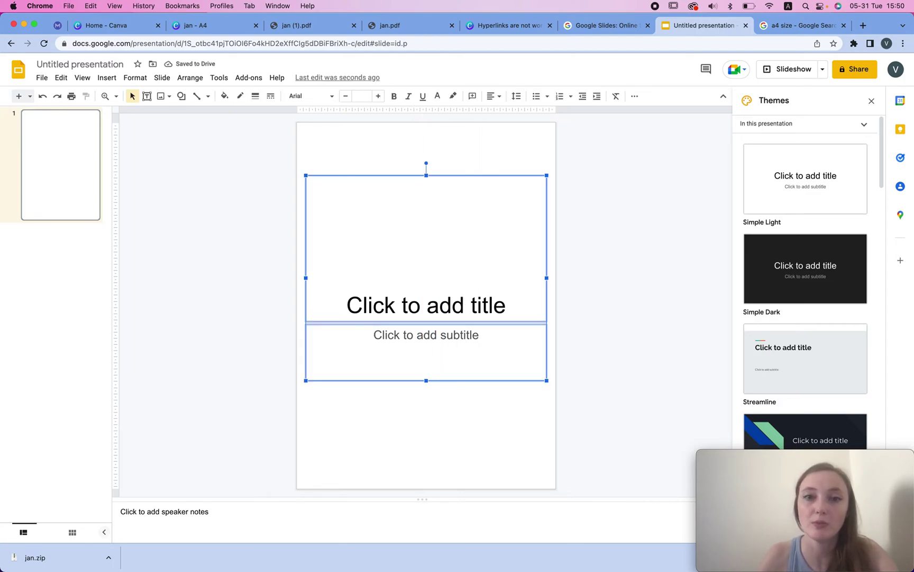
Delete the placeholders and place 1.png from the jan folder to fill slide 1
key(Delete)
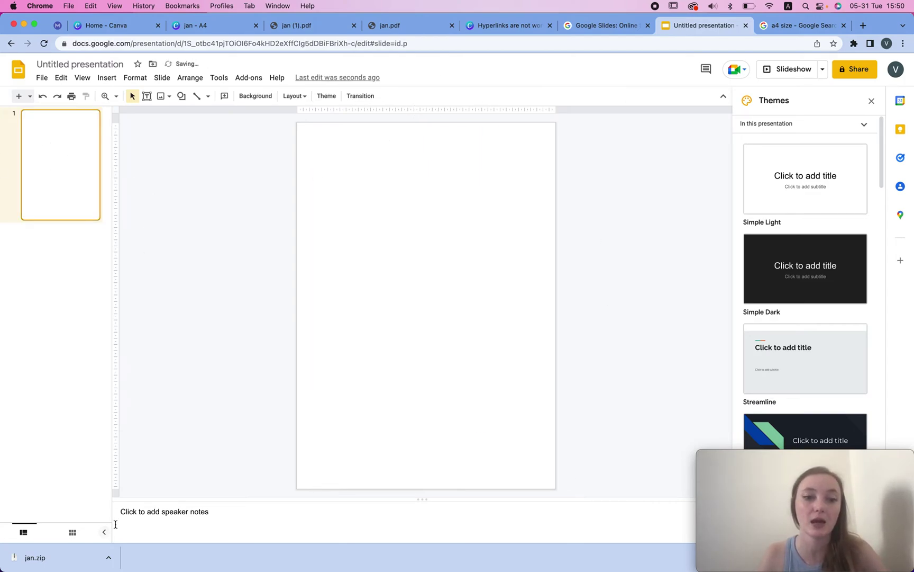
click(32, 557)
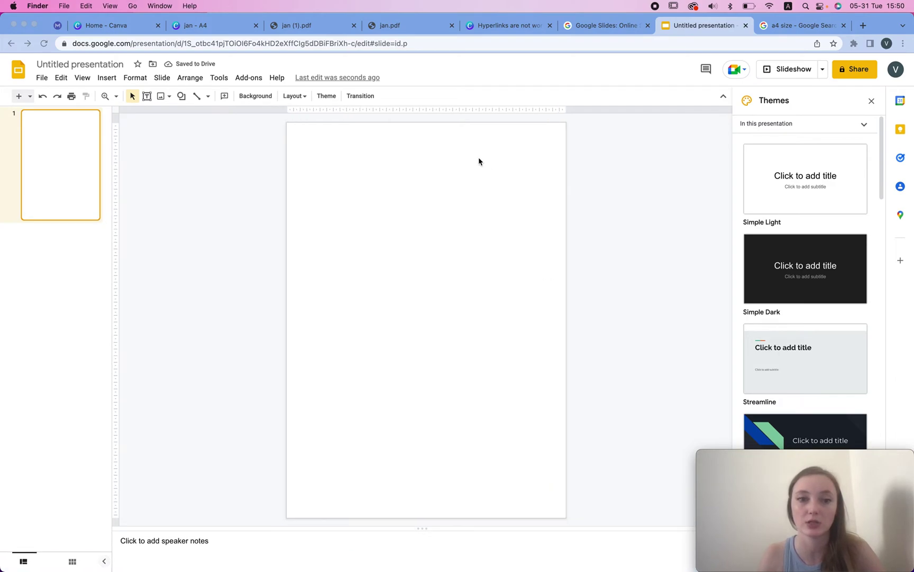
double_click(335, 162)
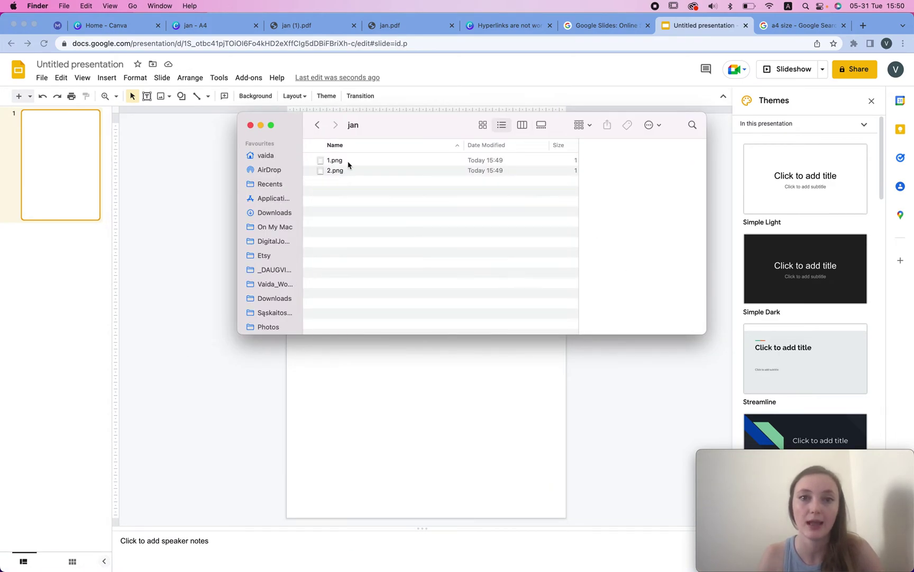
drag(350, 164, 369, 453)
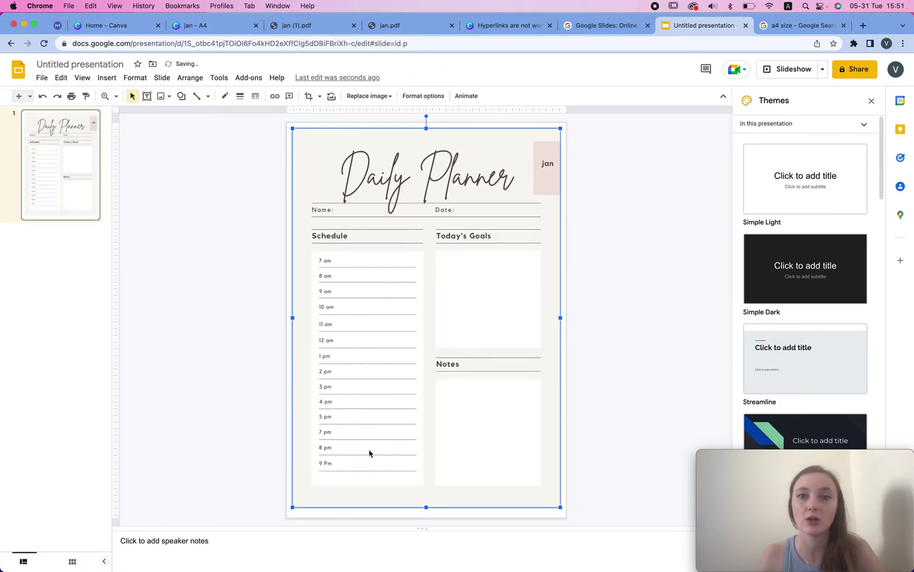
drag(561, 128, 565, 122)
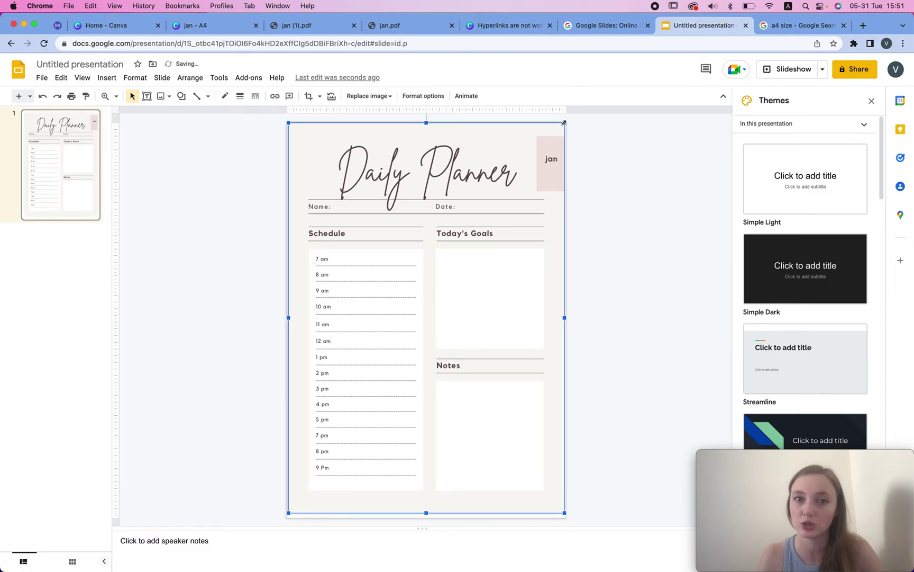
click(642, 154)
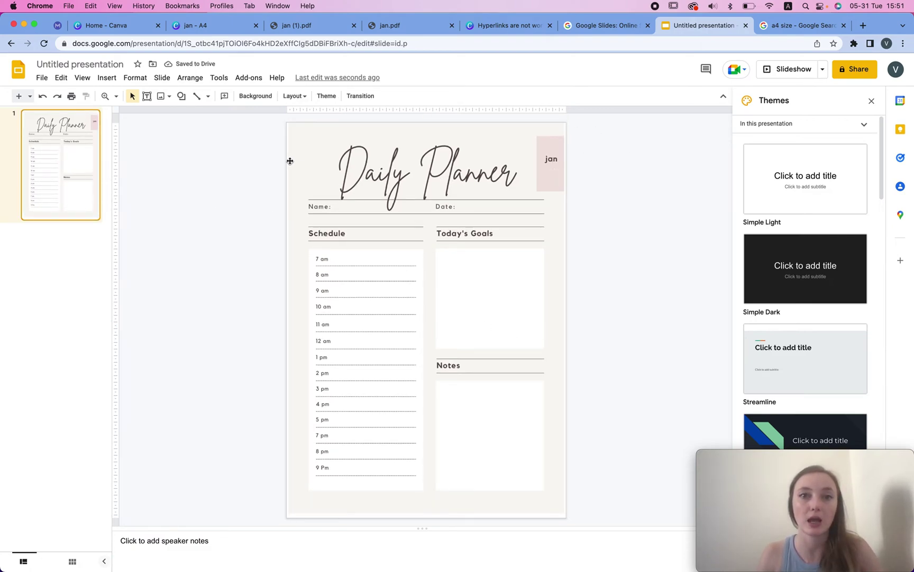
Duplicate slide 1 and remove the image from the new slide 2
key(super+d)
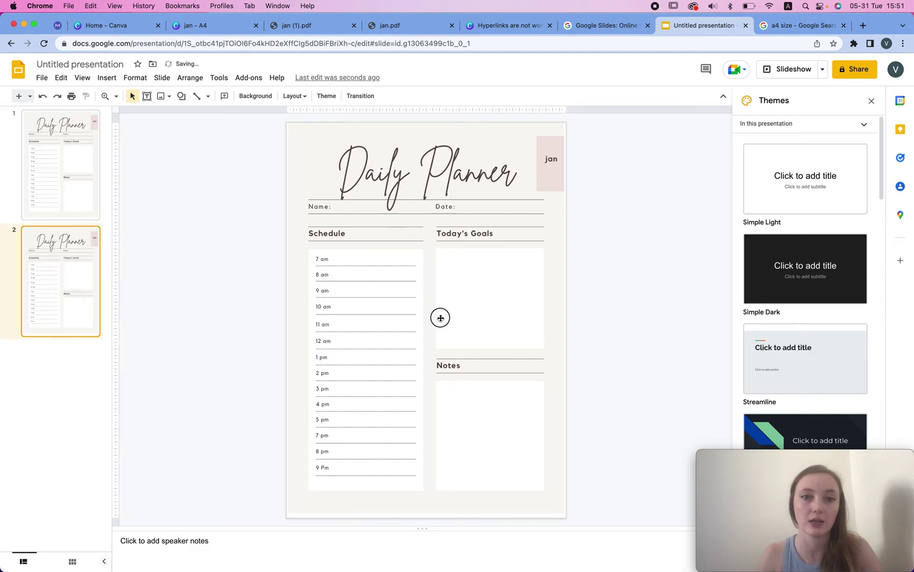
click(440, 317)
key(BackSpace)
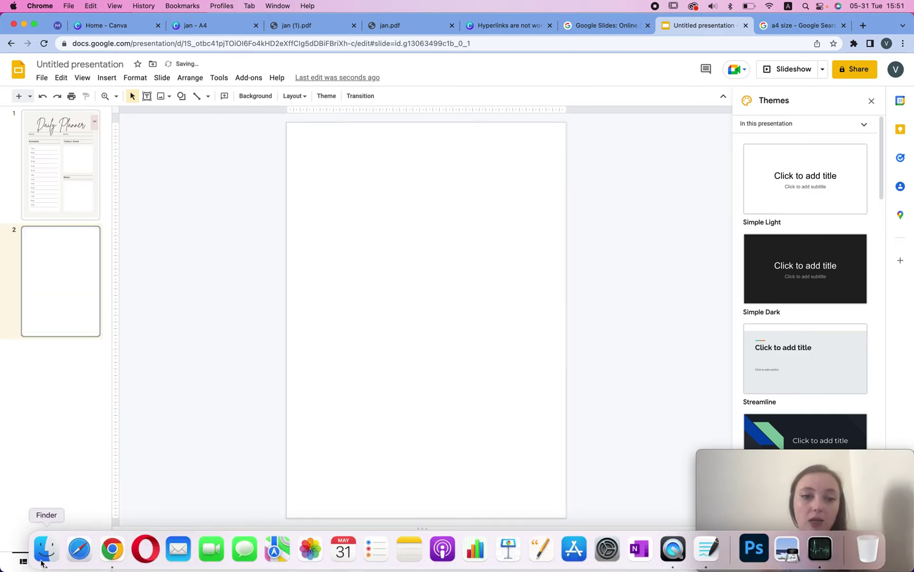
Place 2.png from the jan folder onto slide 2
click(43, 553)
drag(384, 170, 460, 441)
click(590, 182)
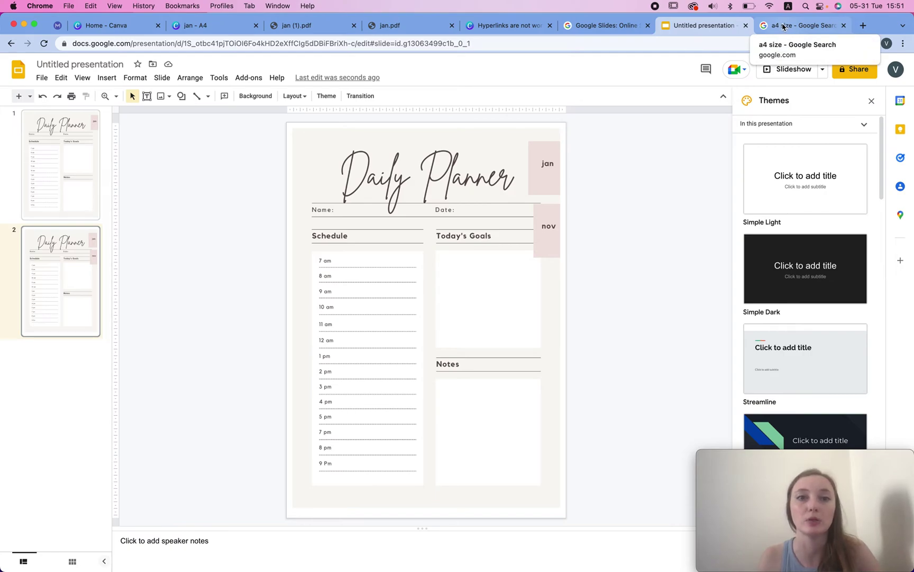
Glance at the A4 size results, then bring up Canva's hyperlinks help article
click(794, 25)
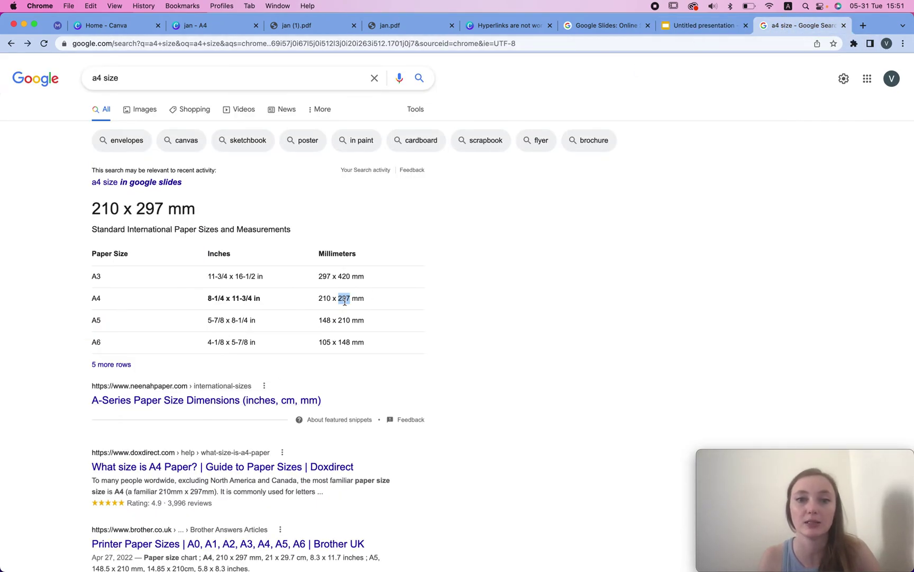
click(708, 25)
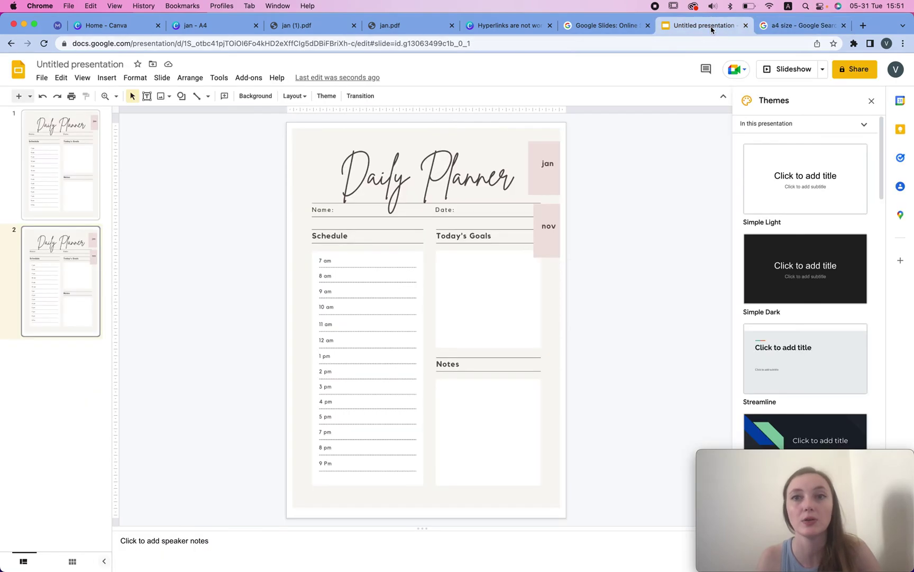
click(506, 28)
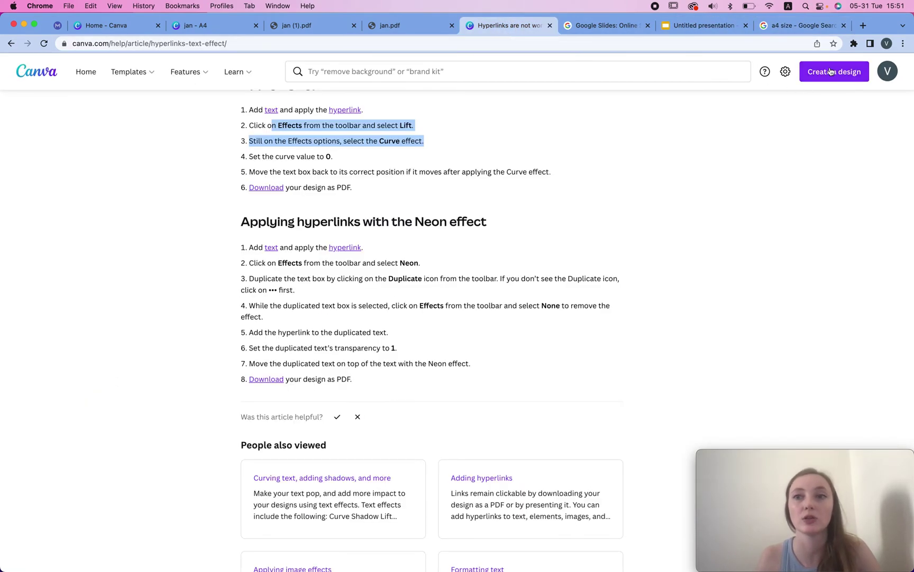
Confirm the jan A4 Canva design measures 21 × 29,7 cm, then return to Google Slides
click(201, 26)
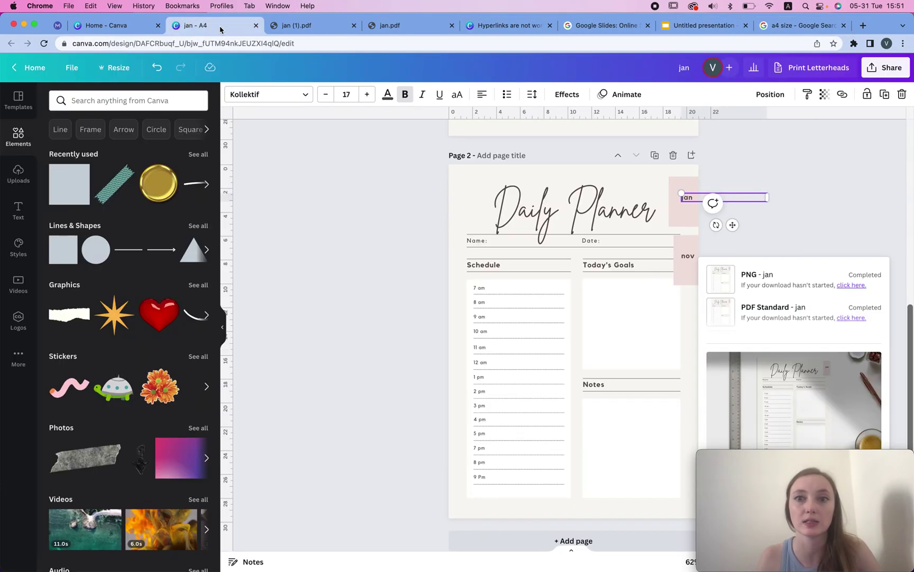
click(114, 67)
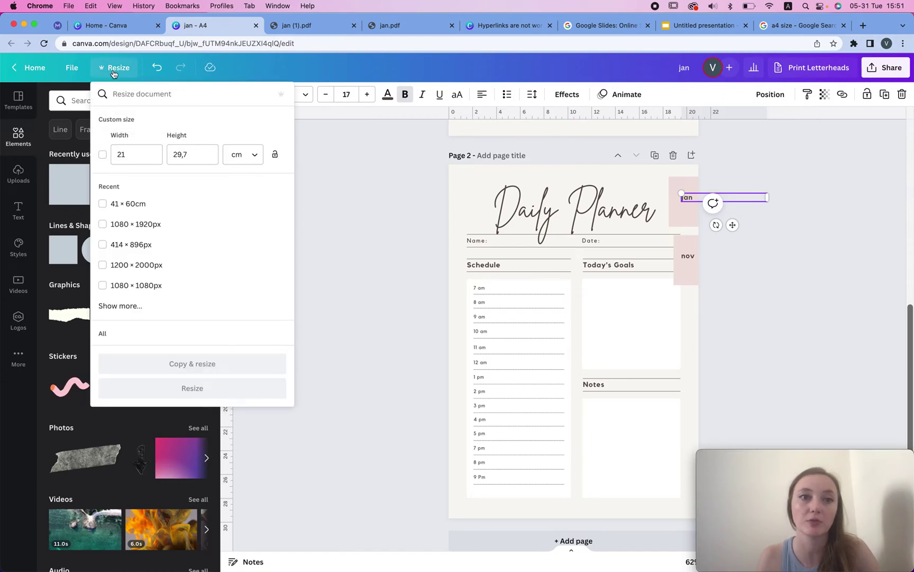
double_click(200, 154)
double_click(121, 154)
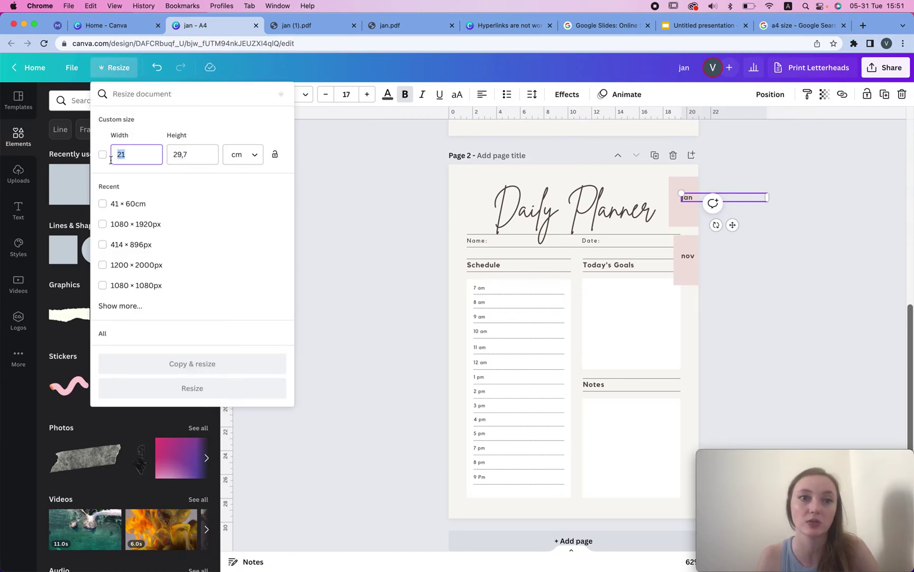
double_click(191, 155)
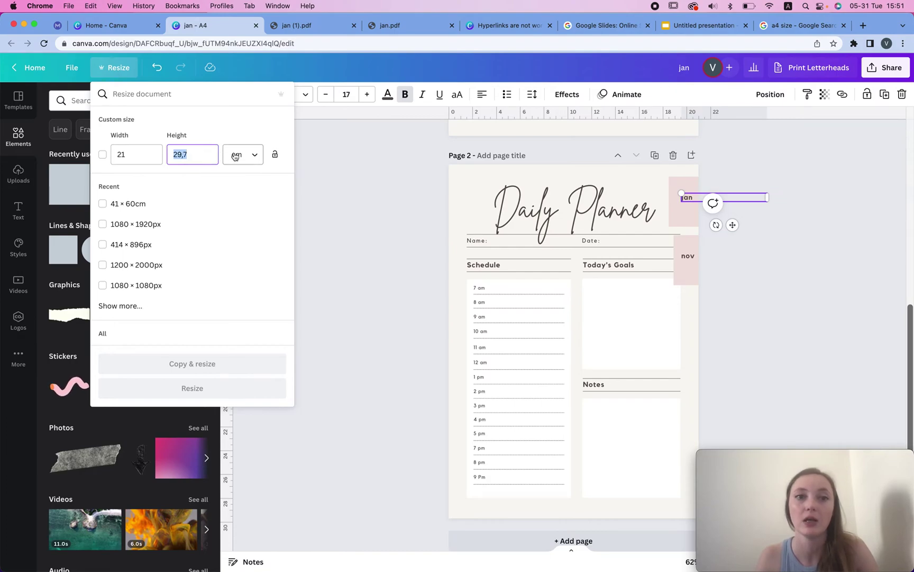
click(711, 26)
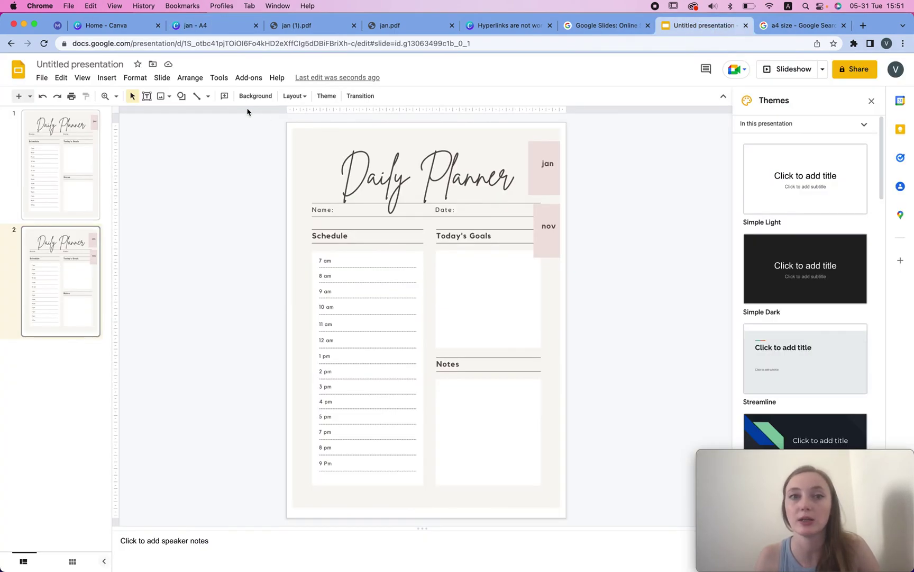
click(43, 78)
Apply a custom 21 × 29,7 cm page size in Page setup
click(74, 401)
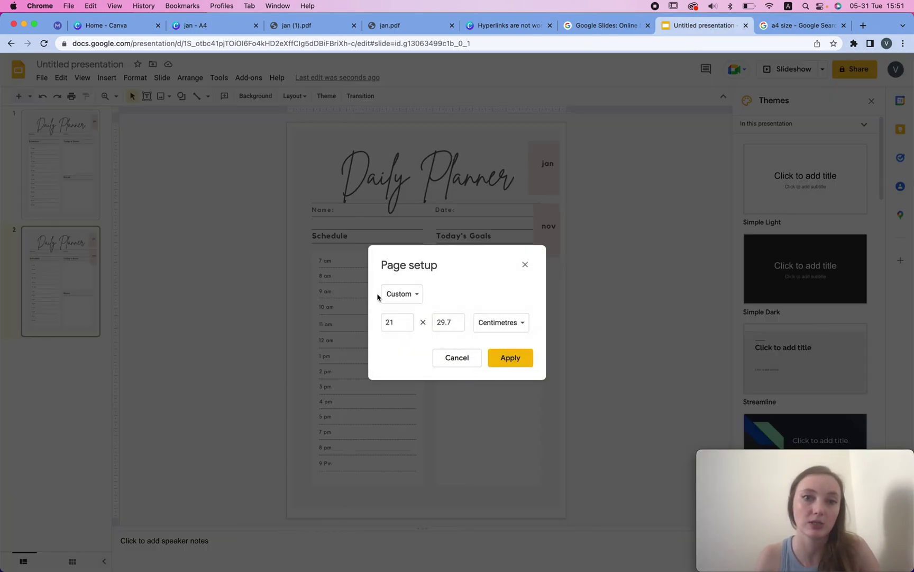
double_click(457, 320)
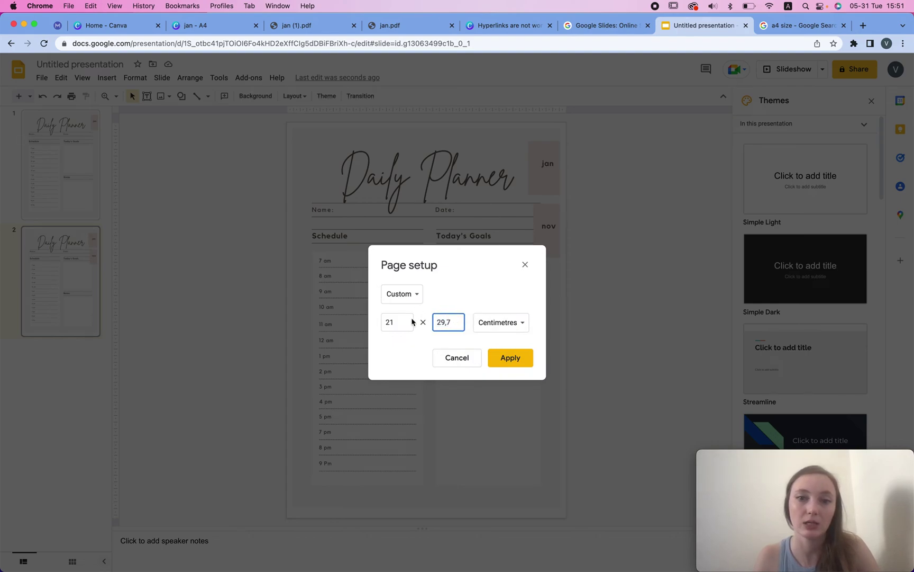
click(509, 357)
Enlarge and align slide 2's planner image so it covers the whole slide
click(79, 163)
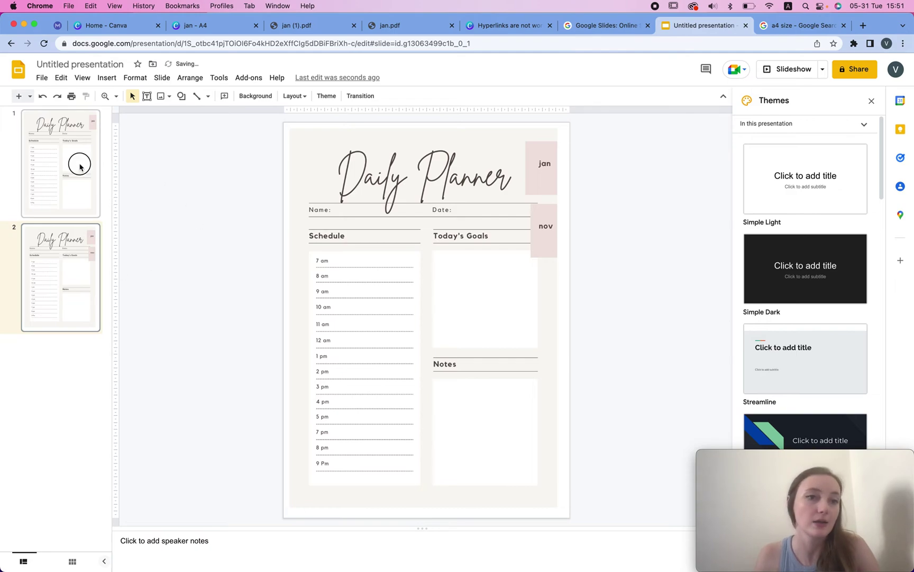
click(78, 252)
click(497, 262)
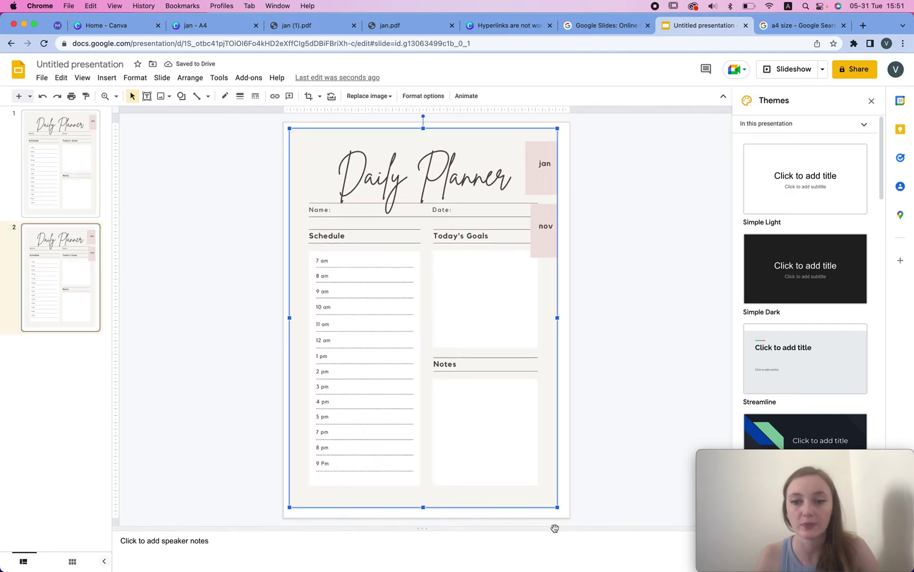
drag(556, 507, 565, 513)
drag(463, 326, 468, 329)
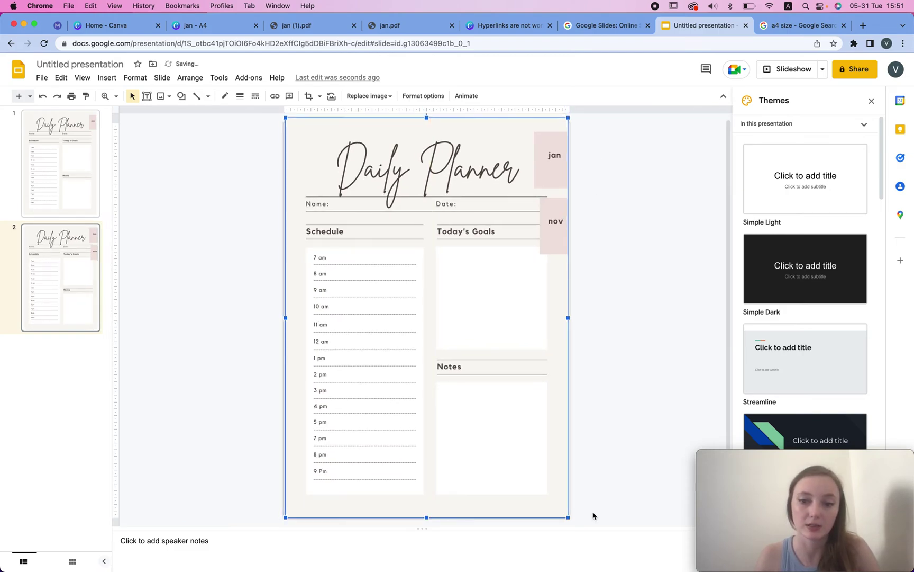
drag(570, 518, 572, 520)
click(628, 301)
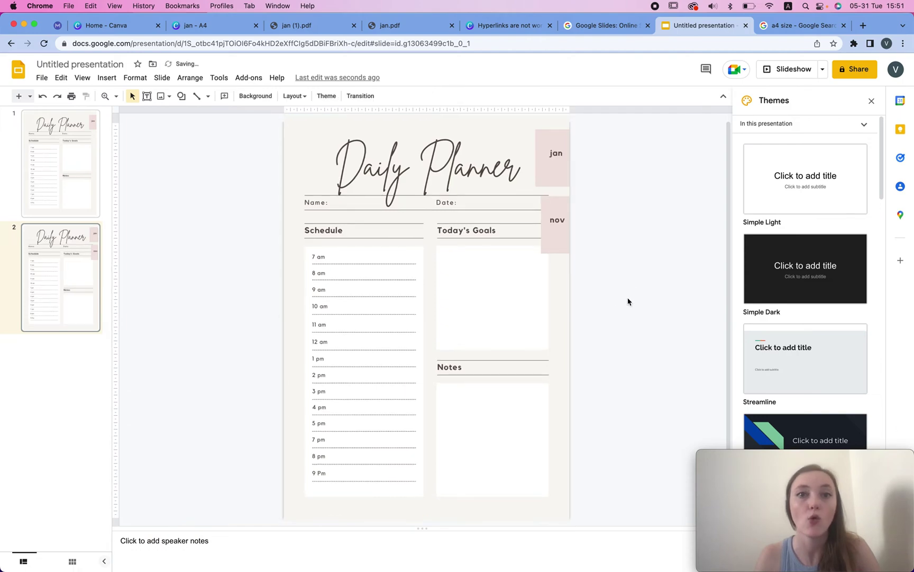
click(448, 249)
Replace slide 2's placed planner picture with jan/2.png as the slide background
key(BackSpace)
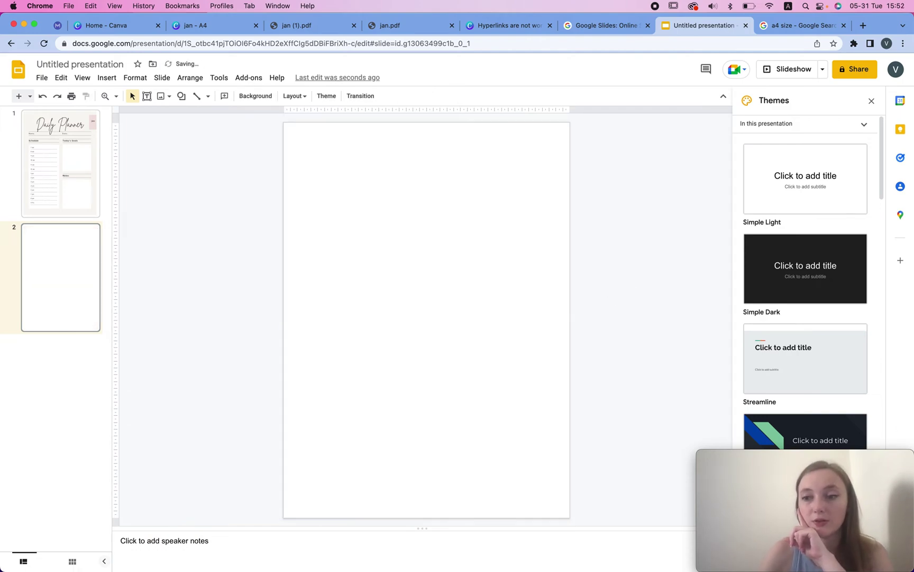
click(255, 96)
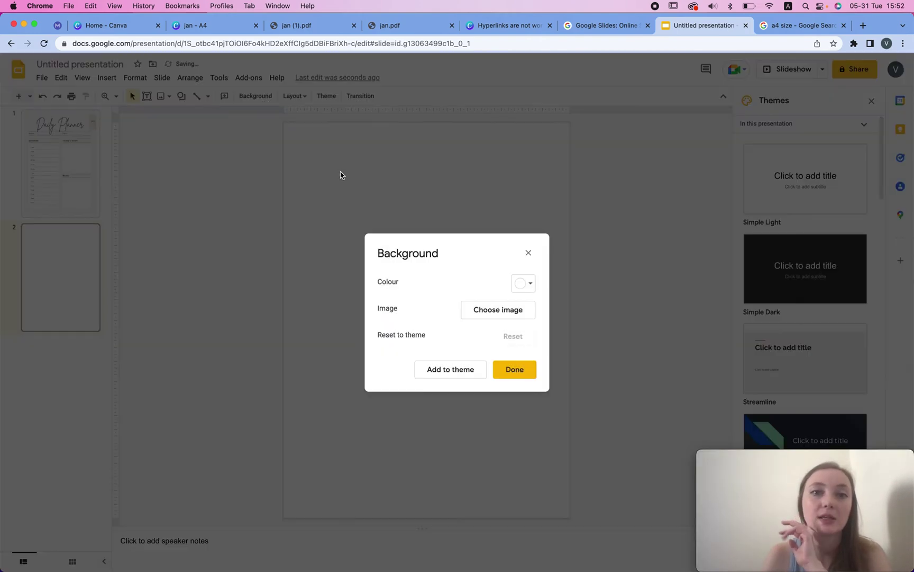
click(480, 311)
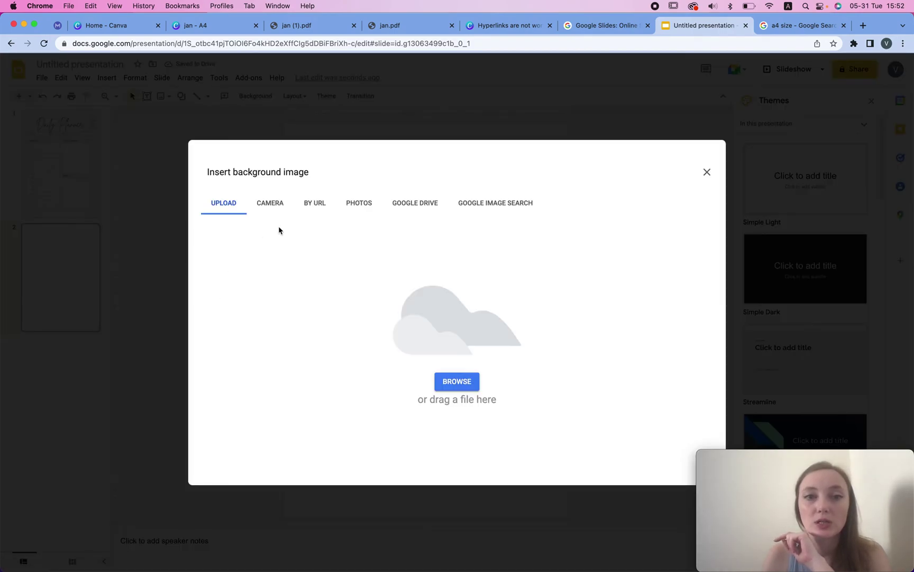
click(448, 377)
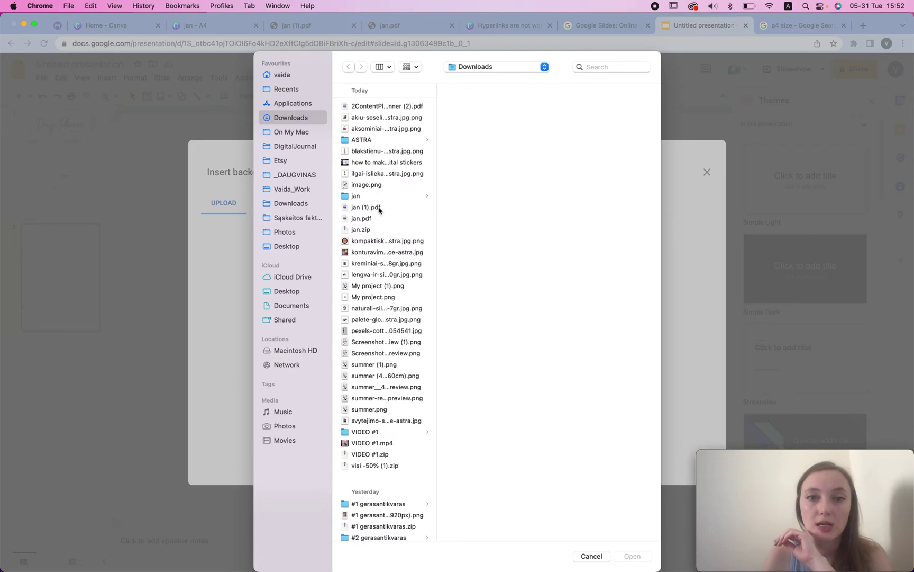
click(378, 197)
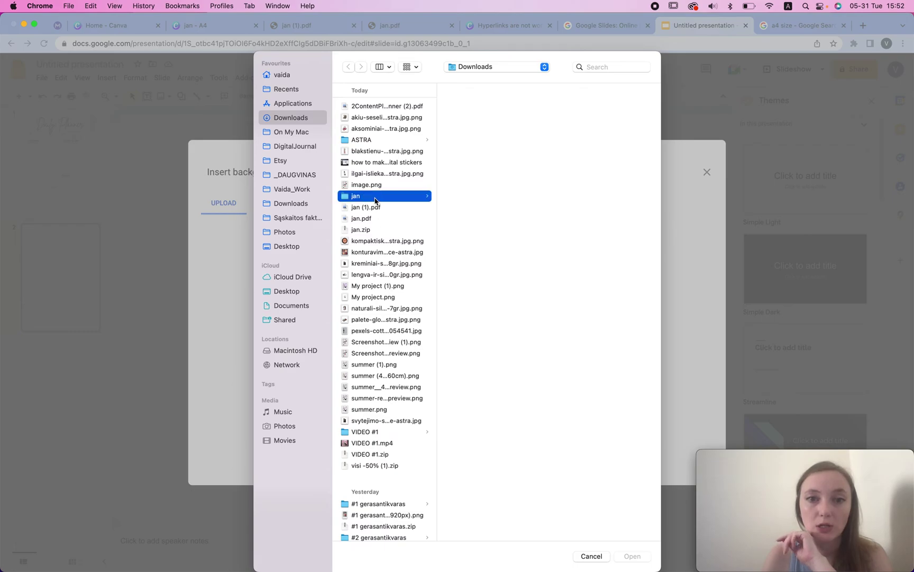
double_click(495, 119)
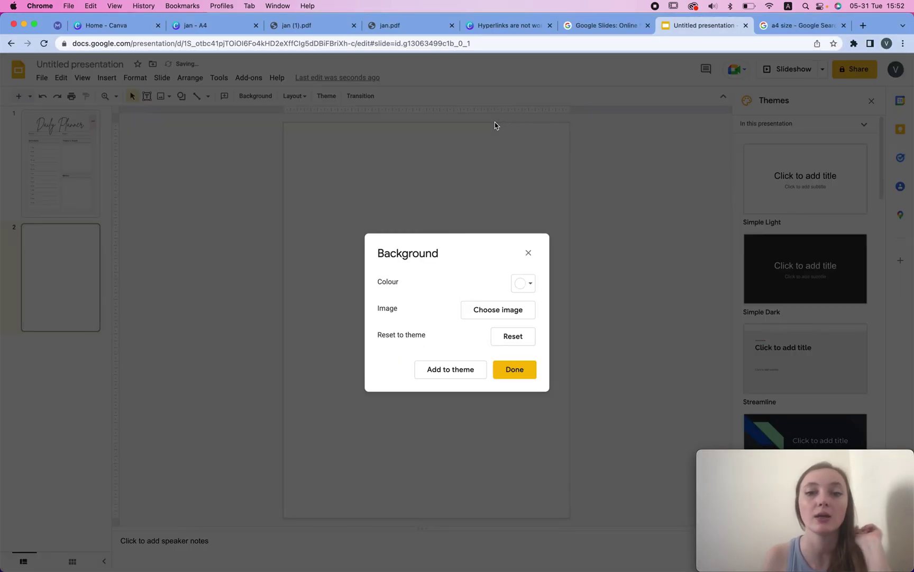
click(530, 370)
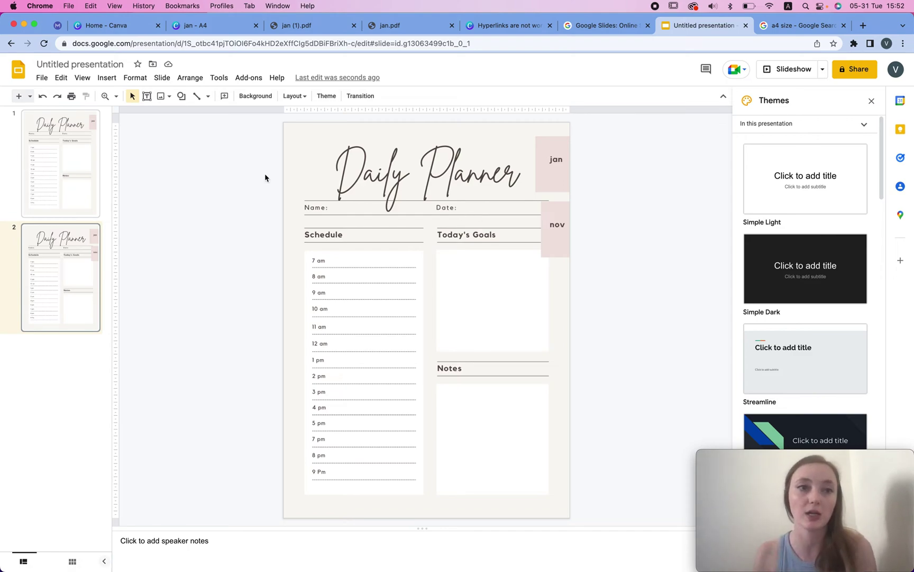
click(55, 142)
Delete slide 1's planner picture and set jan/1.png as its background image
click(422, 265)
key(BackSpace)
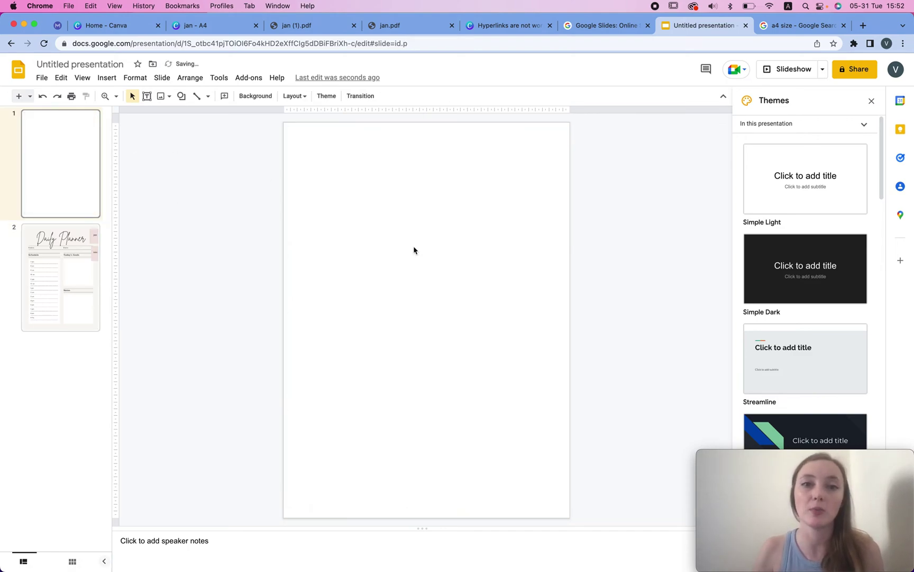
click(255, 96)
click(511, 311)
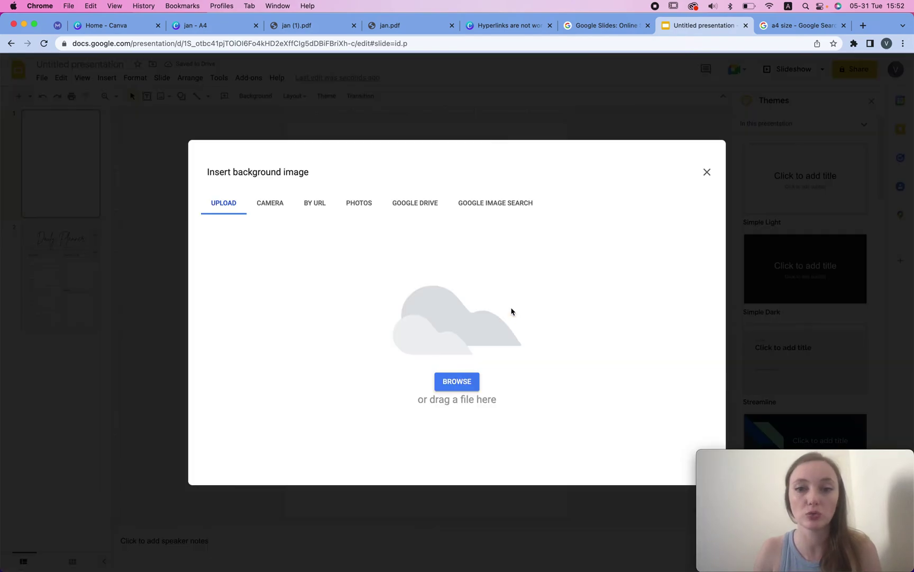
click(476, 381)
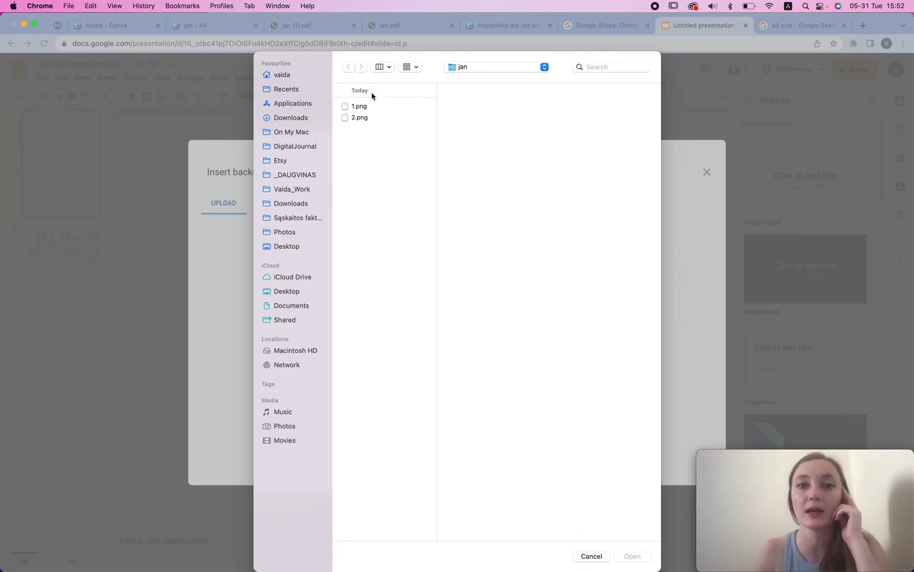
click(377, 107)
double_click(388, 108)
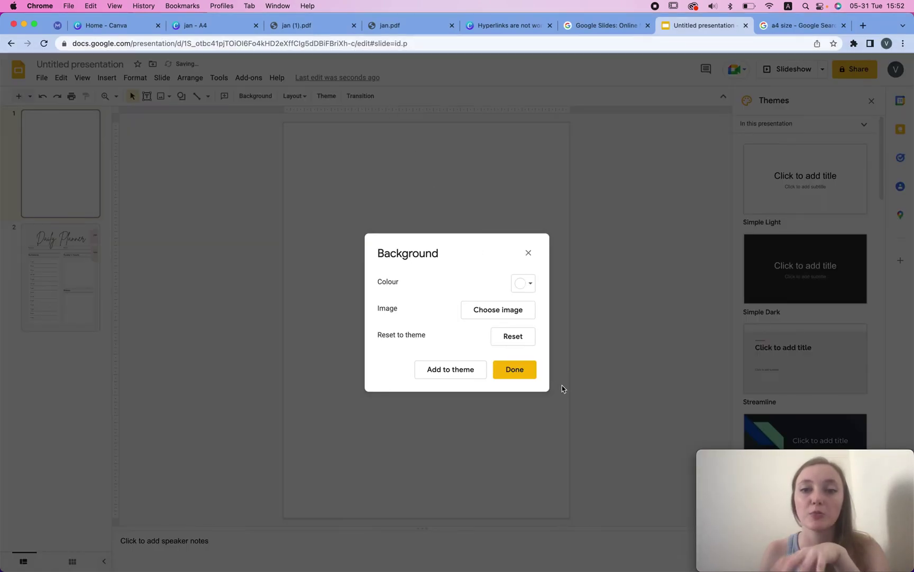
click(513, 370)
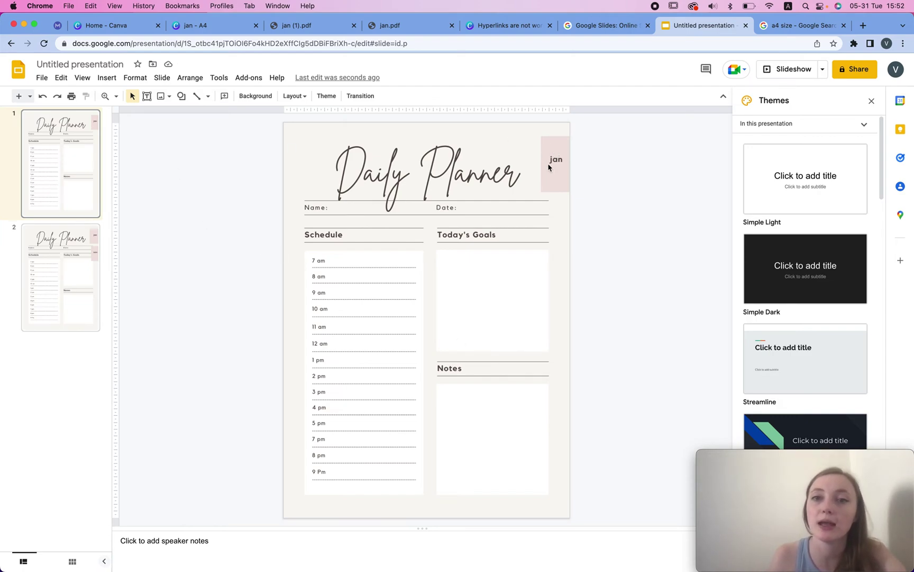
Draw a rectangle over the jan tab with transparent border and fill
click(181, 96)
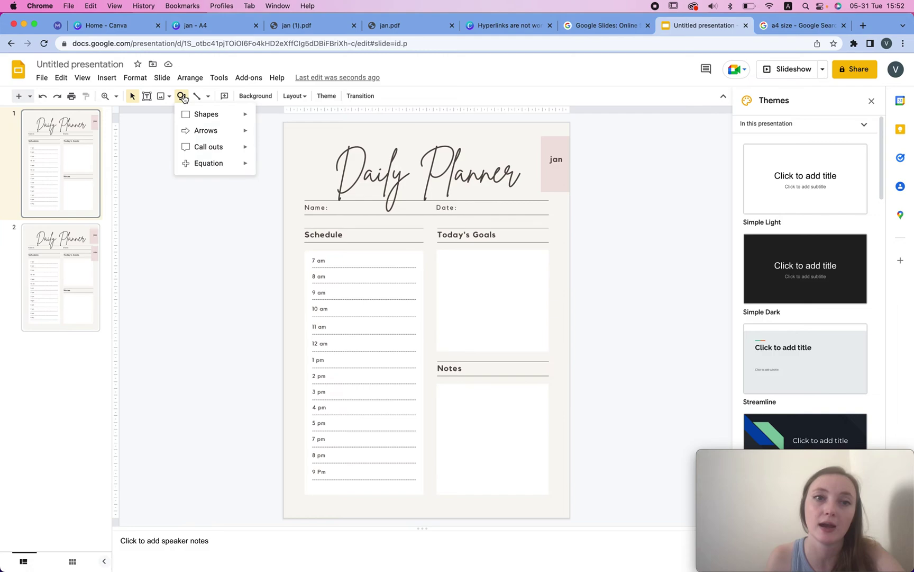
mouse_move(204, 115)
click(267, 118)
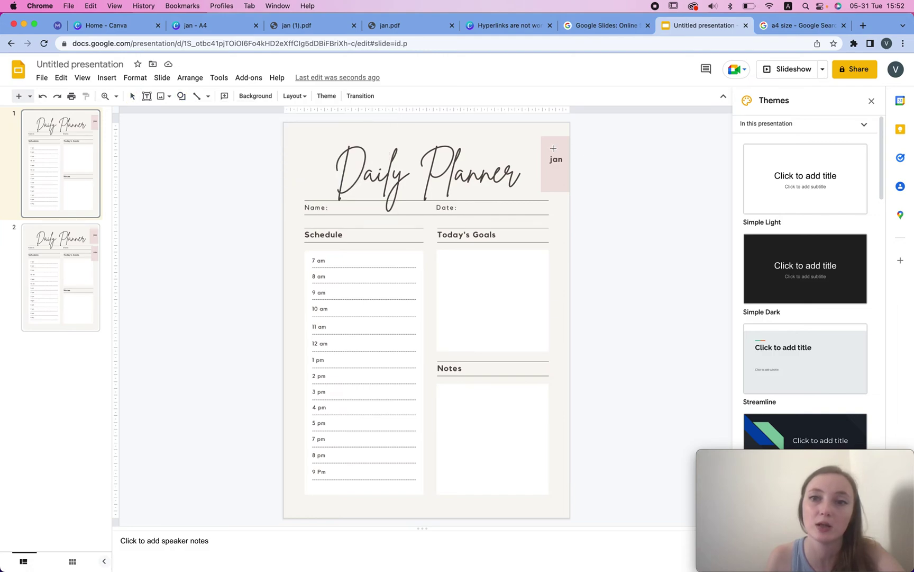
mouse_move(541, 136)
mouse_down()
mouse_move(576, 179)
mouse_move(572, 193)
mouse_up()
click(240, 95)
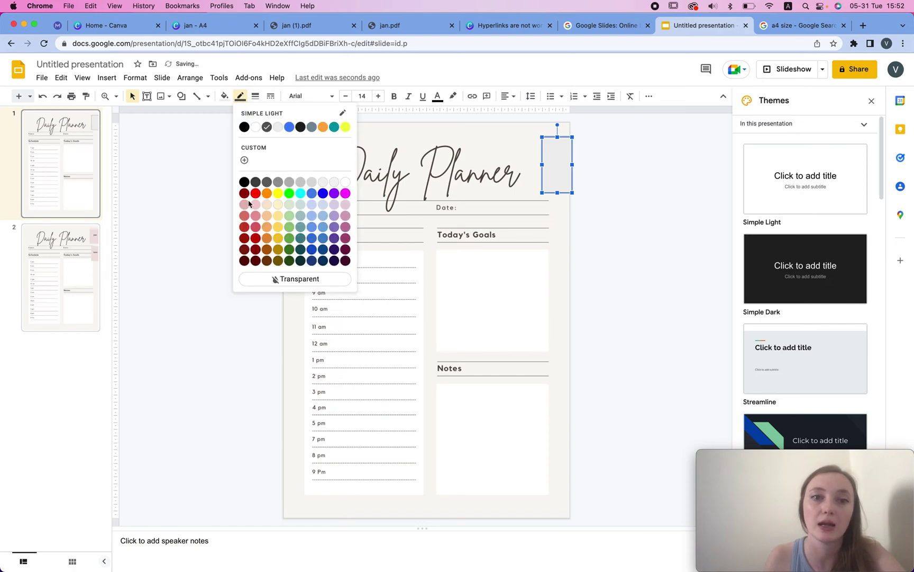
click(274, 277)
click(224, 95)
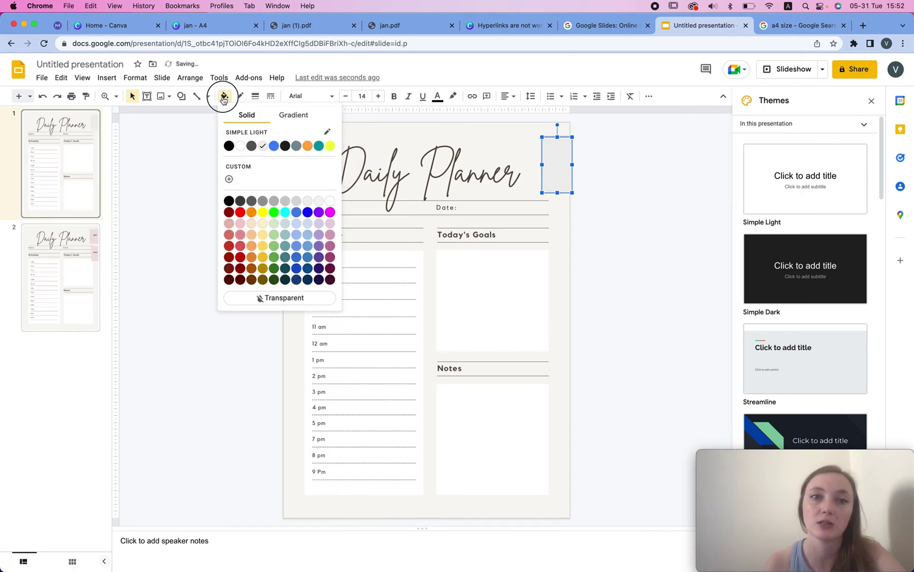
click(239, 299)
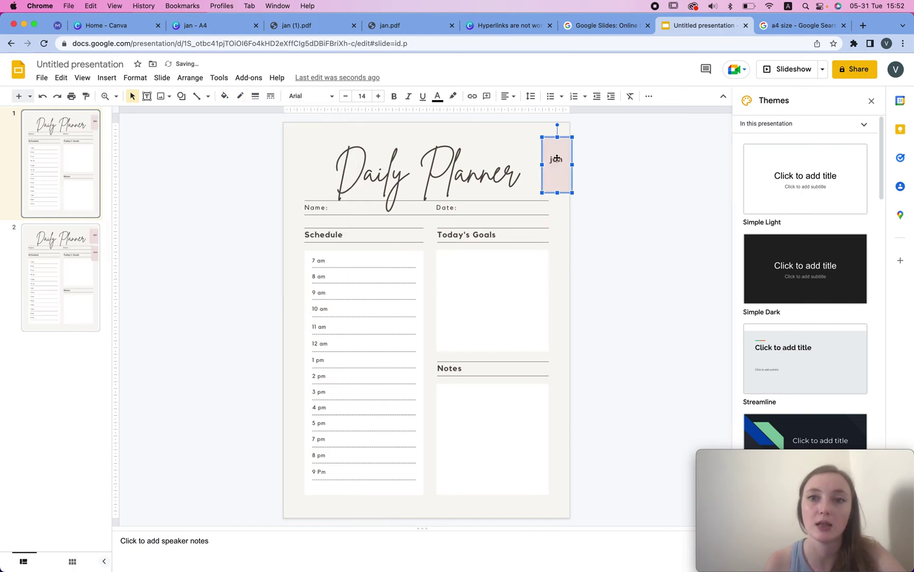
Link the transparent jan rectangle to Slide 2
right_click(560, 155)
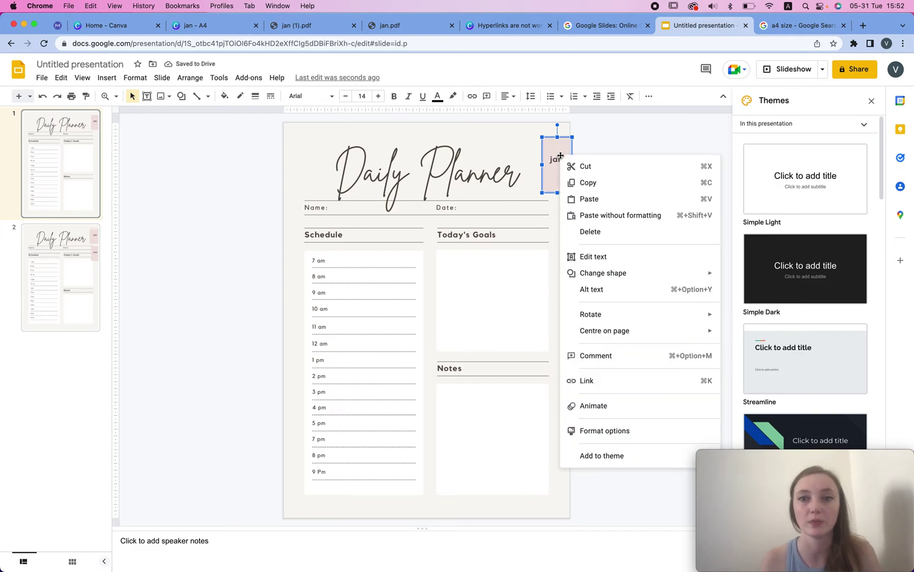
click(710, 381)
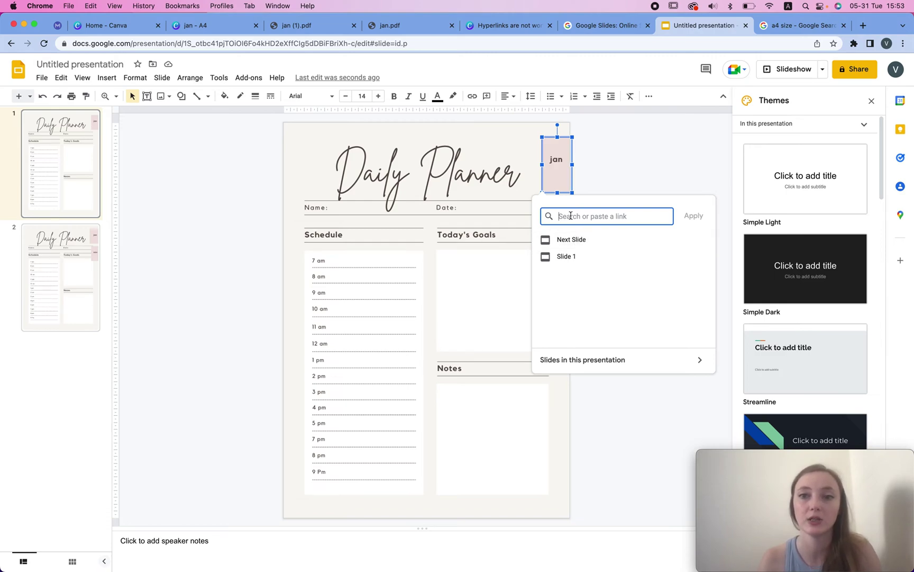
text(slide 21)
key(BackSpace)
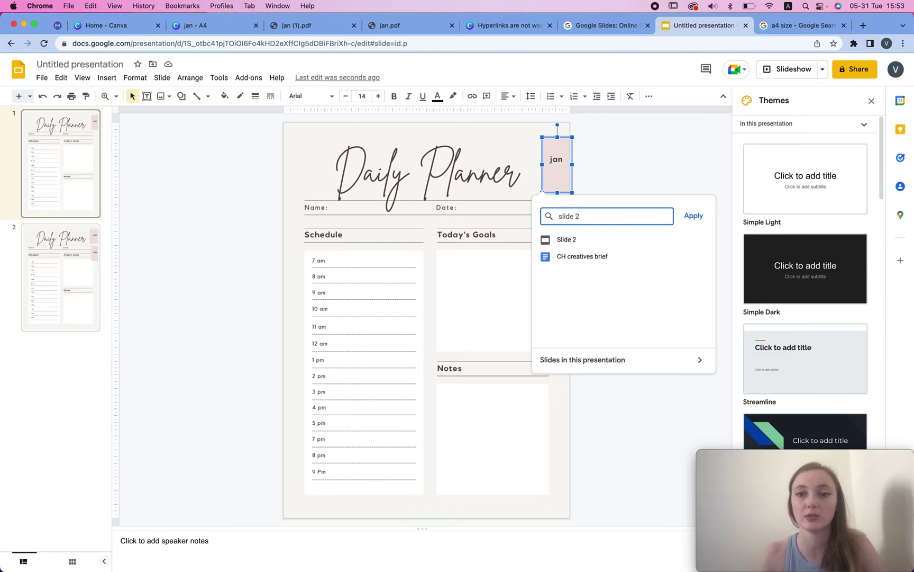
click(566, 238)
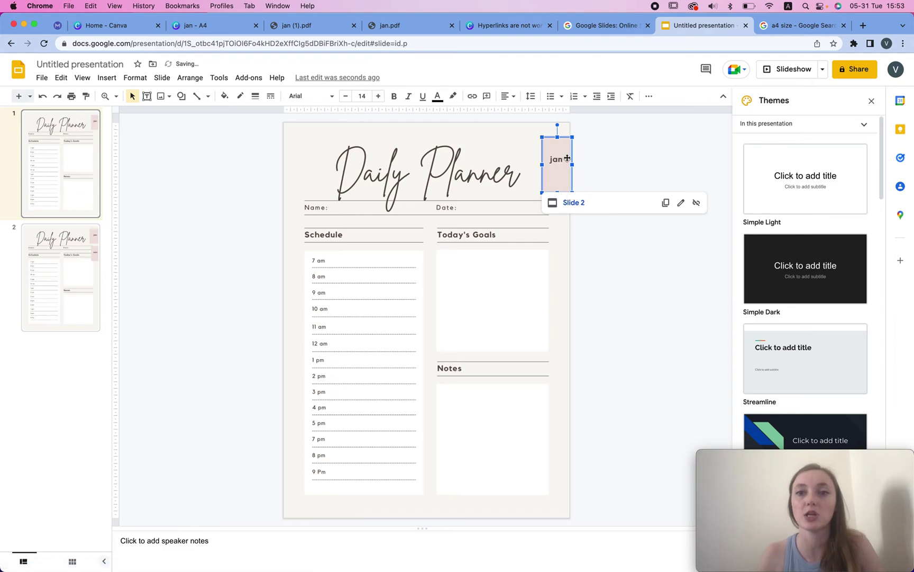
click(644, 165)
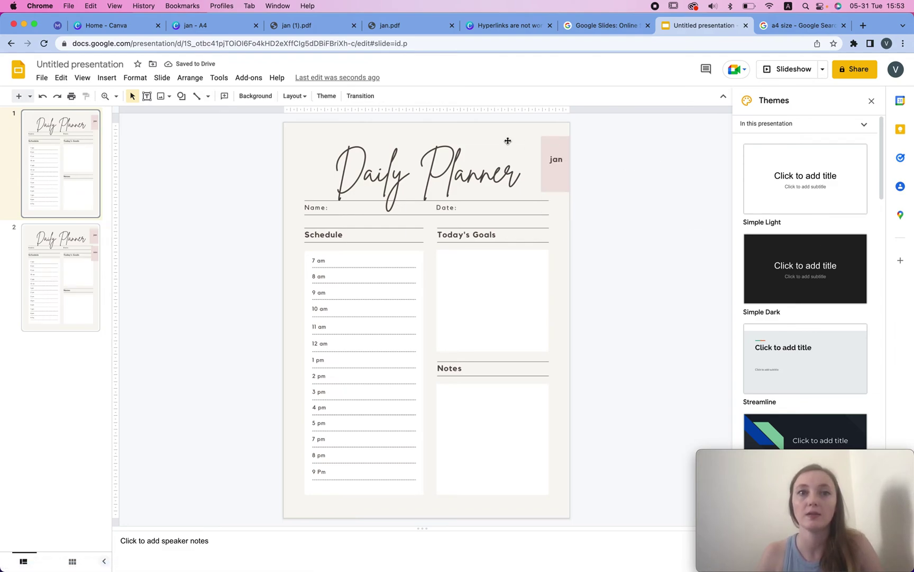
Rename the presentation from Untitled presentation to 'Daily planner'
click(114, 65)
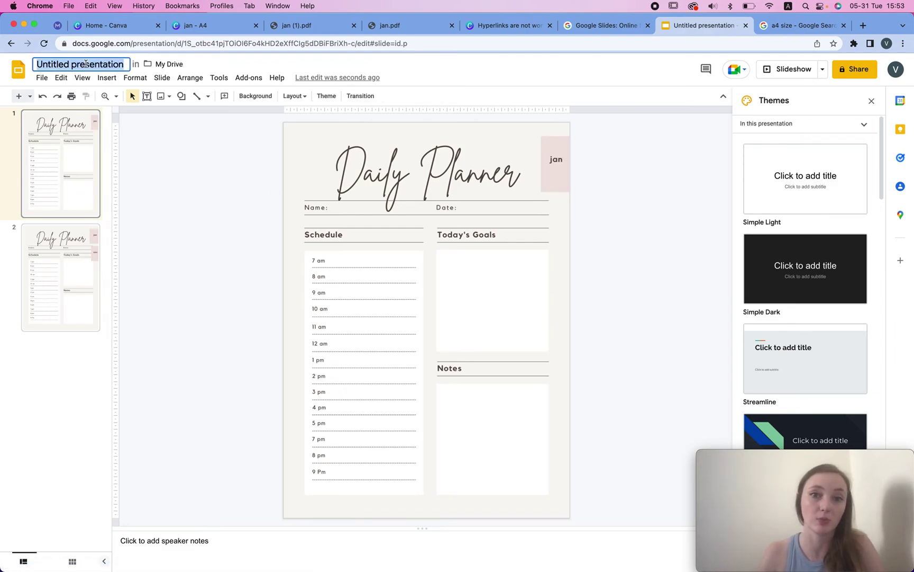
text(Daily planner)
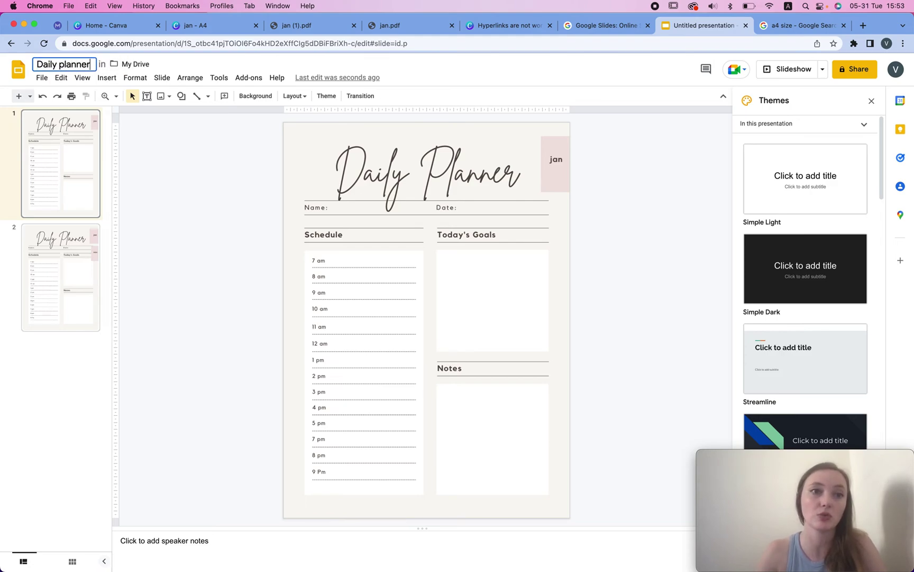
click(45, 80)
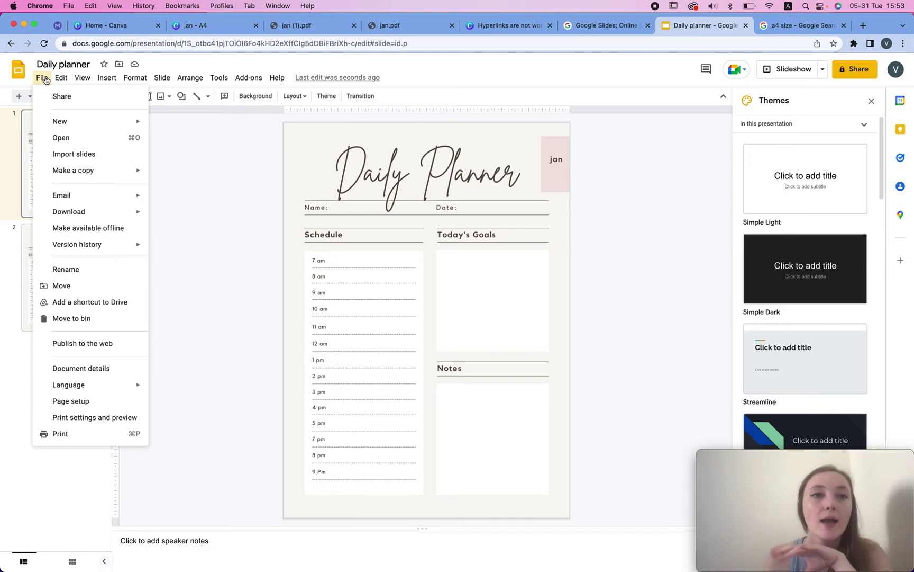
click(263, 144)
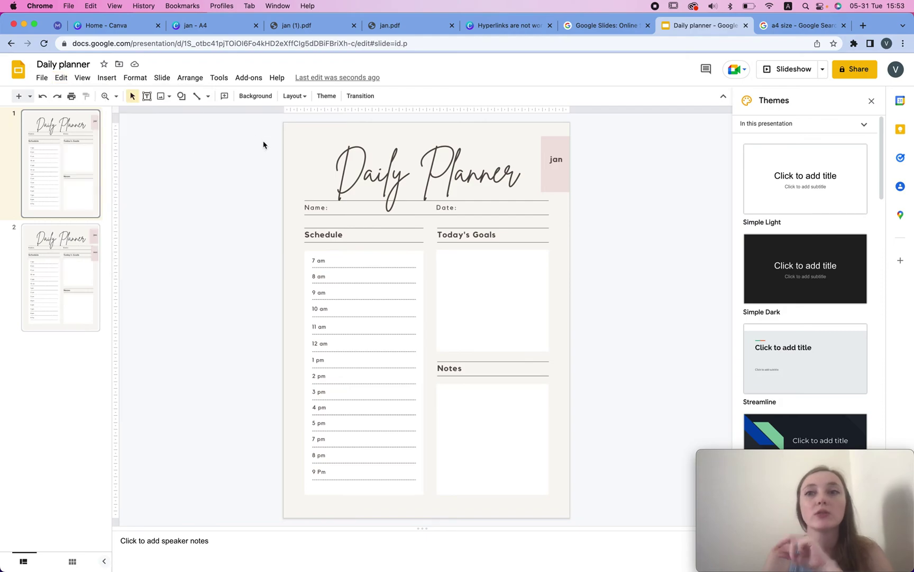
Search 'google slides max slides number' and highlight the 200 slides answer
click(862, 27)
text(google slid)
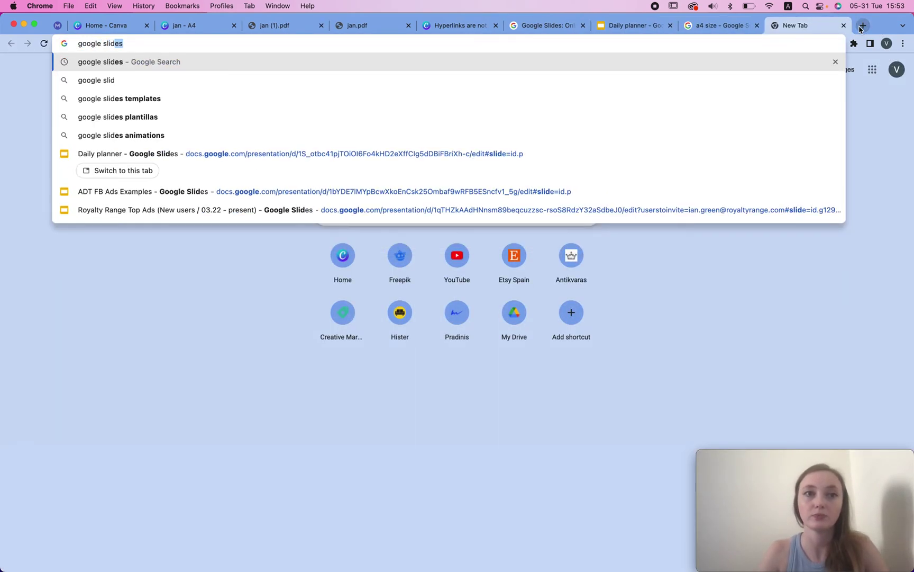
text(es max sl)
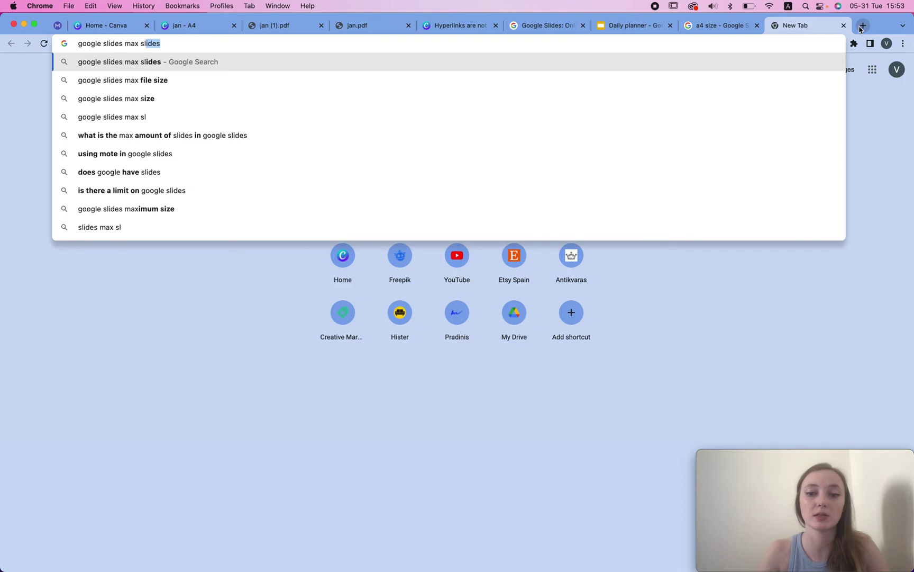
text(ides number)
key(Return)
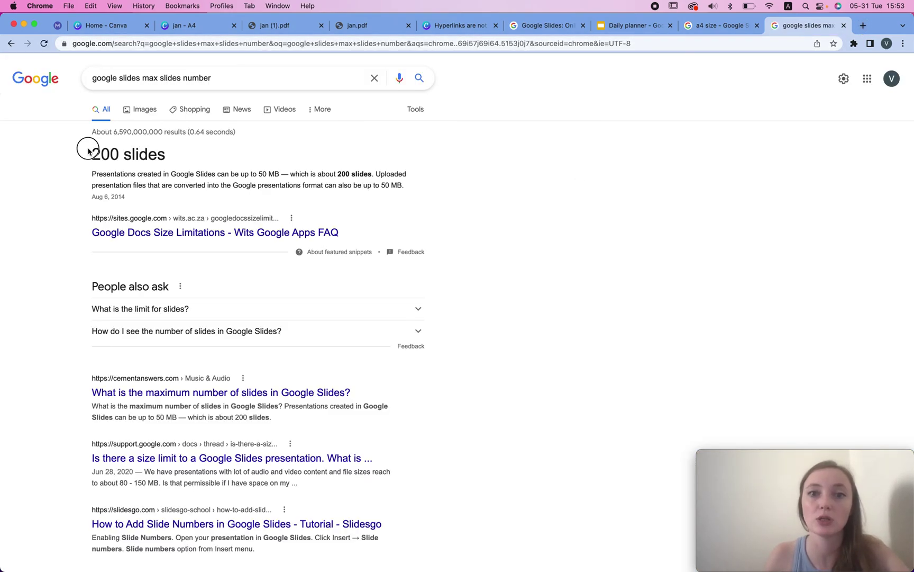
drag(88, 151, 401, 156)
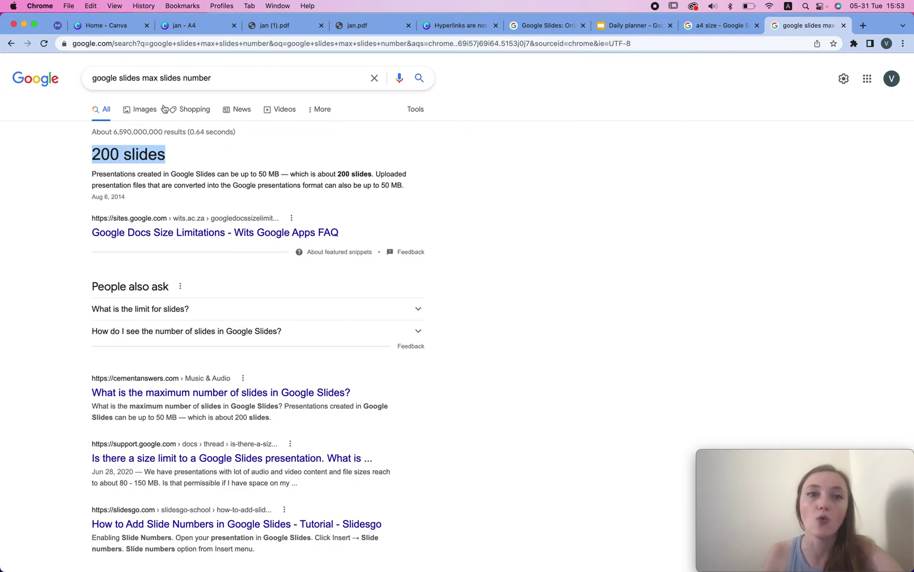
Search 'keynote max slides number' and mark the 150+ slides figure
drag(140, 79, 38, 79)
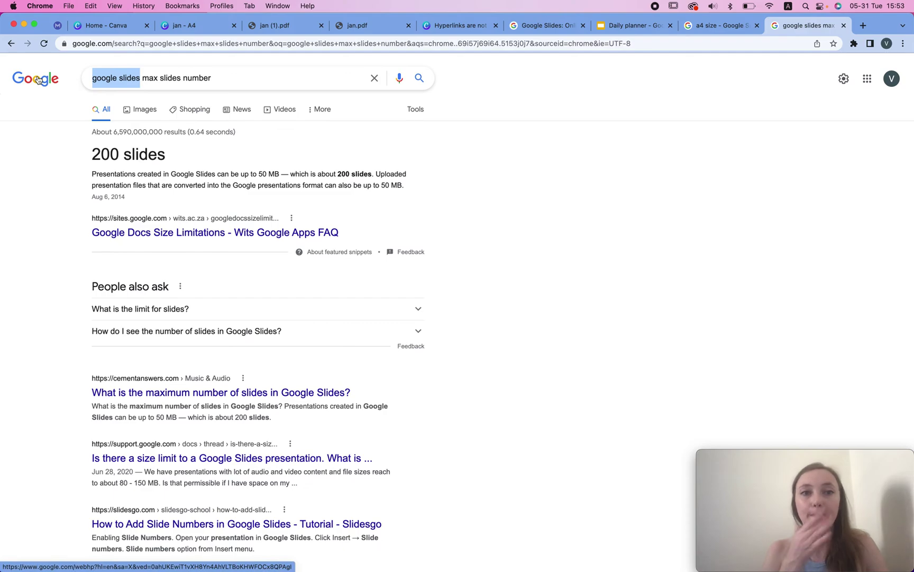
text(keynote)
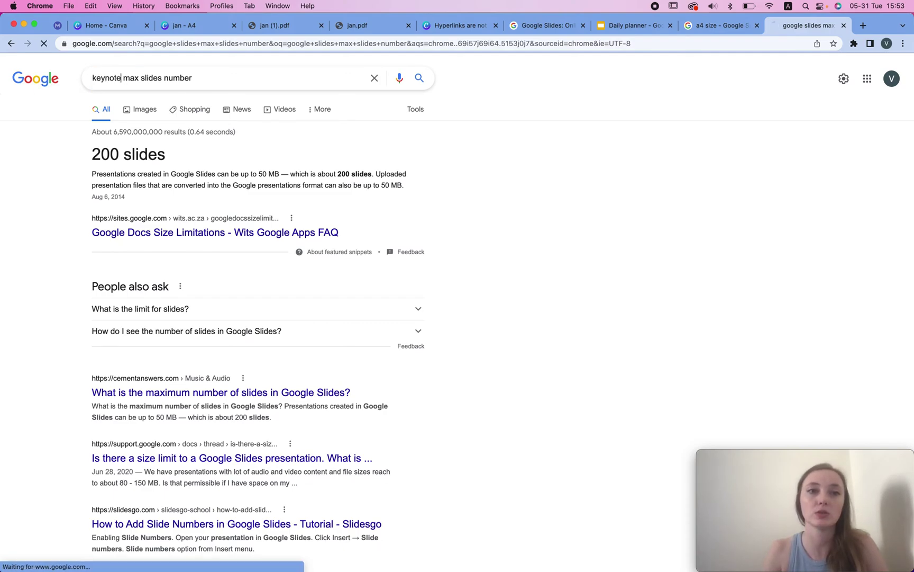
key(Return)
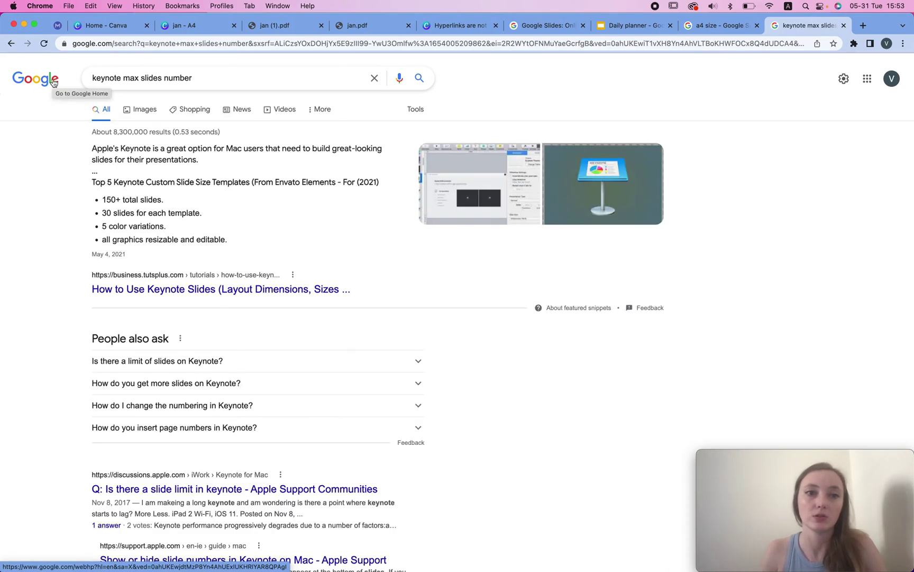
drag(91, 199, 140, 199)
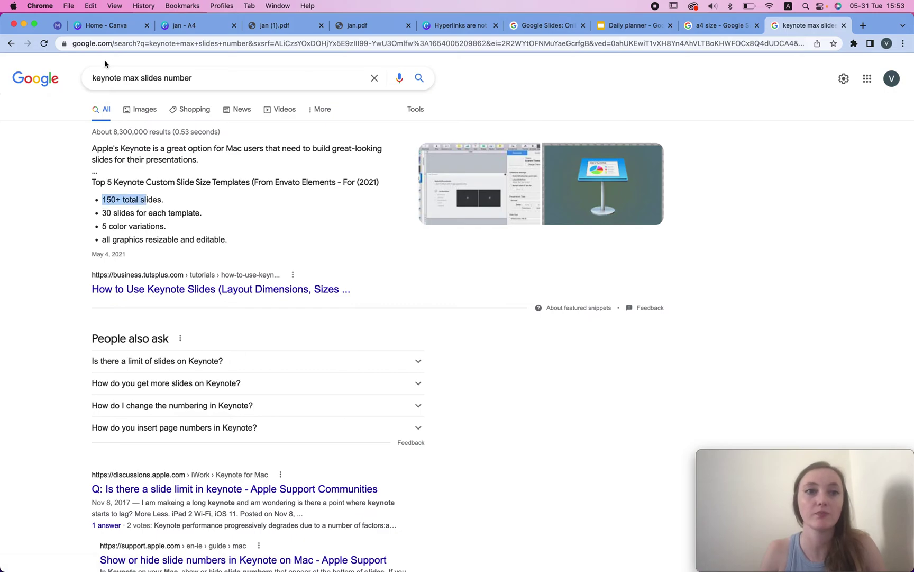
Search 'powerpoint max slides number' and mark the no slide limit answer
double_click(109, 78)
text(power point)
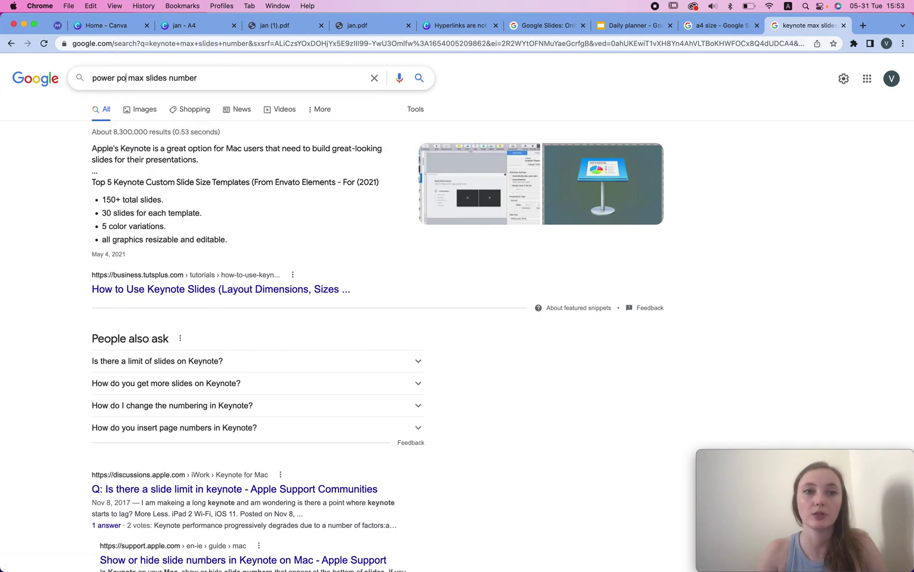
key(Return)
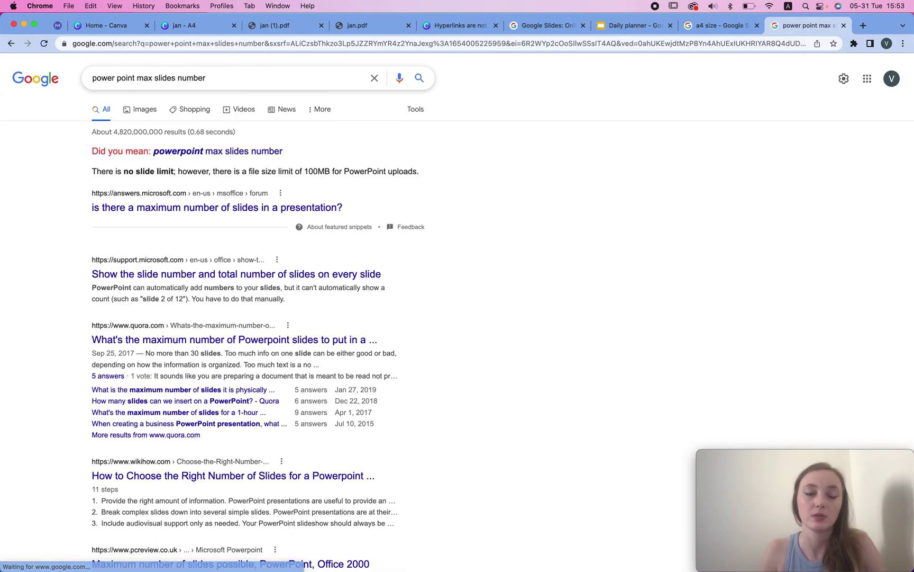
click(179, 152)
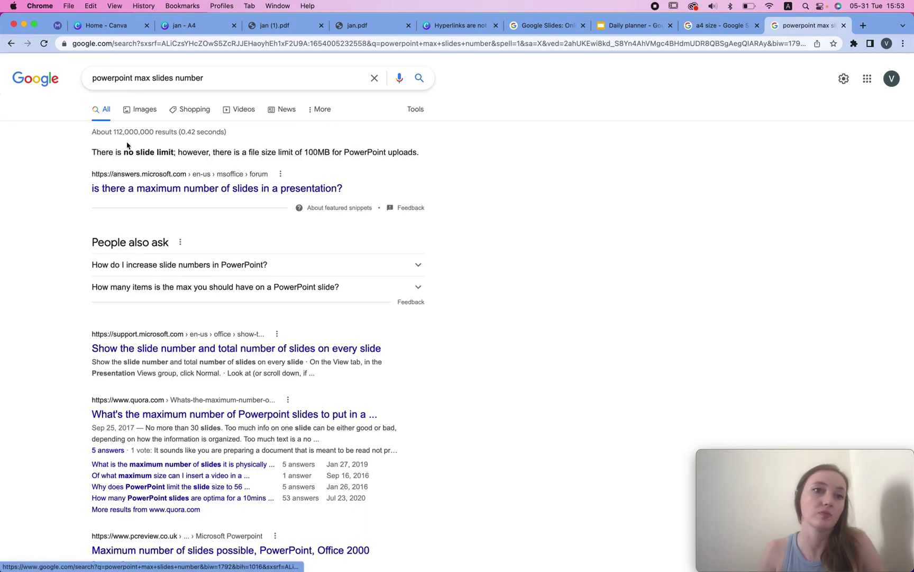
drag(93, 152, 226, 153)
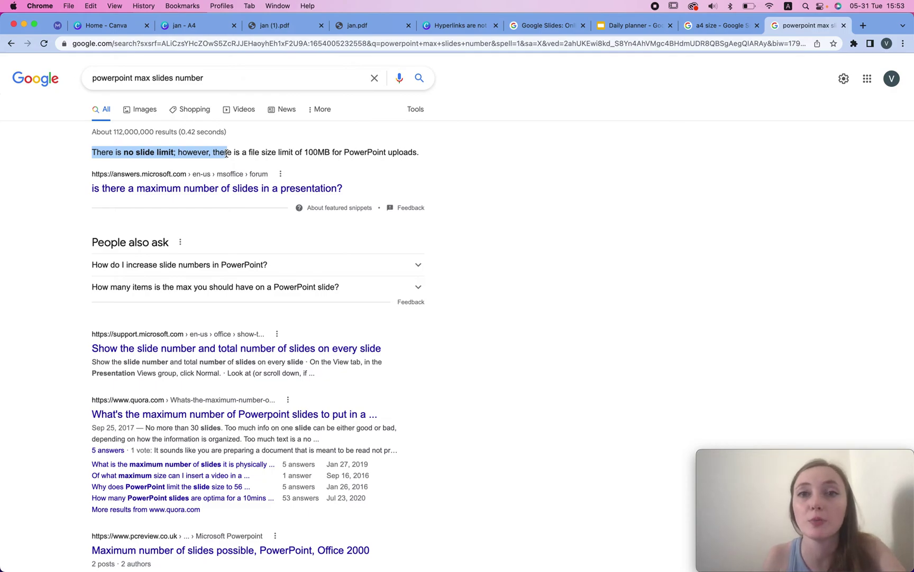
click(94, 77)
Search Google for 'free powerpoint download mac'
text(free)
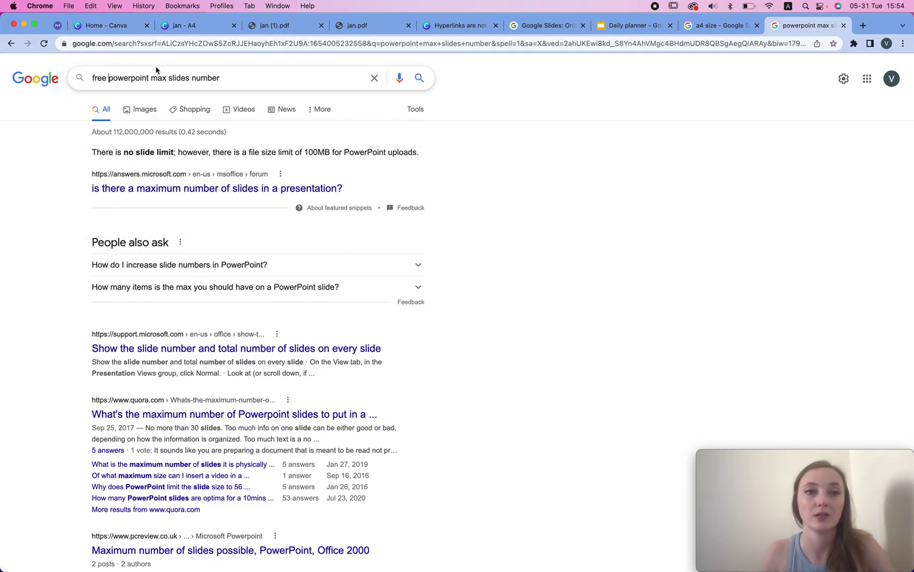
drag(151, 78, 373, 79)
key(BackSpace)
key(Return)
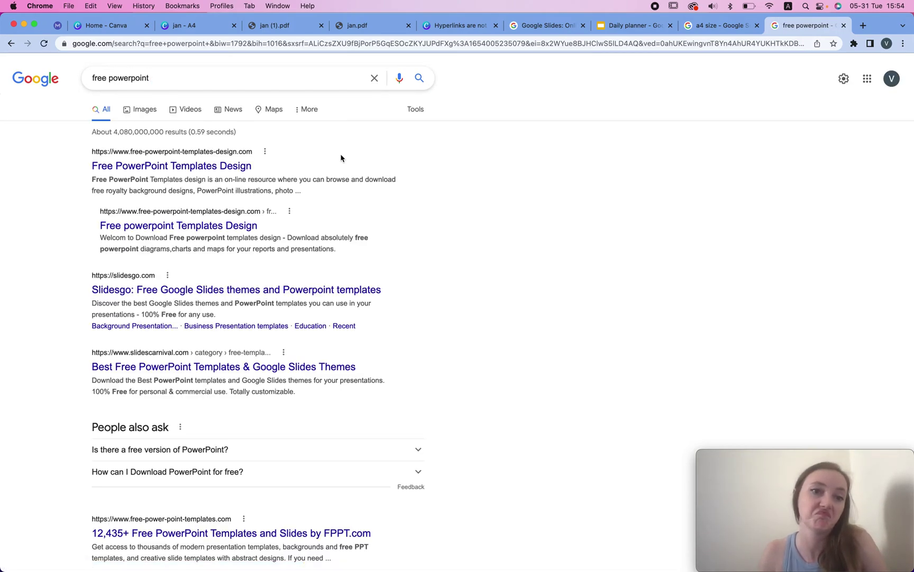
click(242, 84)
text(powerpo)
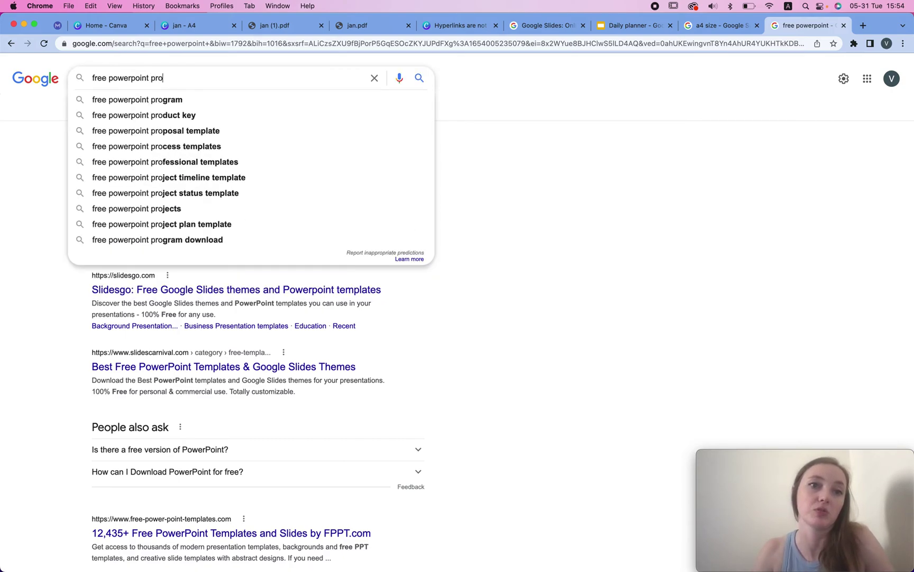
key(BackSpace)
key(BackSpace)
key(BackSpace)
text(download)
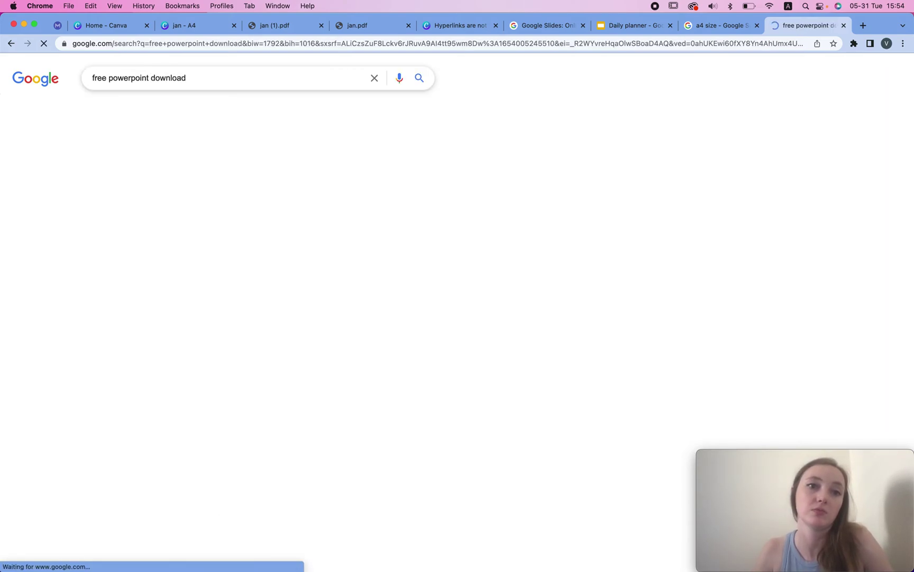
click(214, 78)
text(a)
key(BackSpace)
text(mac)
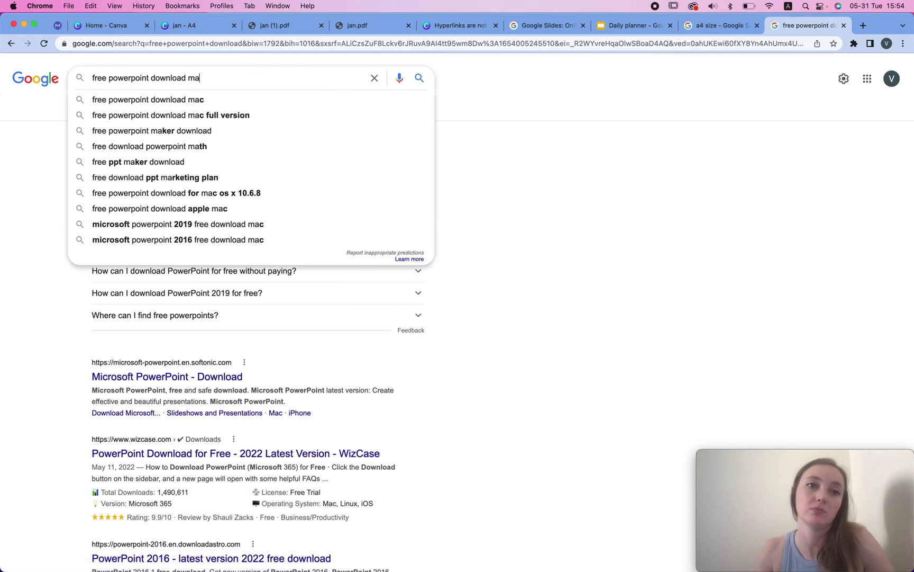
key(Return)
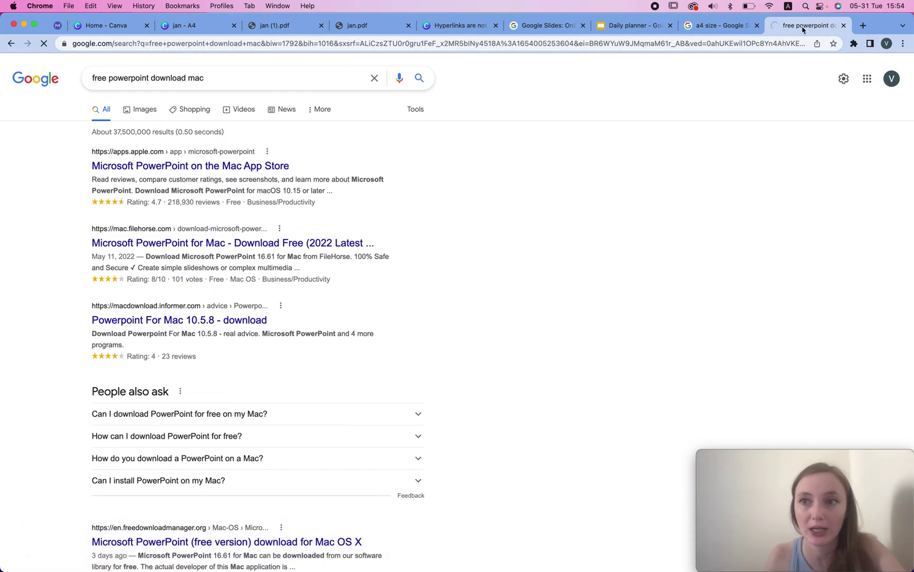
Switch to GoodNotes and dismiss its usage survey prompt
mouse_move(640, 553)
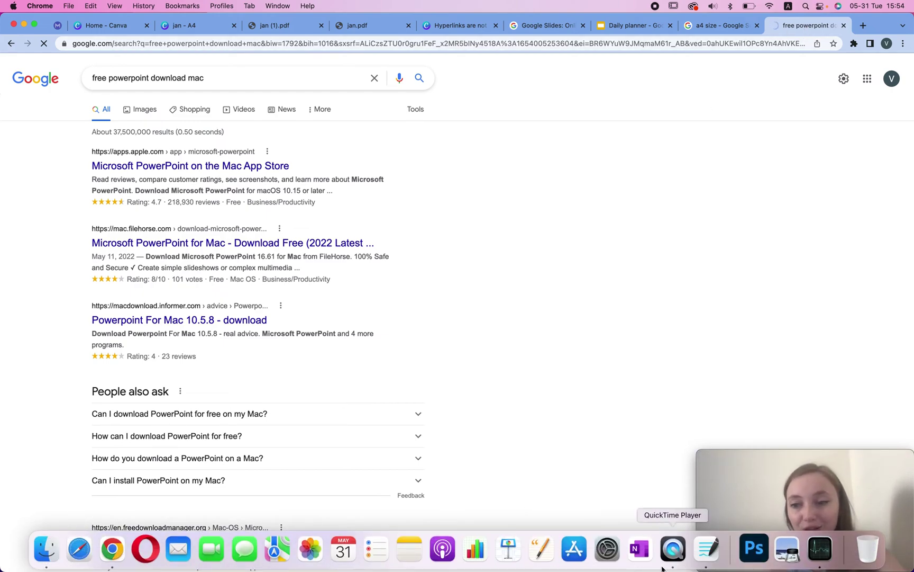
click(706, 554)
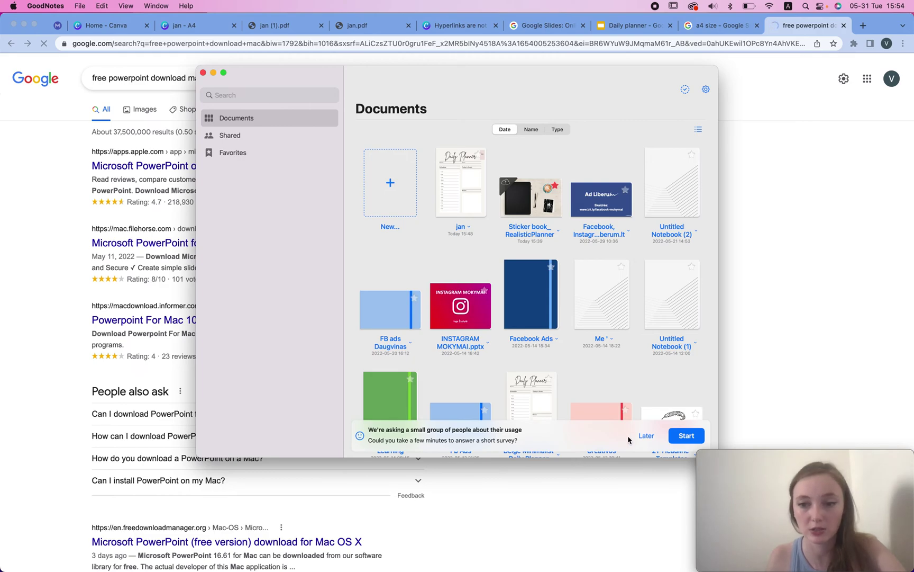
click(644, 435)
Start a file import in GoodNotes and browse the Downloads folder
click(391, 183)
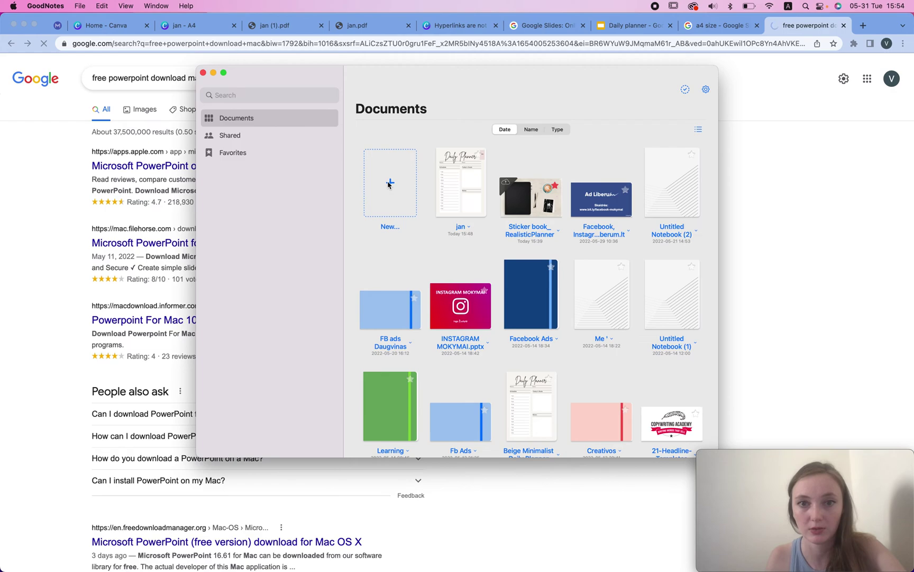
click(387, 313)
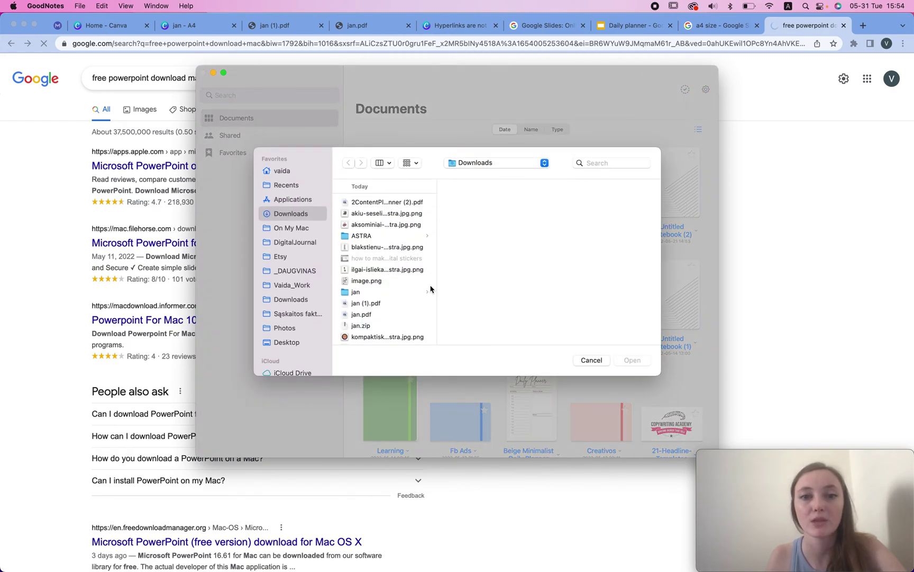
scroll(430, 288, down, 5)
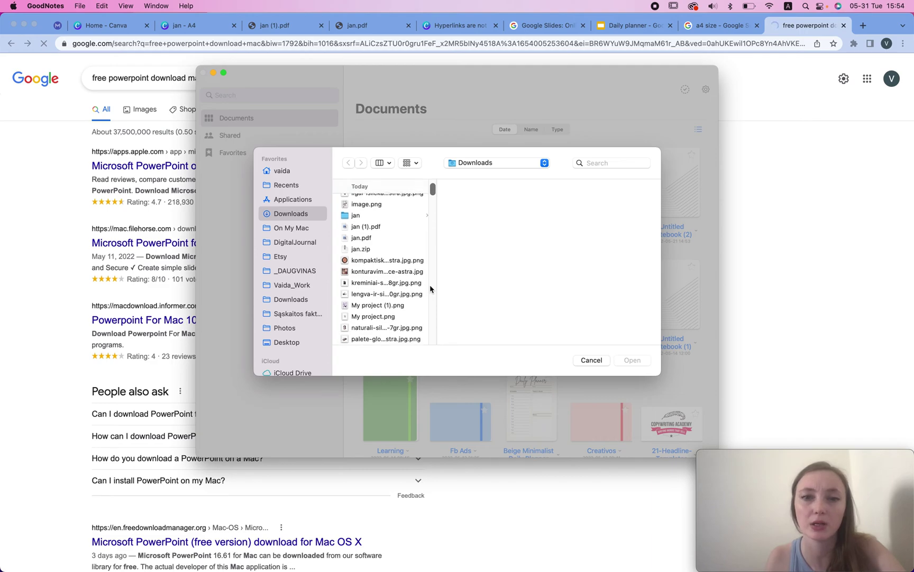
click(430, 289)
text(daug)
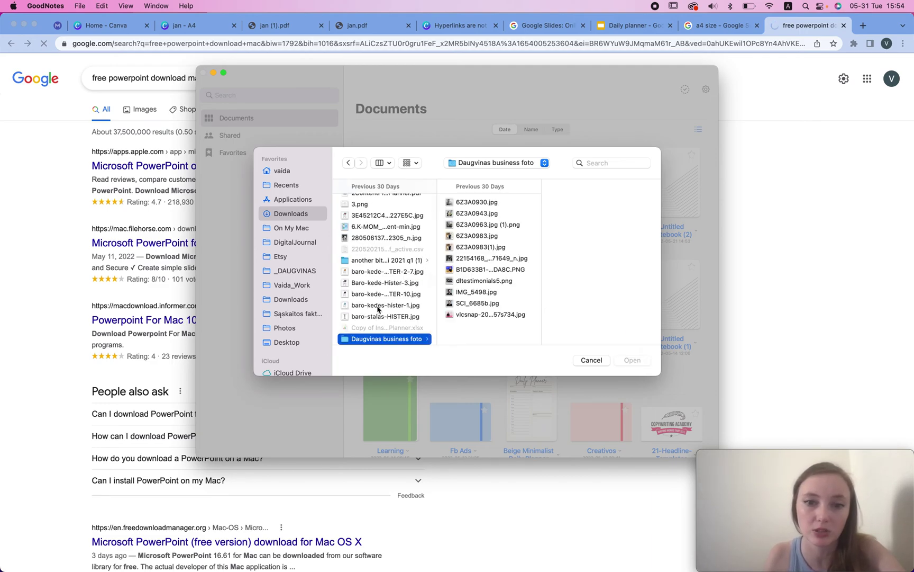
scroll(378, 310, down, 3)
scroll(377, 275, up, 10)
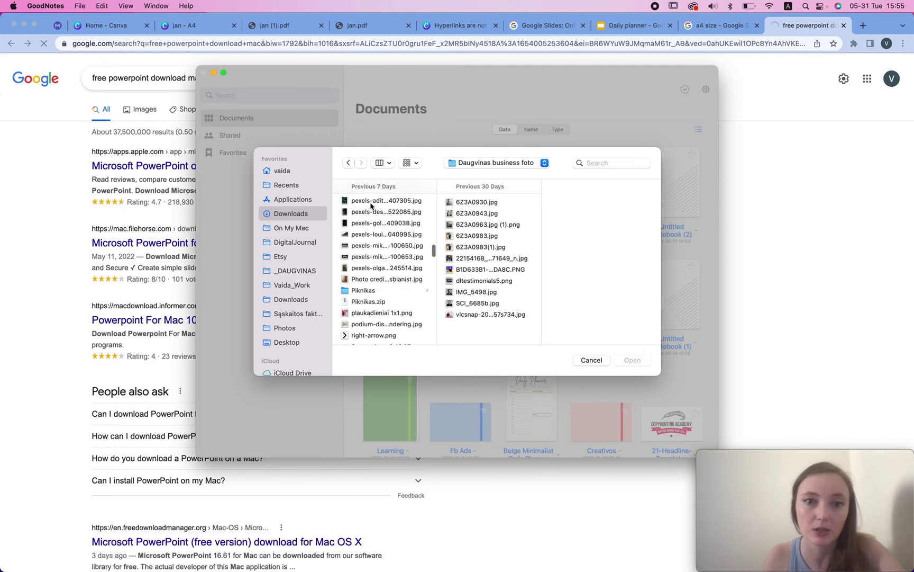
scroll(371, 206, up, 5)
scroll(385, 311, up, 10)
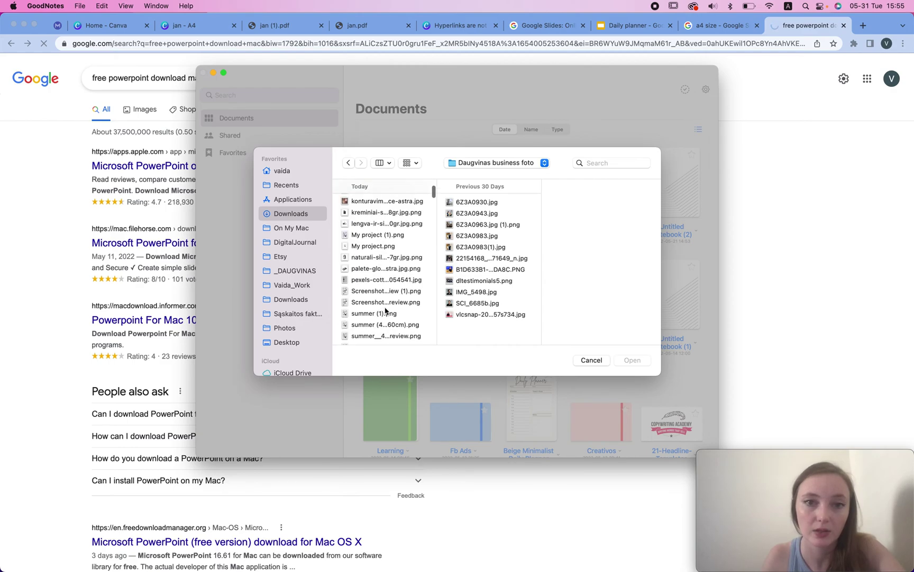
scroll(385, 300, down, 6)
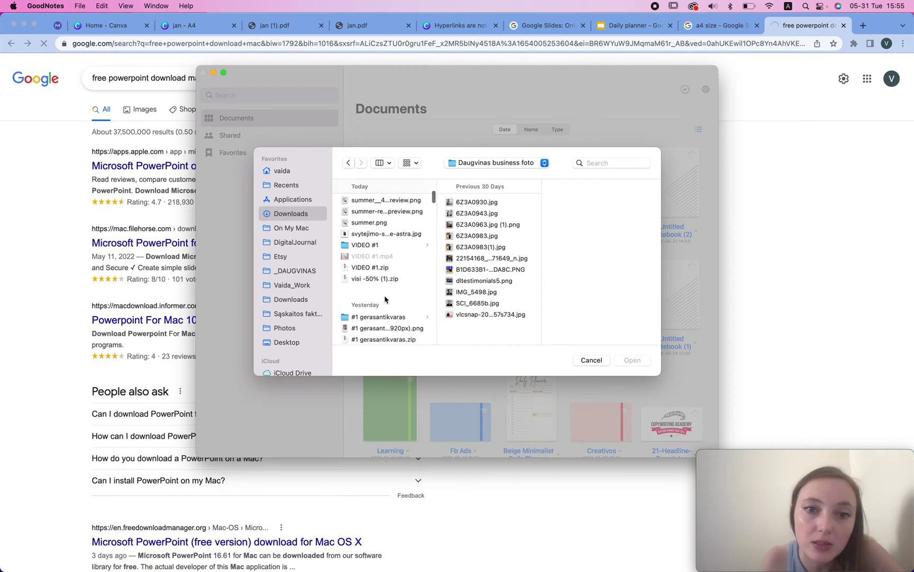
scroll(385, 300, up, 8)
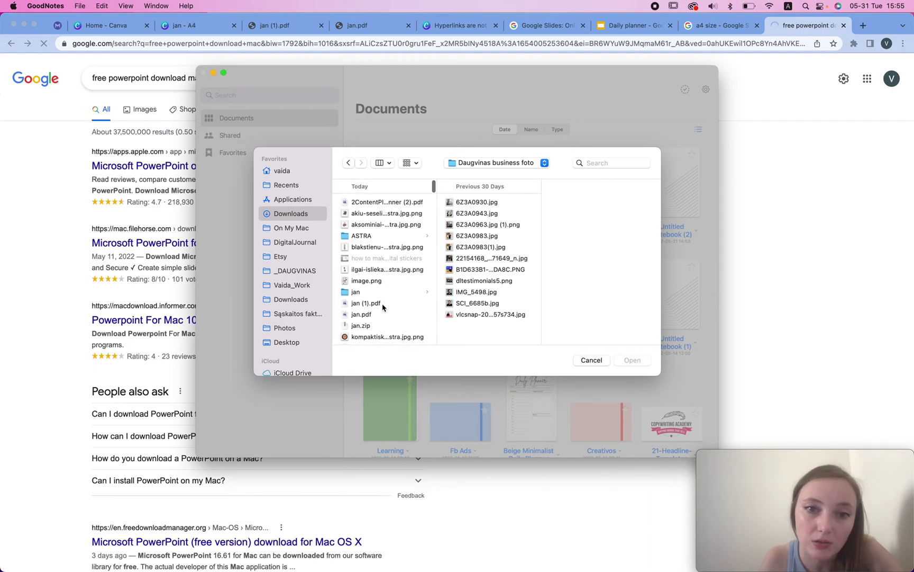
scroll(393, 312, down, 4)
Download the Daily planner deck as a PDF, then bring GoodNotes forward
click(637, 25)
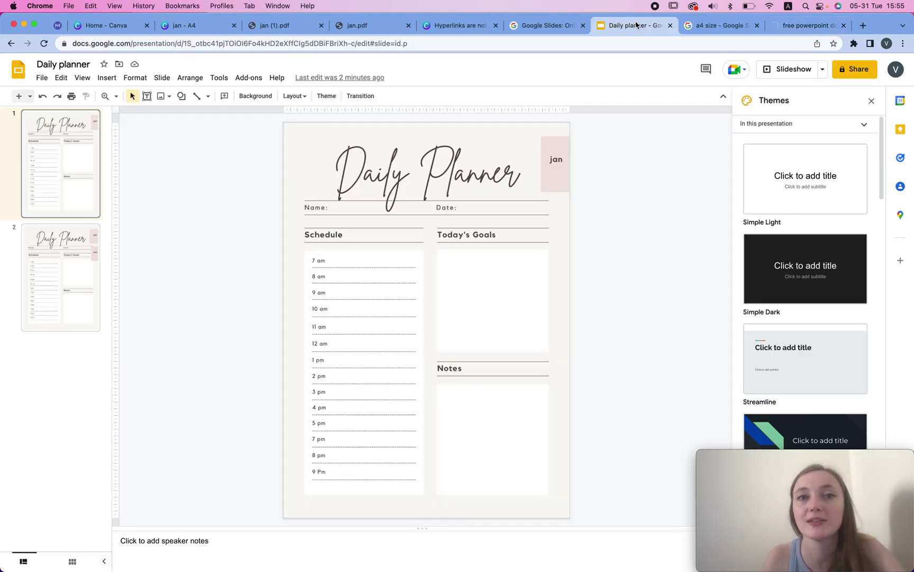
click(42, 77)
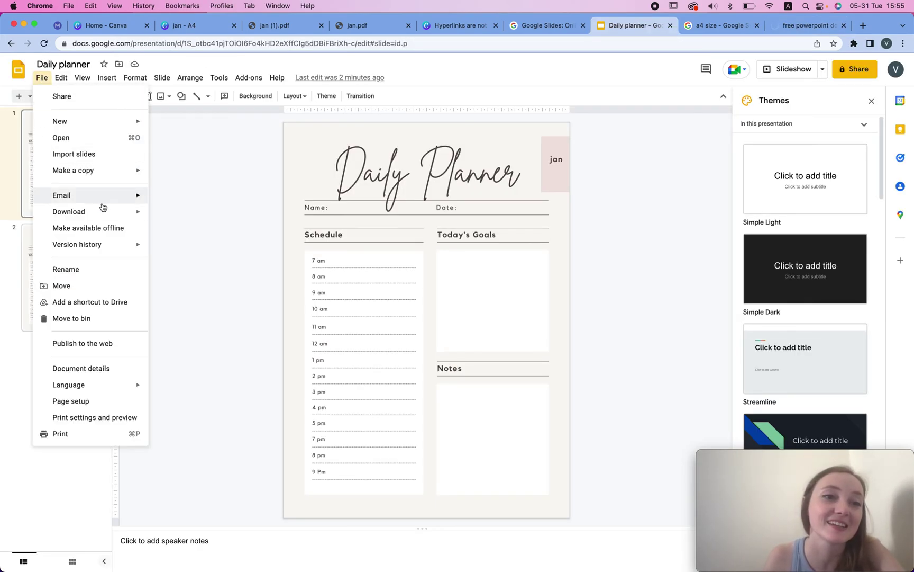
mouse_move(104, 211)
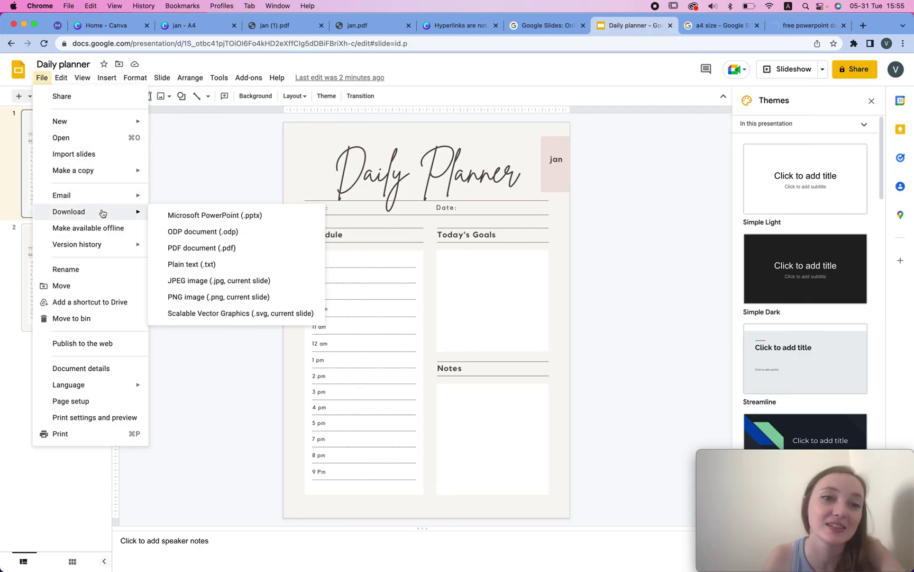
click(198, 252)
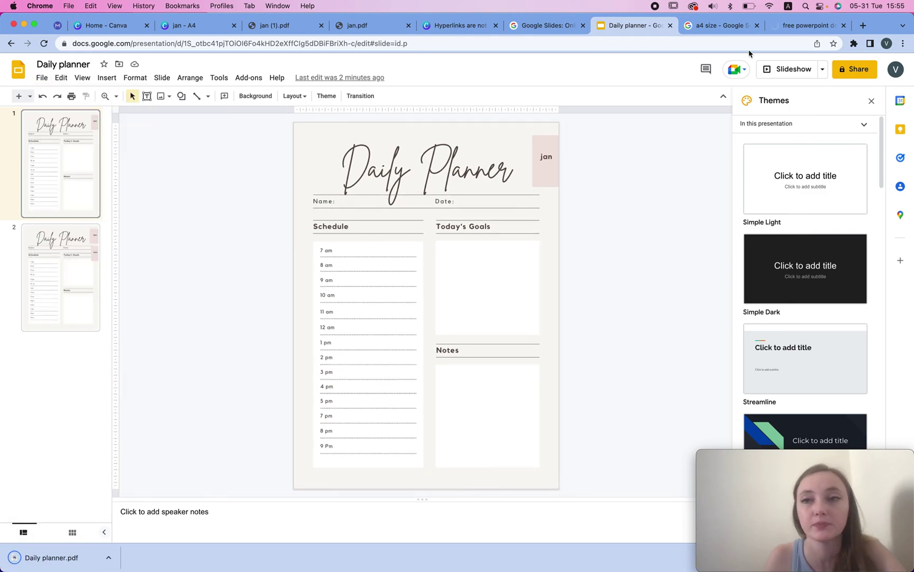
mouse_move(704, 569)
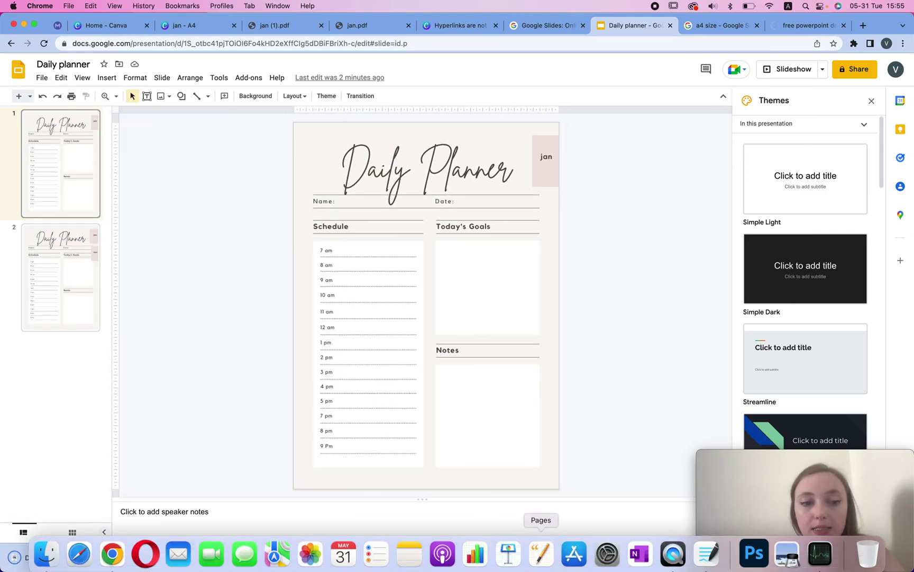
click(715, 545)
Try dragging the Daily planner.pdf download from the browser into GoodNotes, then bring GoodNotes forward
scroll(377, 218, up, 10)
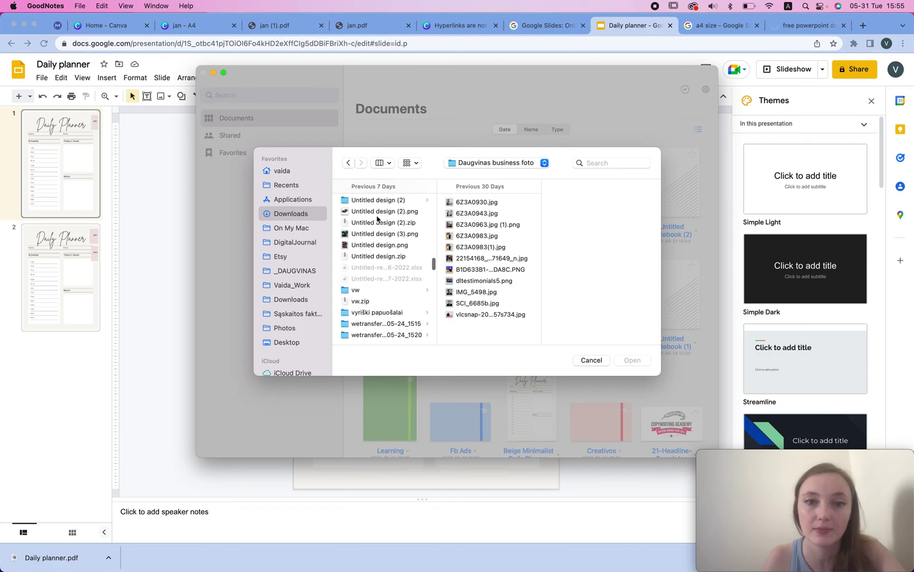
click(587, 360)
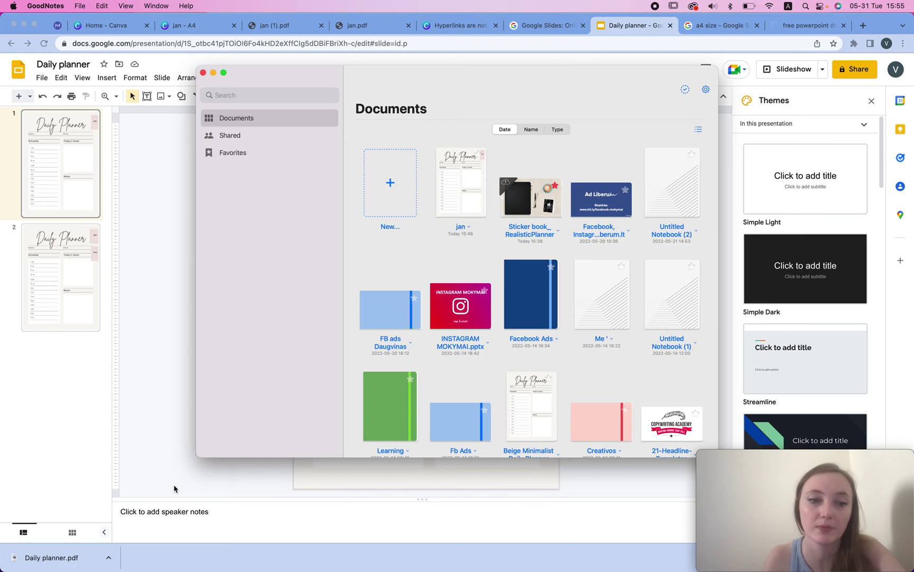
mouse_move(87, 558)
mouse_down()
mouse_move(378, 424)
mouse_move(73, 566)
mouse_up()
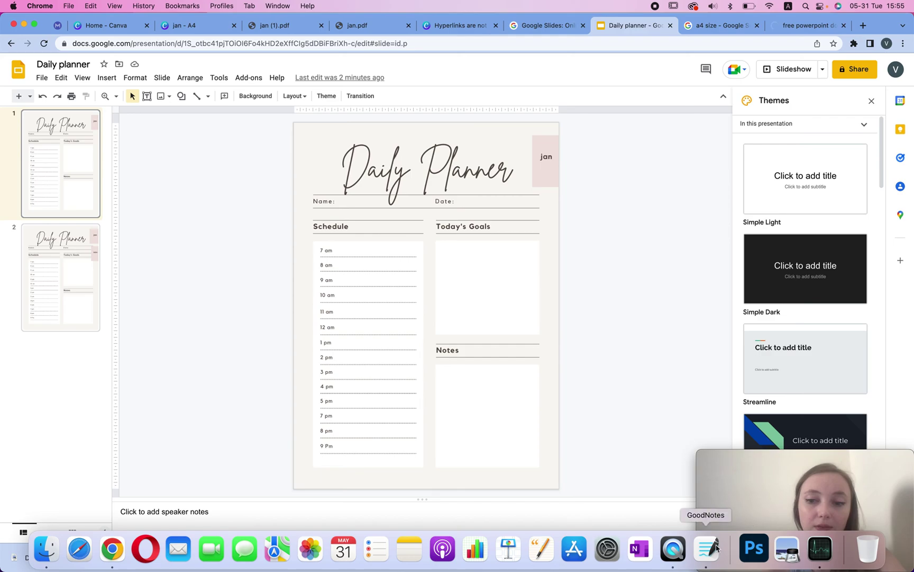
click(708, 550)
drag(39, 562, 88, 532)
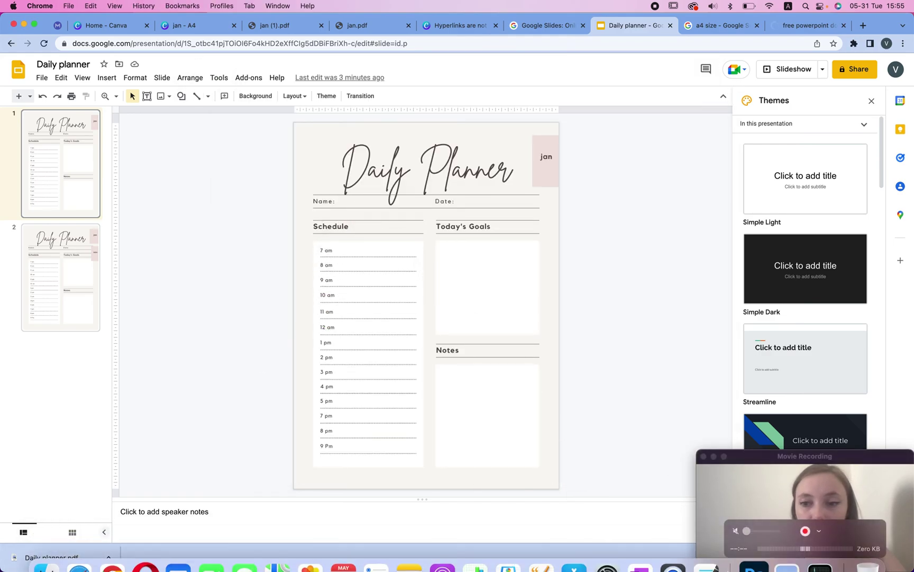
click(707, 551)
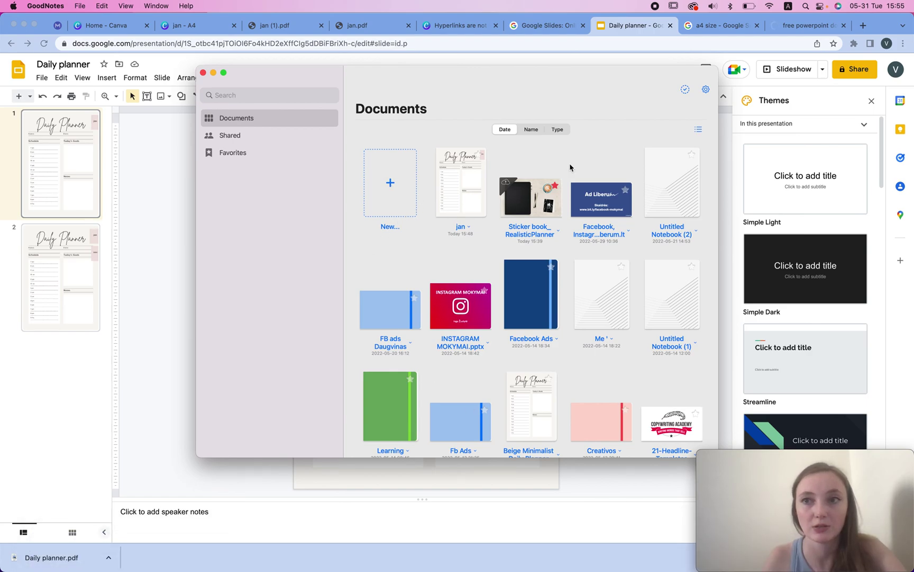
click(789, 29)
click(788, 27)
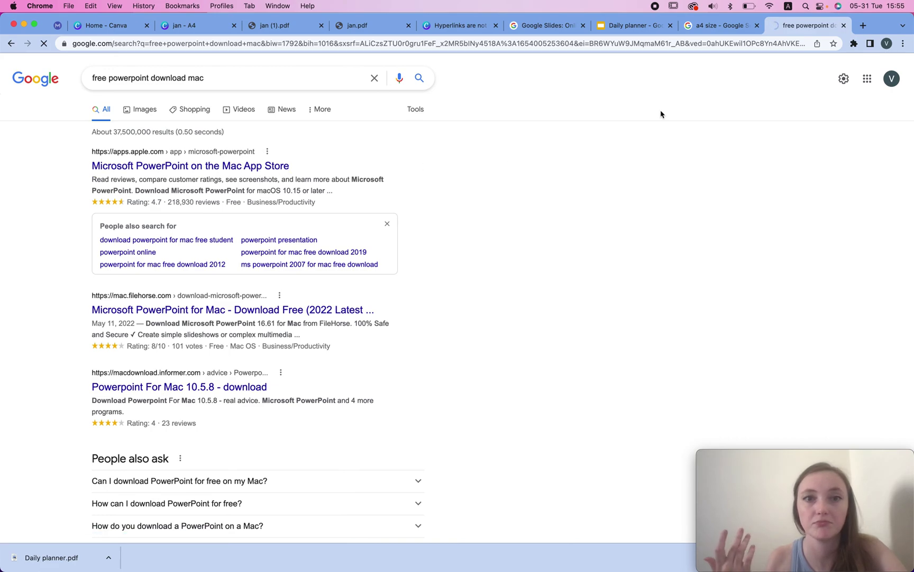
click(720, 28)
click(635, 25)
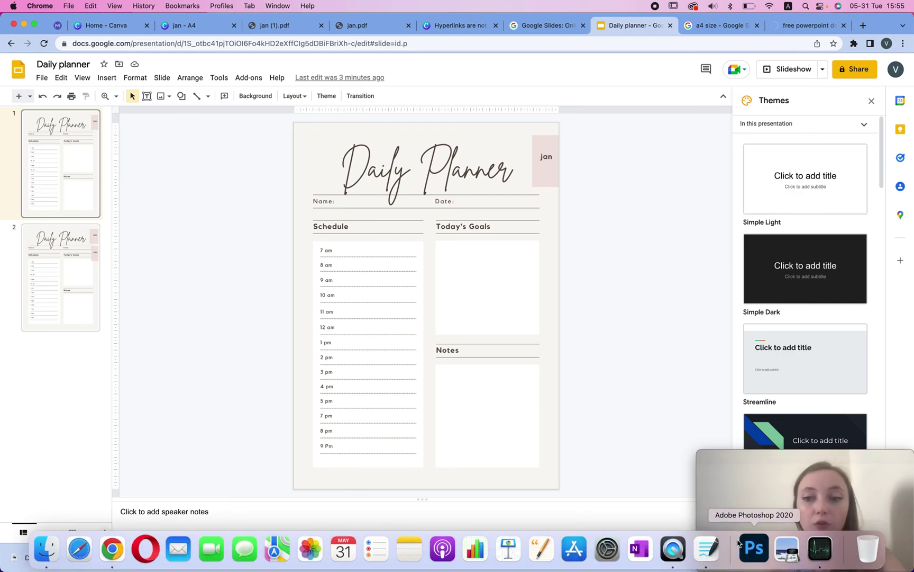
click(710, 547)
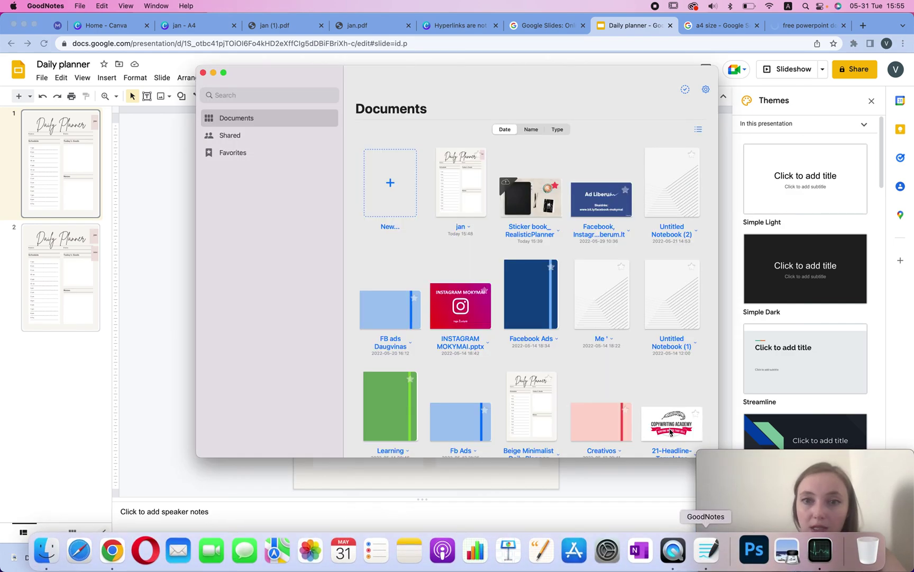
Import Daily planner.pdf from the Downloads folder through GoodNotes' New > Import
click(392, 184)
click(393, 185)
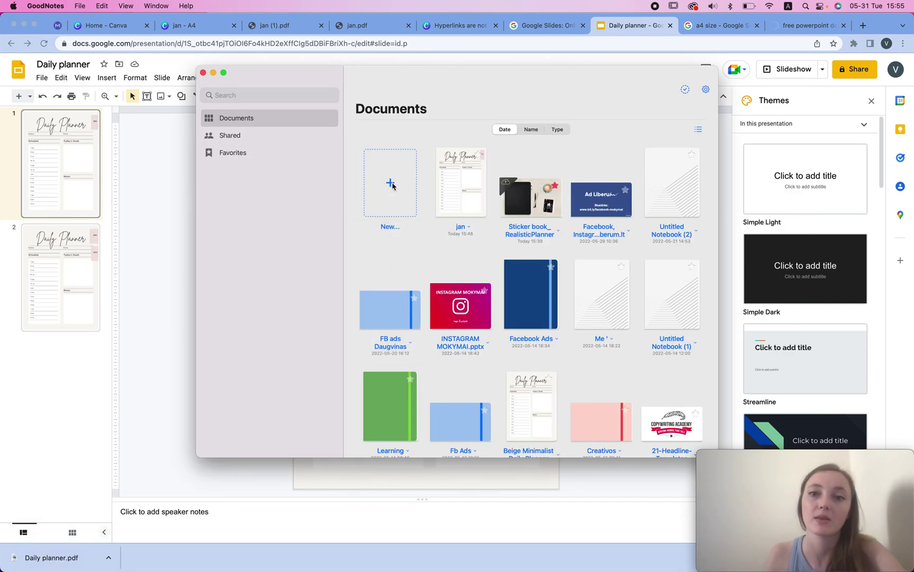
click(392, 184)
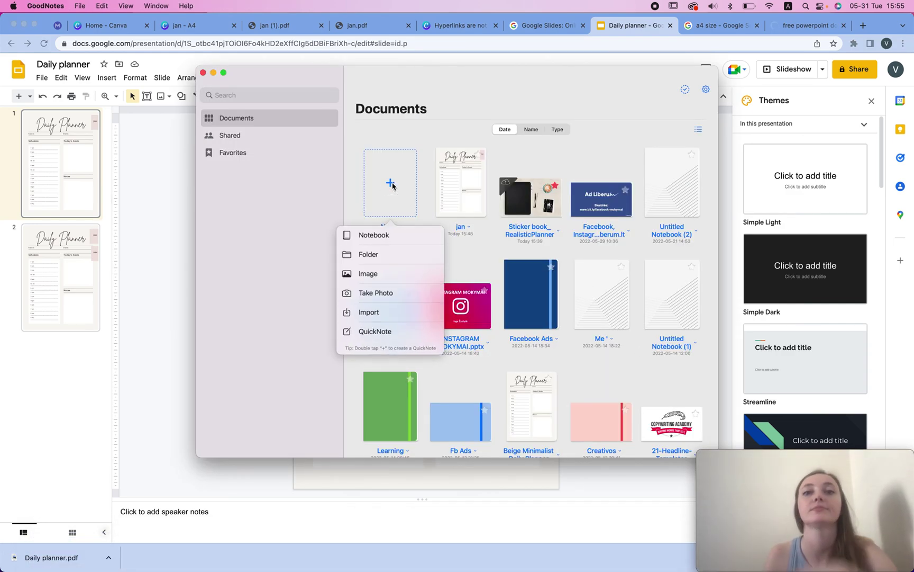
click(389, 315)
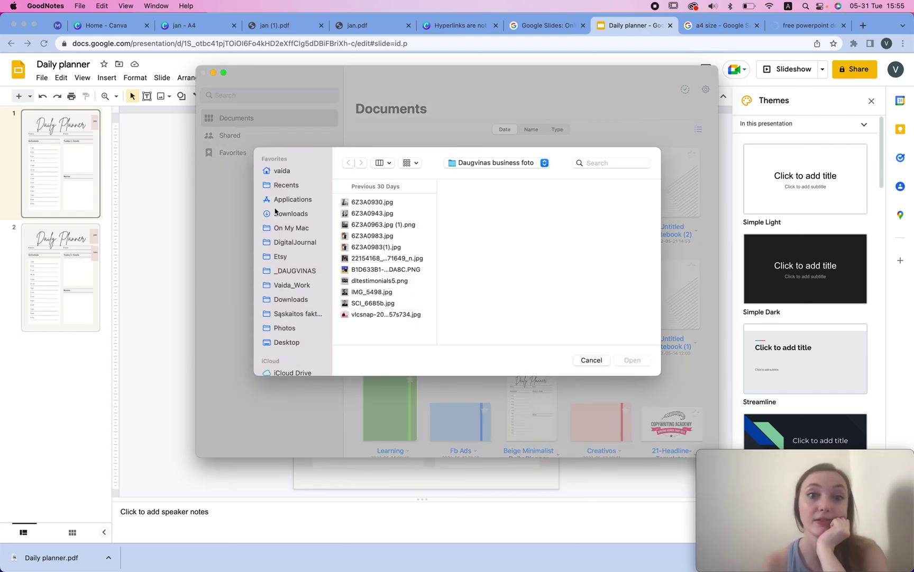
click(278, 214)
scroll(395, 262, down, 1)
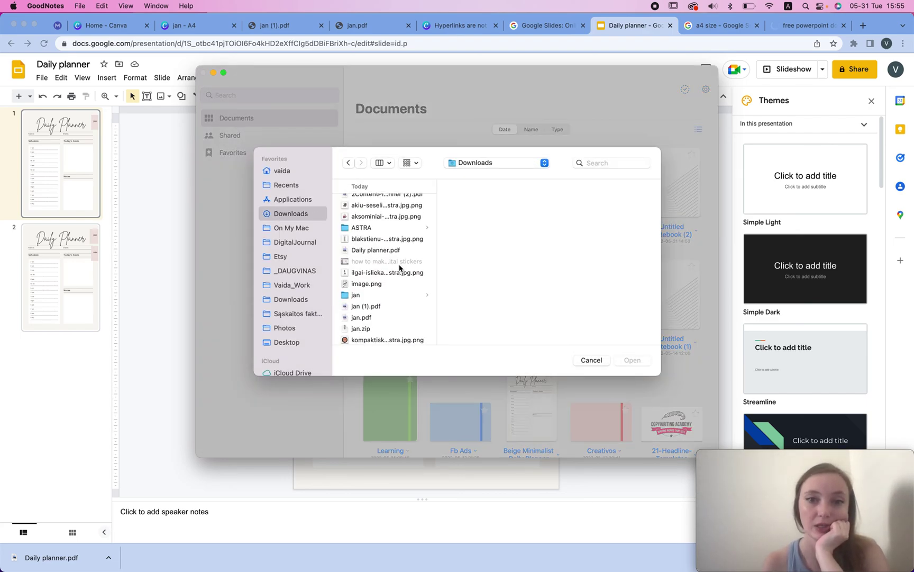
click(377, 246)
click(633, 359)
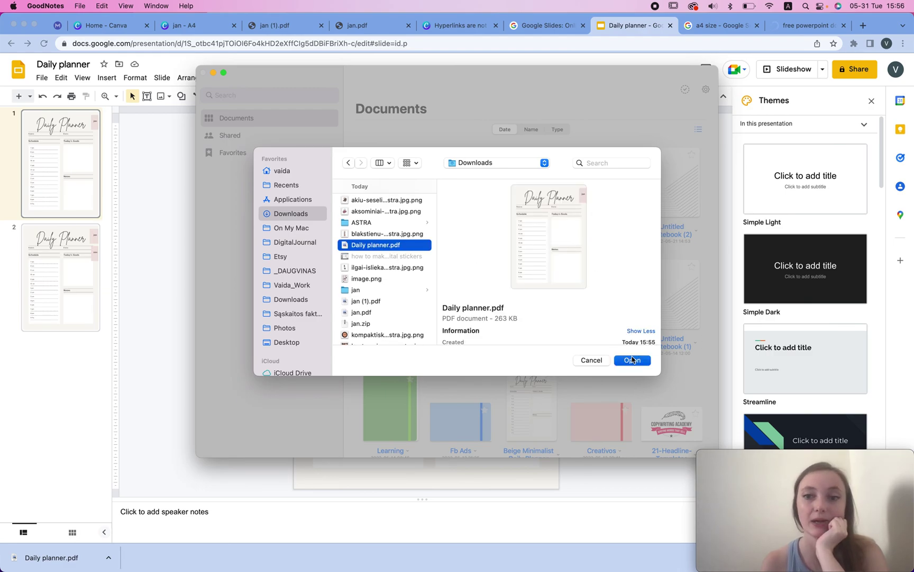
Open the imported Daily planner full screen, confirm the jan tab jumps to page 2, then quit GoodNotes
click(518, 197)
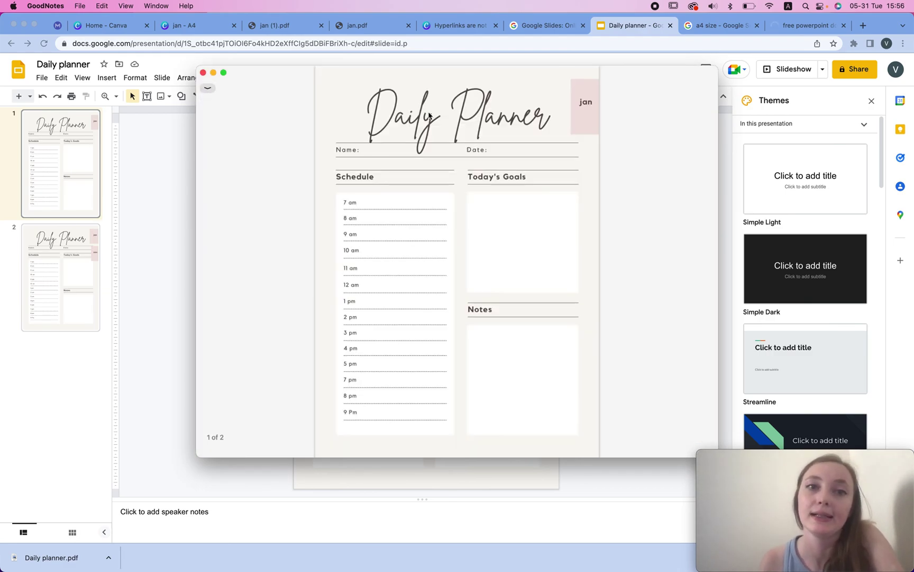
click(224, 72)
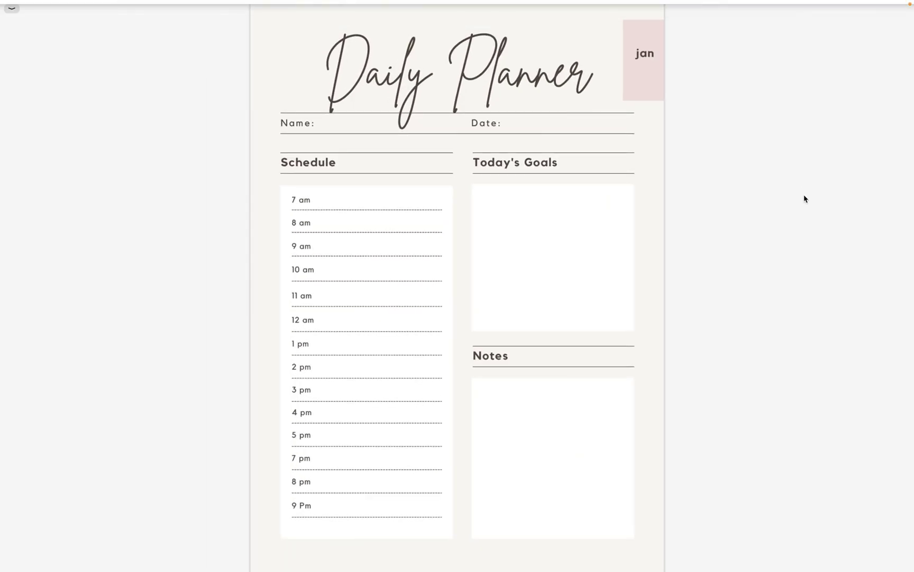
click(10, 9)
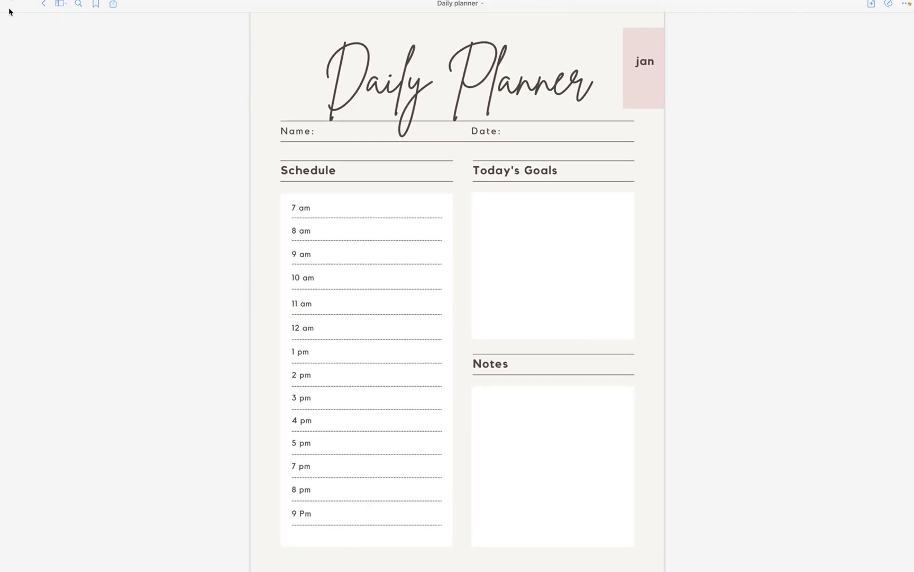
click(889, 10)
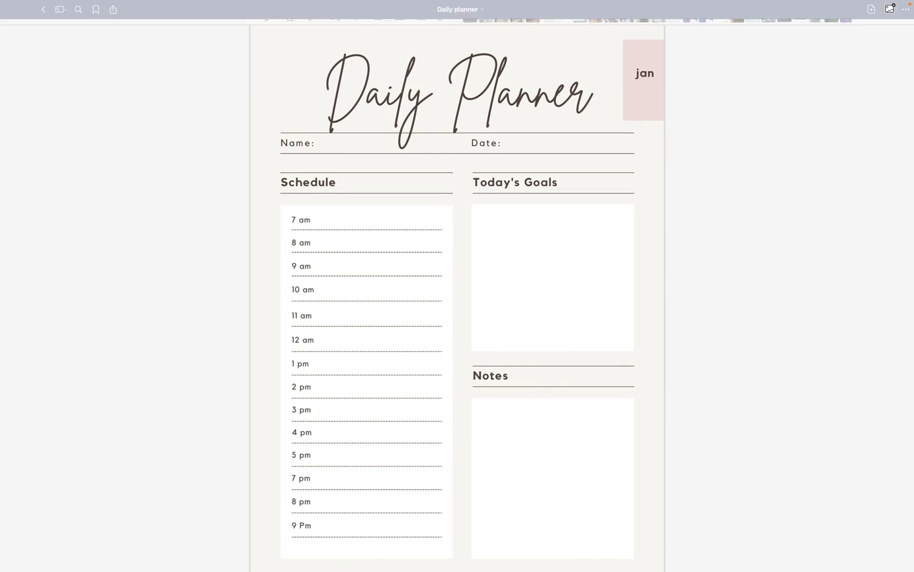
click(890, 11)
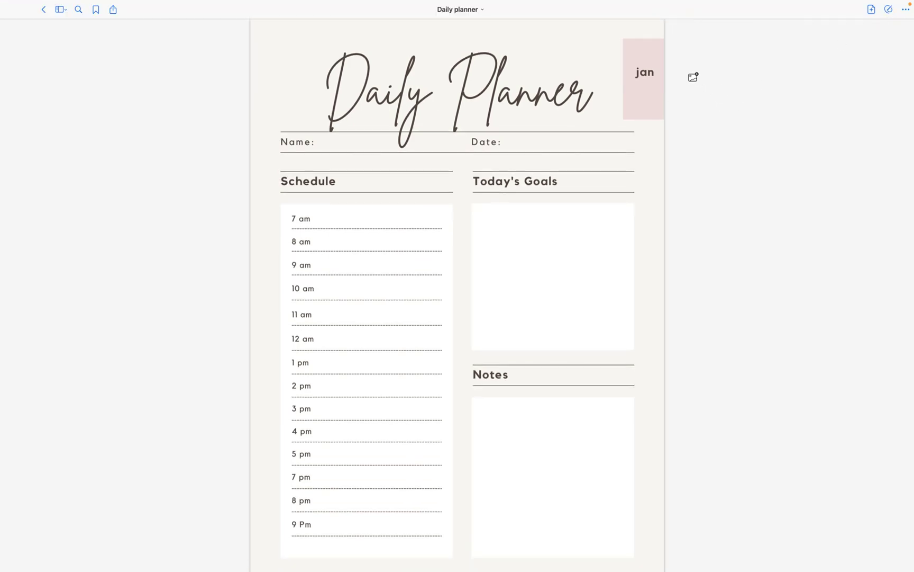
click(646, 81)
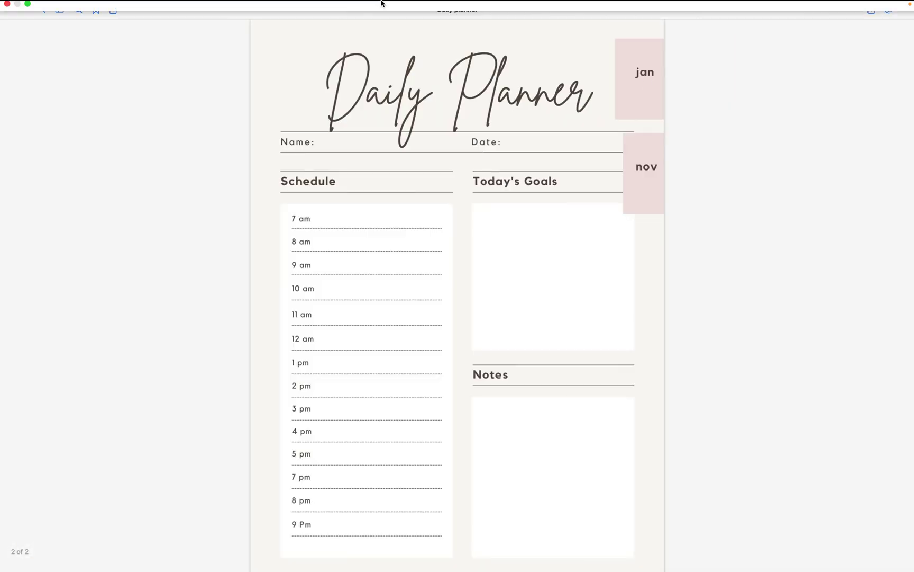
click(9, 19)
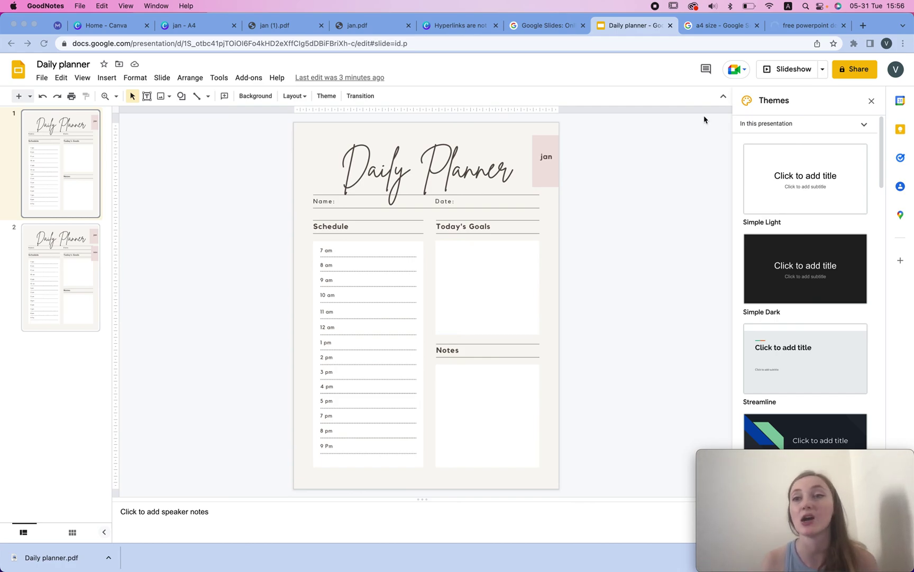
From the free PowerPoint results, skip FileHorse, open the Mac App Store listing, and cancel the App Store prompt
click(794, 31)
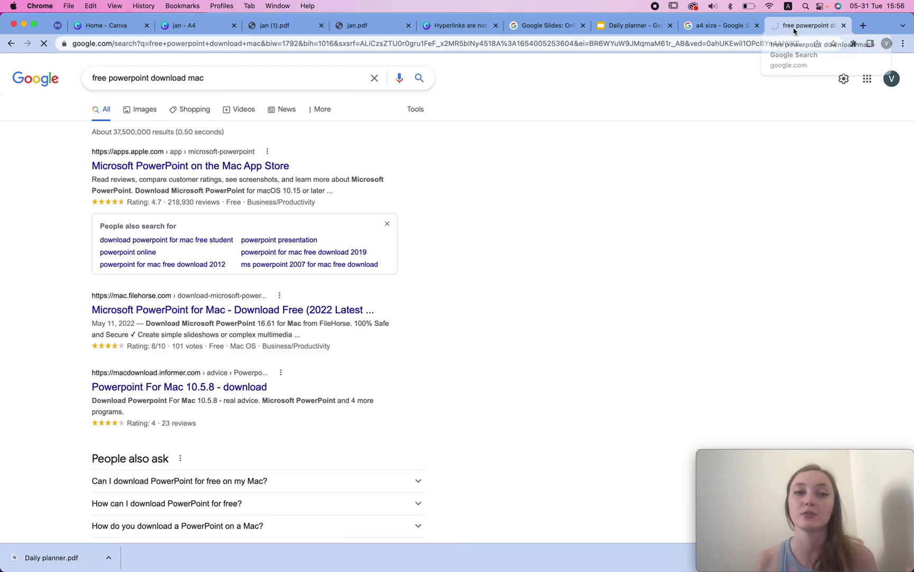
click(257, 310)
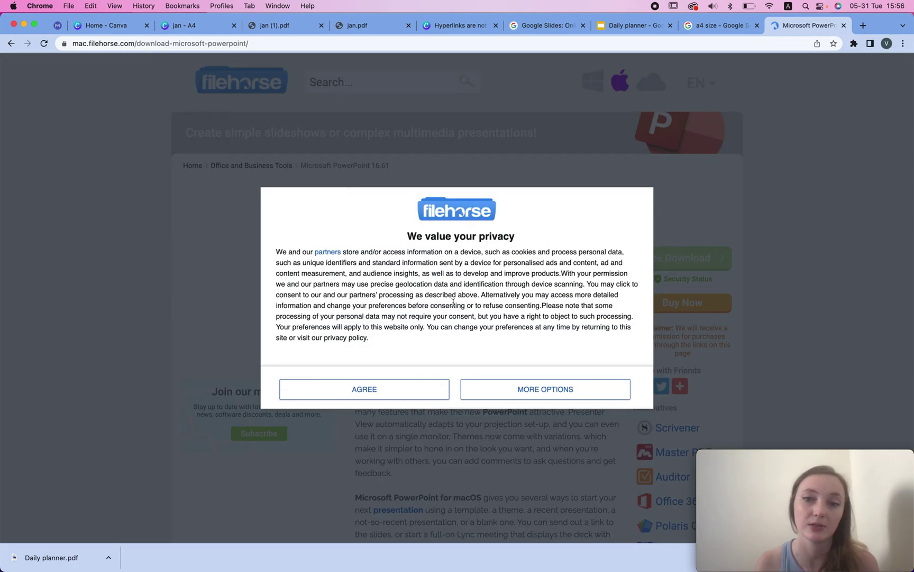
click(11, 44)
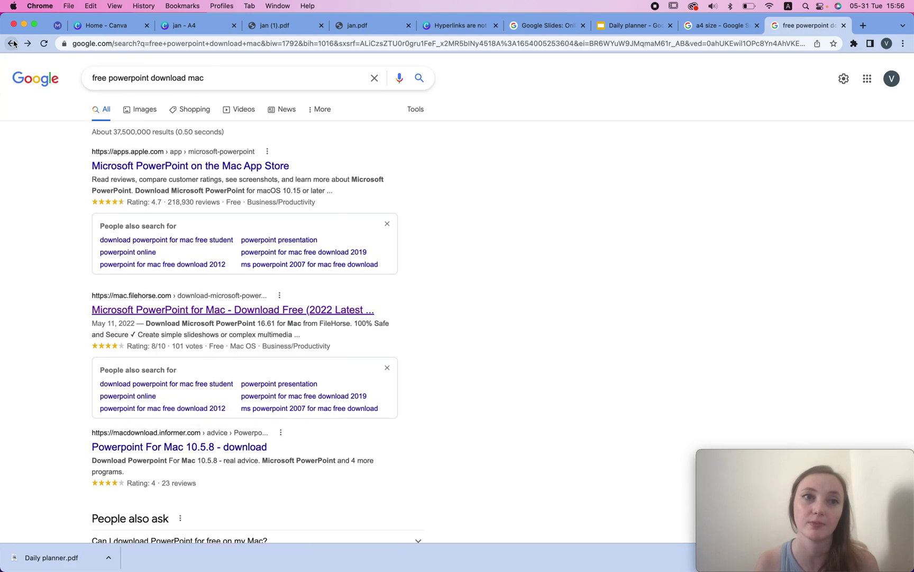
click(203, 170)
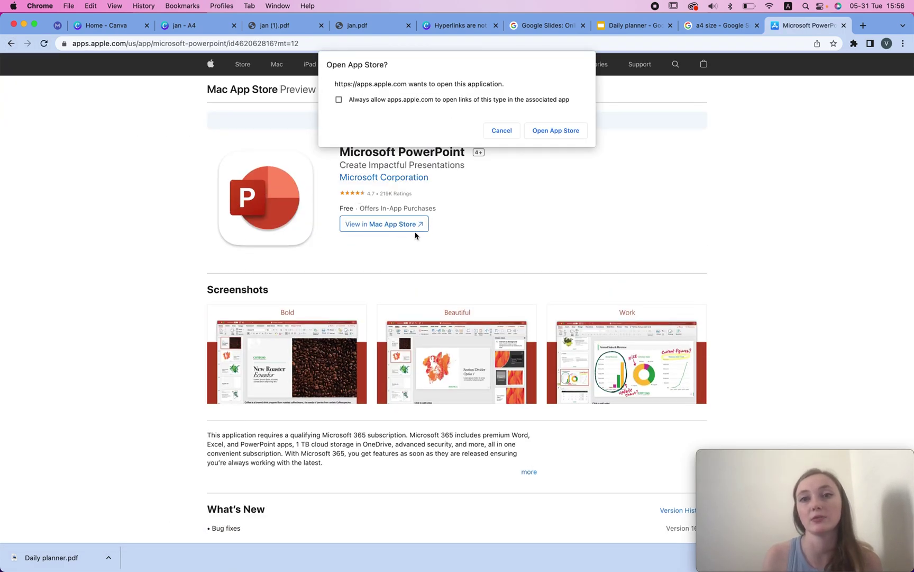
click(498, 132)
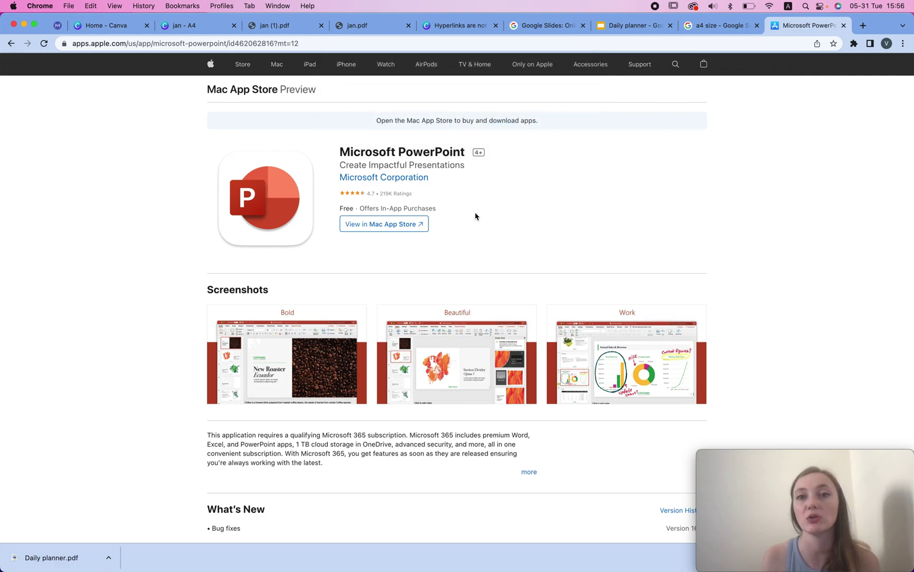